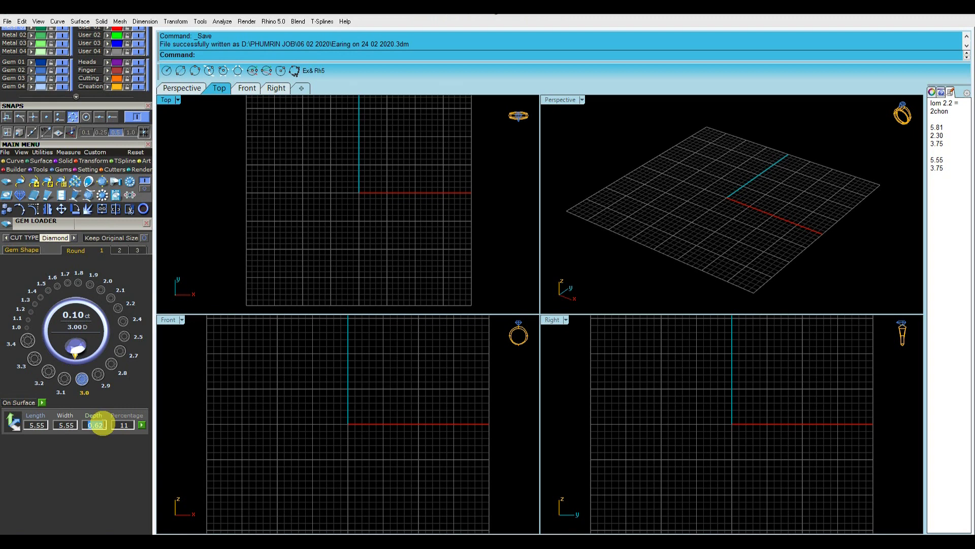
- Load a round diamond 5.55 by 5.55 by 3.75 mm and set up an oval diamond 5.81 by 5.30 by 3.75 mm
{"action": "left_click", "coordinate": [141, 425]}
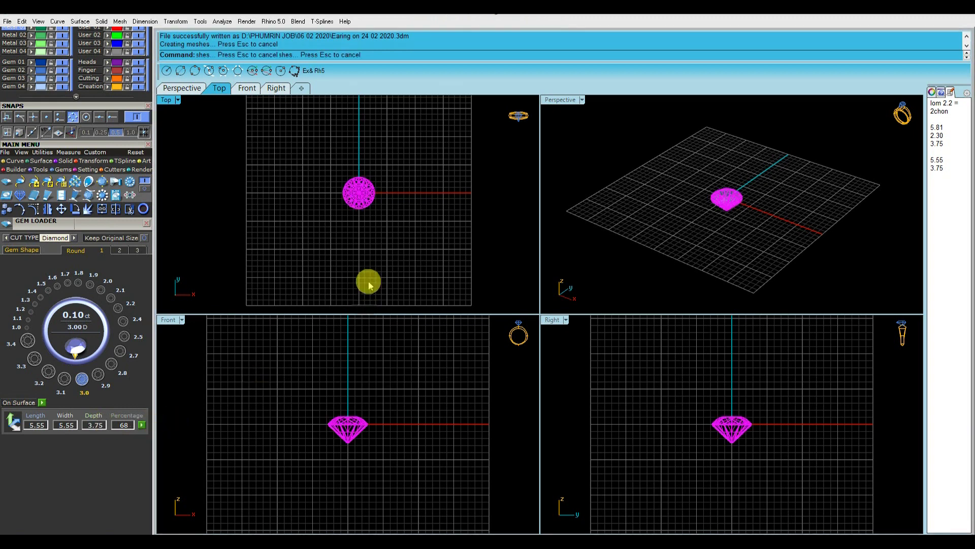
{"action": "left_click", "coordinate": [90, 285]}
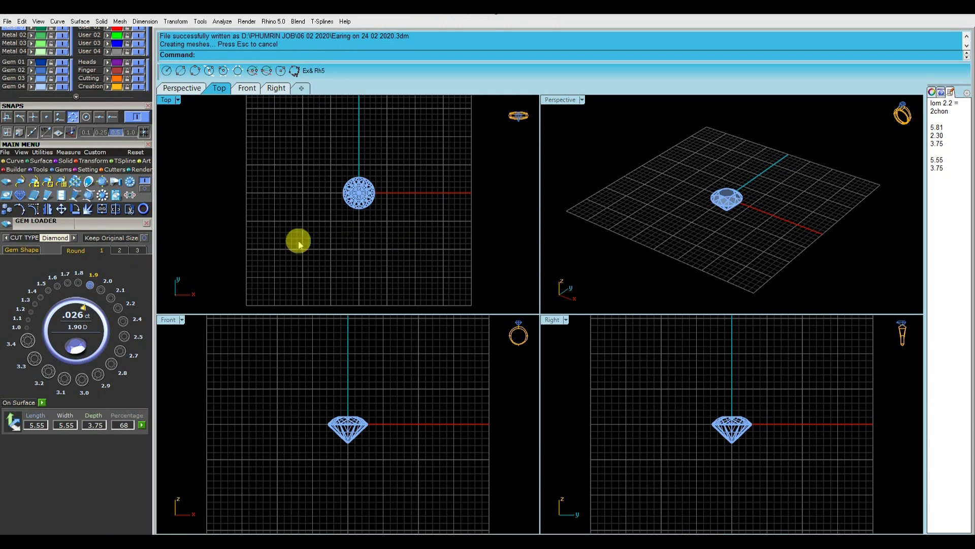
{"action": "left_click", "coordinate": [74, 237]}
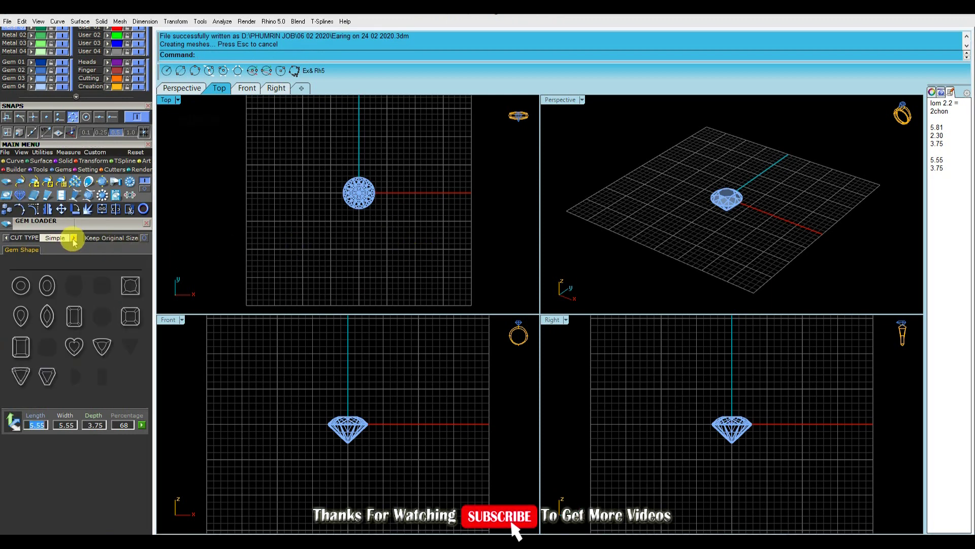
{"action": "left_click", "coordinate": [74, 237]}
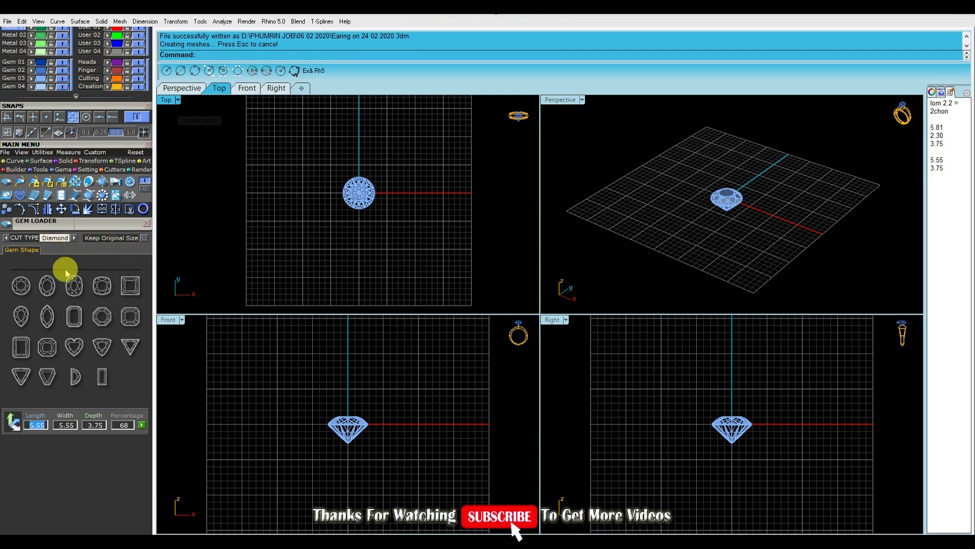
{"action": "left_click", "coordinate": [53, 289]}
{"action": "left_click", "coordinate": [42, 426]}
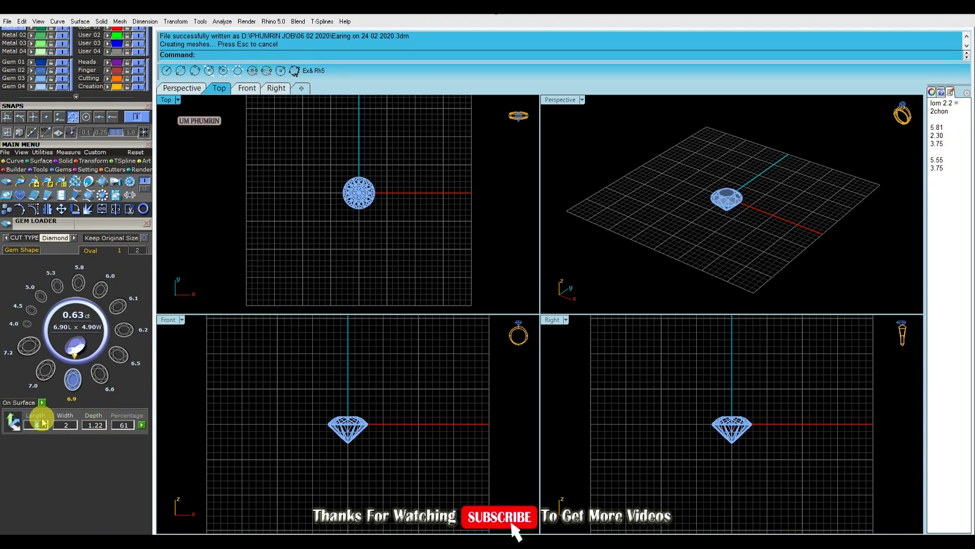
{"action": "left_click", "coordinate": [124, 363]}
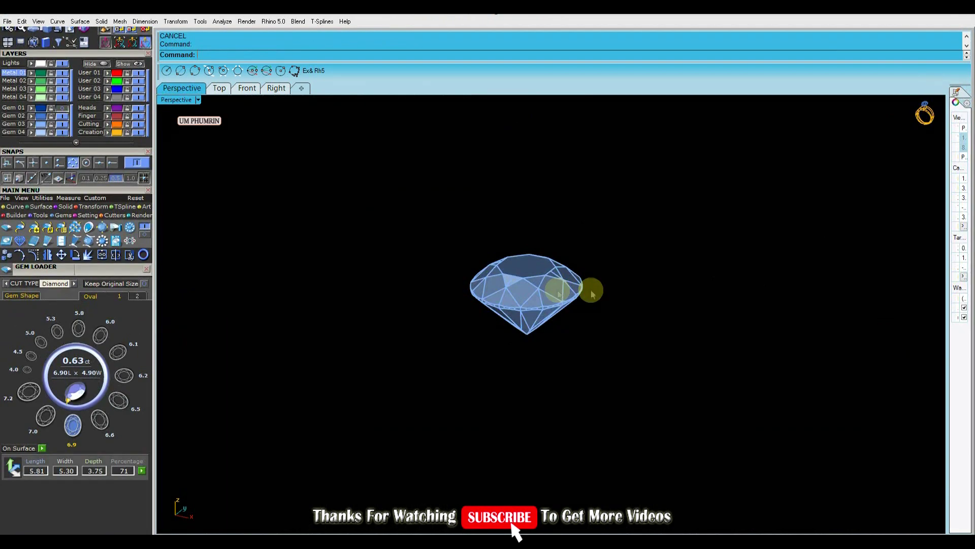
- Create a gem profile curve around the girdle of the round diamond
{"action": "left_click_drag", "start_coordinate": [664, 388], "coordinate": [501, 251]}
{"action": "scroll", "coordinate": [565, 259], "scroll_direction": "up", "scroll_amount": 5}
{"action": "right_click_drag", "start_coordinate": [565, 259], "coordinate": [612, 296]}
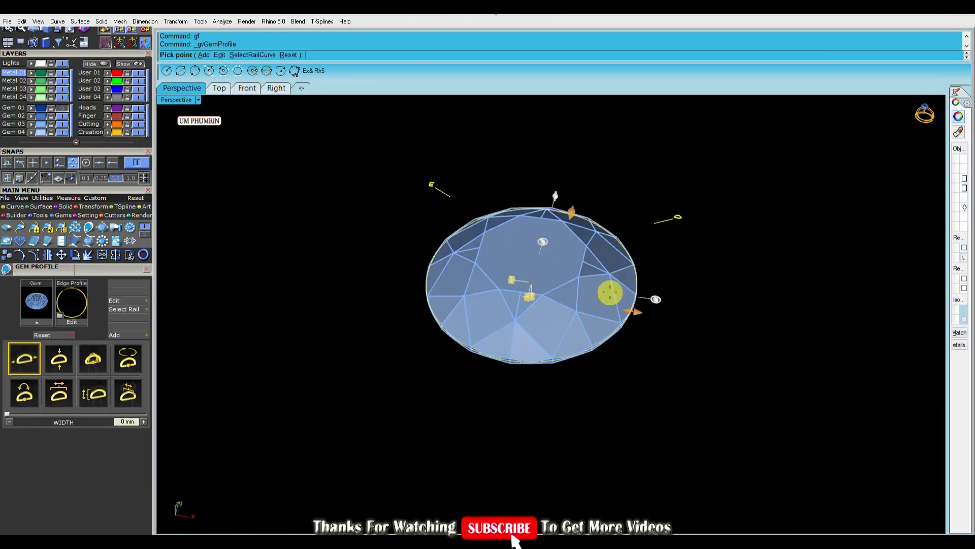
{"action": "right_click_drag", "start_coordinate": [609, 290], "coordinate": [662, 249]}
{"action": "scroll", "coordinate": [564, 265], "scroll_direction": "up", "scroll_amount": 4}
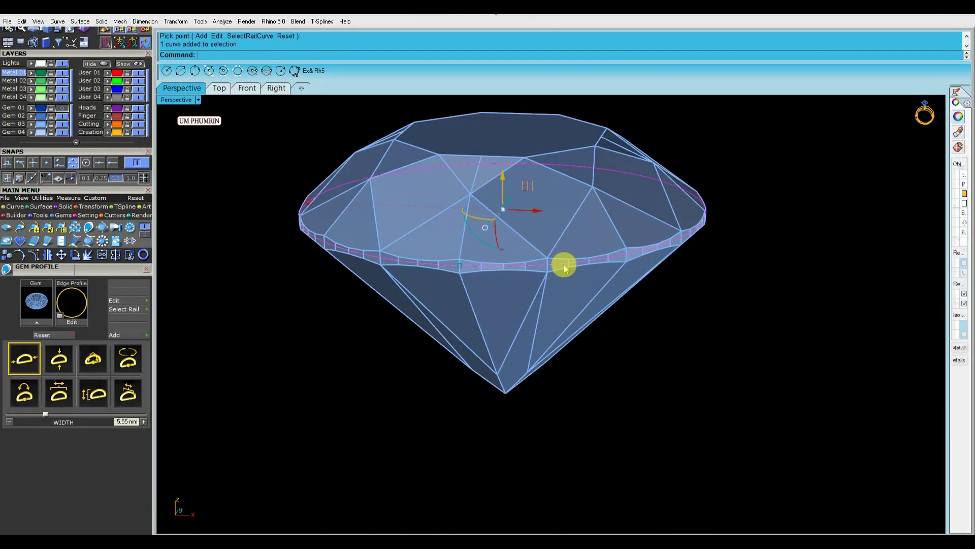
- Try to extrude the girdle curve downward to a freely picked distance beside the diamond's pavilion
{"action": "right_click_drag", "start_coordinate": [564, 267], "coordinate": [580, 285]}
{"action": "right_click", "coordinate": [580, 286]}
{"action": "scroll", "coordinate": [578, 285], "scroll_direction": "down", "scroll_amount": 2}
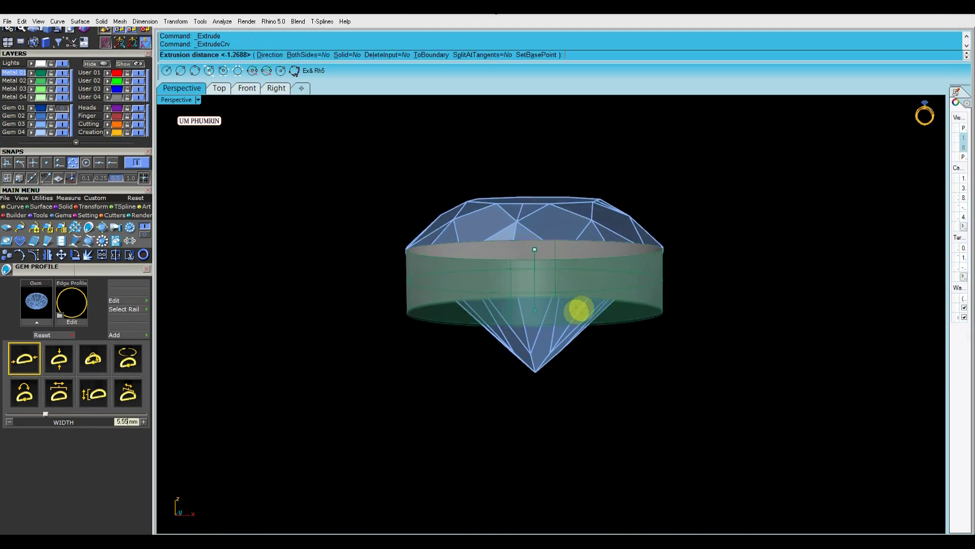
{"action": "left_click", "coordinate": [578, 309]}
{"action": "right_click", "coordinate": [577, 313]}
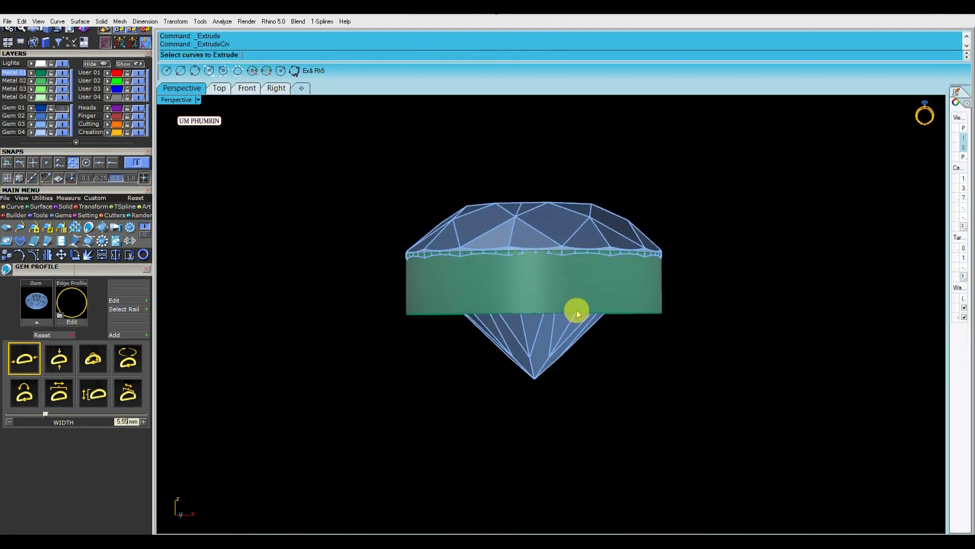
{"action": "key", "text": "ctrl+z"}
- Extrude the girdle curve straight down as an open wall around the diamond's pavilion
{"action": "right_click", "coordinate": [577, 312]}
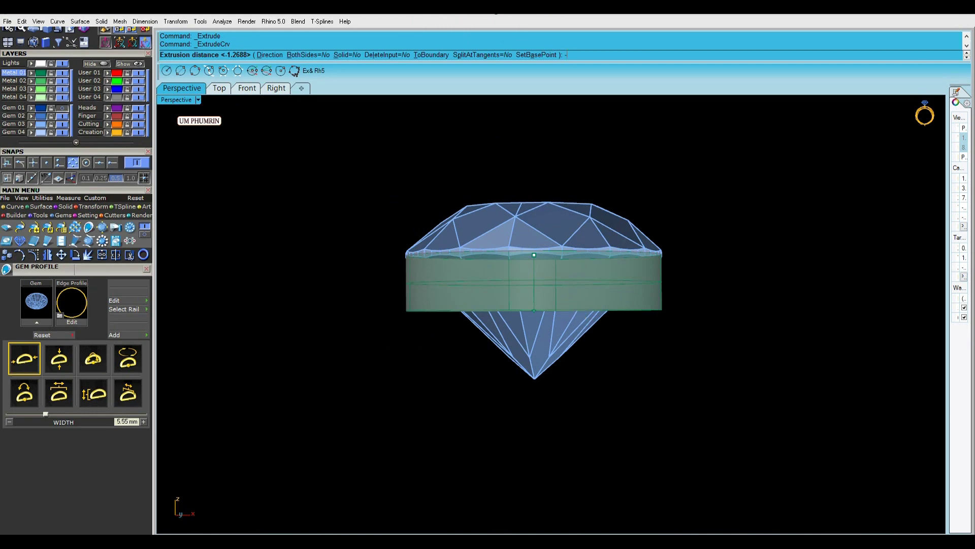
{"action": "left_click", "coordinate": [577, 310]}
- Offset the extruded wall inward by 0.5 mm as a solid ring, flipping the offset direction as needed
{"action": "right_click_drag", "start_coordinate": [598, 305], "coordinate": [664, 334]}
{"action": "scroll", "coordinate": [630, 305], "scroll_direction": "up", "scroll_amount": 3}
{"action": "left_click", "coordinate": [626, 293]}
{"action": "type", "text": "ffsetSrf"}
{"action": "key", "text": "Return"}
{"action": "type", "text": "f"}
{"action": "key", "text": "Return"}
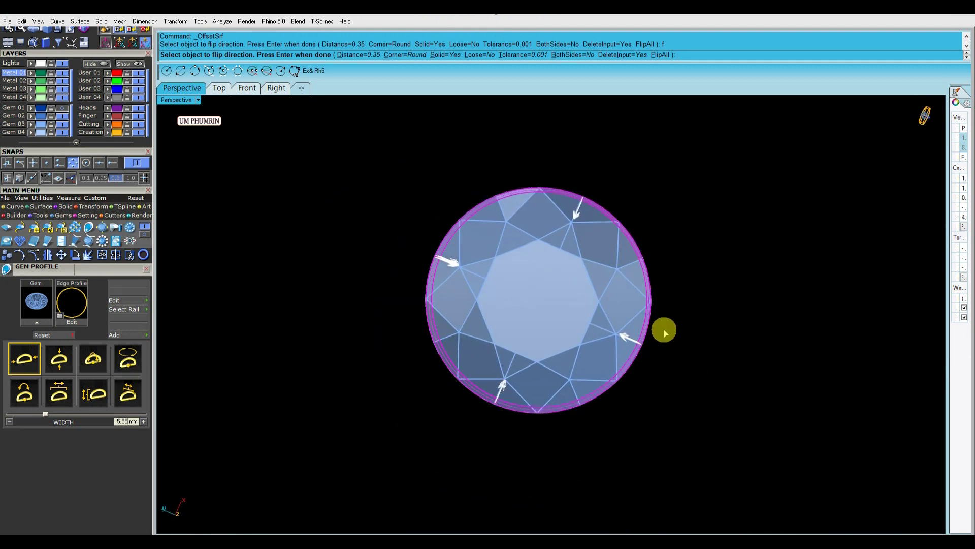
{"action": "type", "text": ".5"}
{"action": "key", "text": "Return"}
{"action": "right_click_drag", "start_coordinate": [614, 279], "coordinate": [701, 216]}
{"action": "type", "text": "f"}
{"action": "key", "text": "Return"}
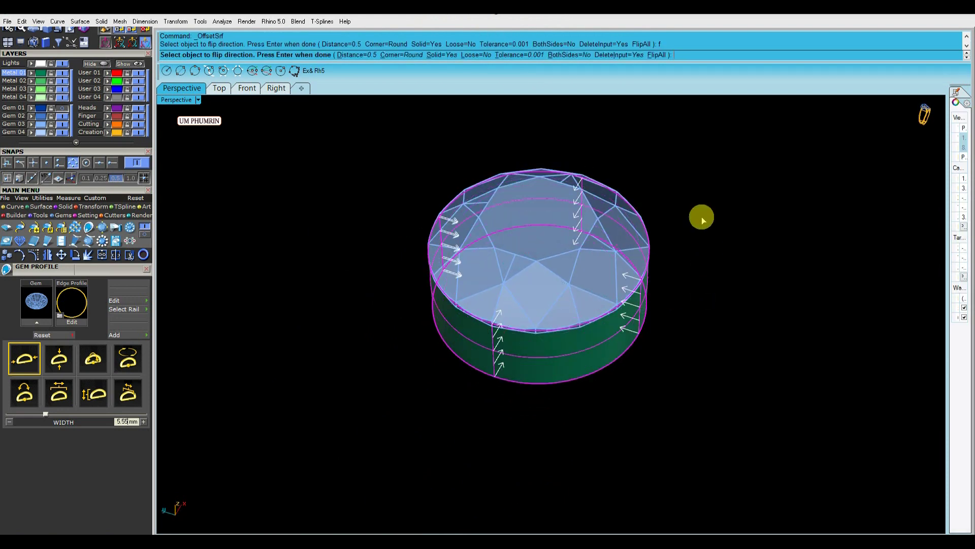
{"action": "right_click", "coordinate": [727, 219]}
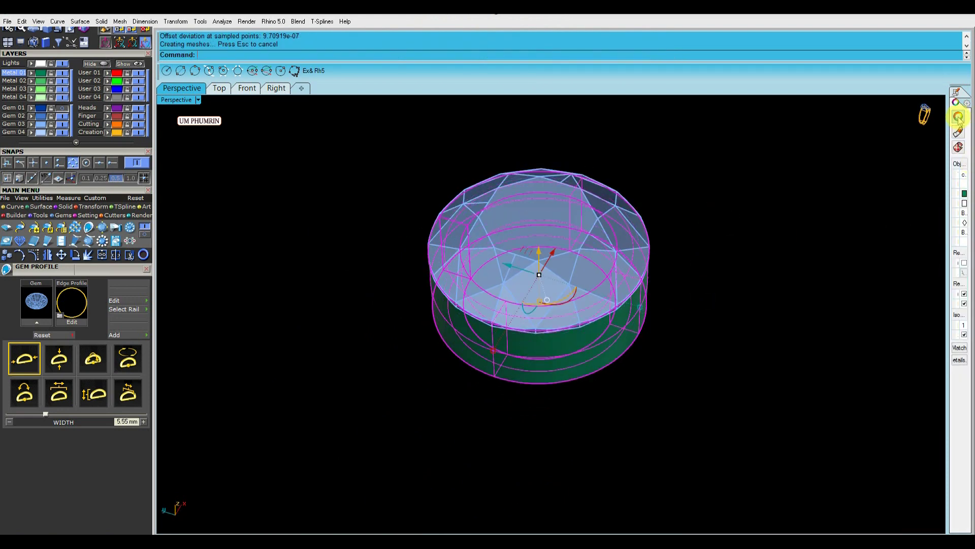
- Turn off the surface isocurve display for the offset ring
{"action": "left_click_drag", "start_coordinate": [948, 324], "coordinate": [934, 325]}
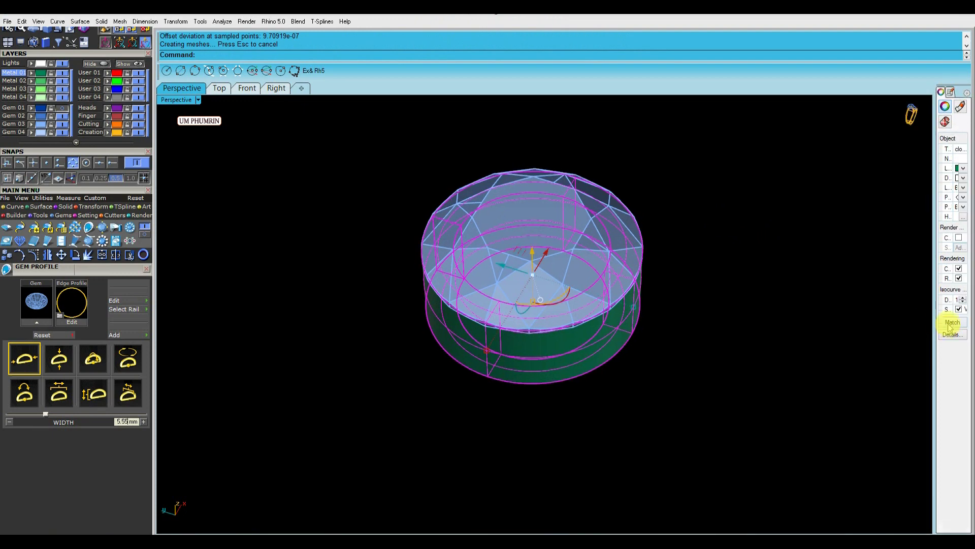
{"action": "left_click", "coordinate": [959, 309]}
{"action": "left_click", "coordinate": [757, 301]}
- Build a four-prong diagonal head on the round diamond with Head Builder and set the rails count to 0
{"action": "right_click_drag", "start_coordinate": [755, 303], "coordinate": [701, 279]}
{"action": "left_click", "coordinate": [605, 250]}
{"action": "right_click_drag", "start_coordinate": [620, 257], "coordinate": [686, 278]}
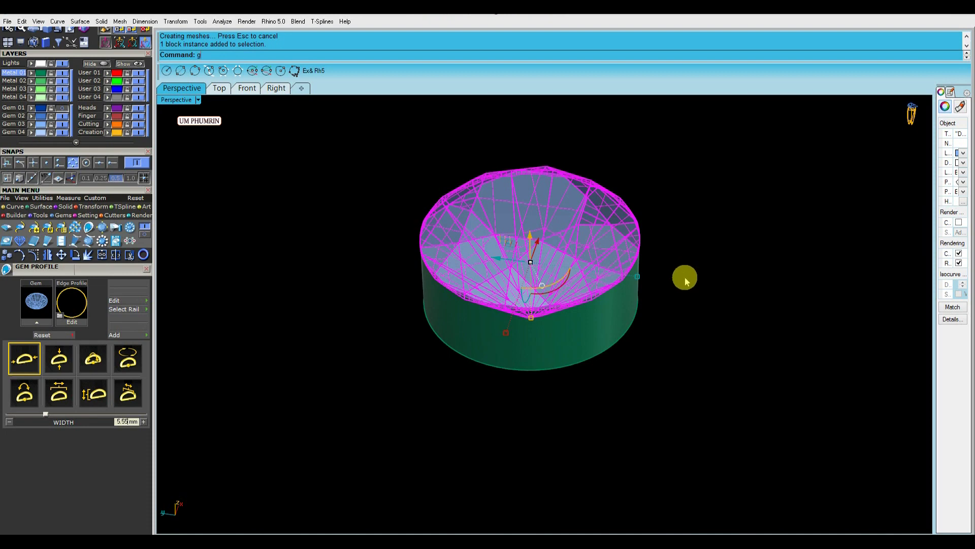
{"action": "key", "text": "BackSpace"}
{"action": "type", "text": "hf"}
{"action": "key", "text": "BackSpace"}
{"action": "type", "text": "d"}
{"action": "key", "text": "Return"}
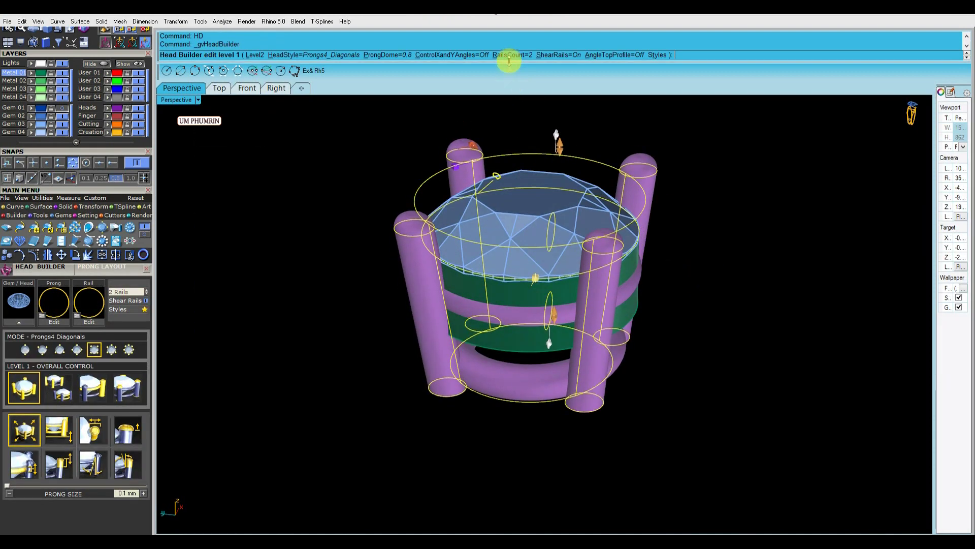
{"action": "left_click", "coordinate": [510, 56]}
{"action": "type", "text": "0"}
{"action": "key", "text": "Return"}
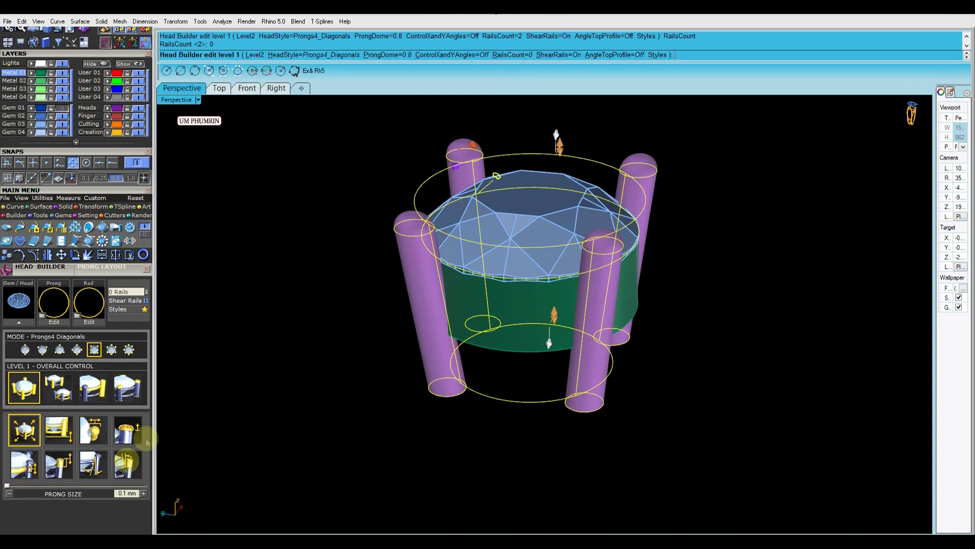
- Set the head's X angle to 0 so the prongs stand upright, and set the head drop to -2 mm
{"action": "left_click", "coordinate": [93, 463]}
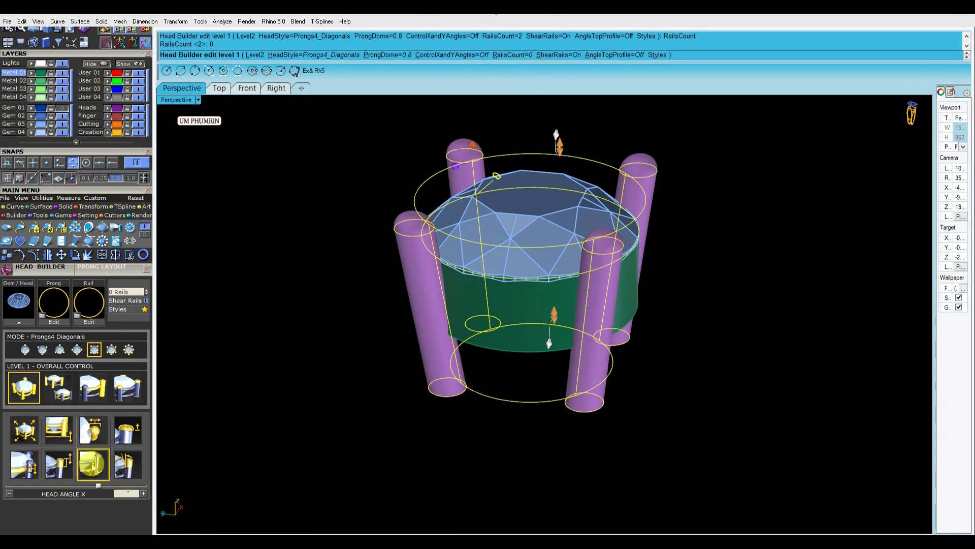
{"action": "type", "text": "0"}
{"action": "key", "text": "Return"}
{"action": "right_click_drag", "start_coordinate": [420, 392], "coordinate": [464, 381]}
{"action": "left_click", "coordinate": [23, 429]}
{"action": "type", "text": "-"}
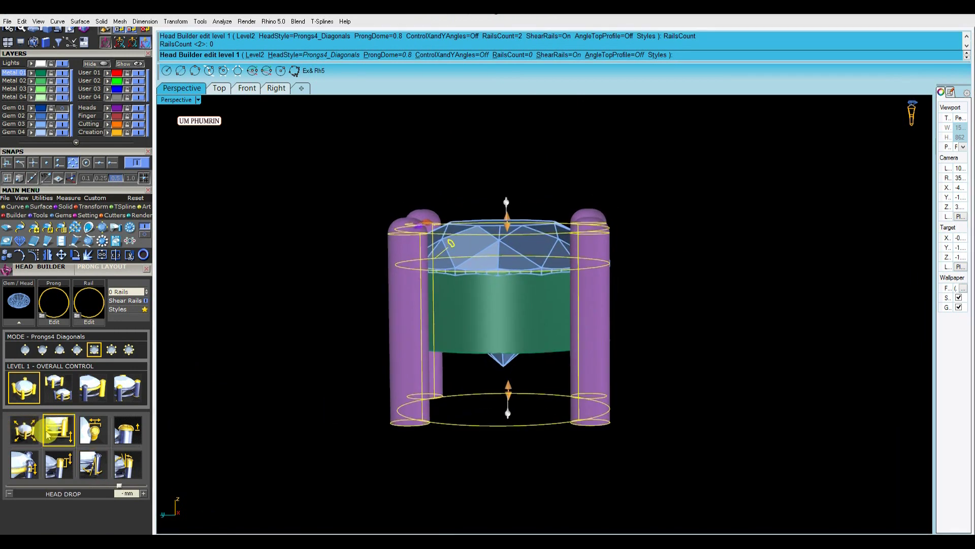
{"action": "type", "text": "2"}
{"action": "key", "text": "Return"}
- Turn off the active object snap, adjust the prongs by their handles with 1.7 mm height above the girdle, and finish the head
{"action": "mouse_move", "coordinate": [606, 263]}
{"action": "right_mouse_down"}
{"action": "mouse_move", "coordinate": [609, 251]}
{"action": "mouse_move", "coordinate": [552, 278]}
{"action": "mouse_move", "coordinate": [551, 304]}
{"action": "mouse_move", "coordinate": [592, 255]}
{"action": "right_mouse_up"}
{"action": "scroll", "coordinate": [584, 252], "scroll_direction": "up", "scroll_amount": 4}
{"action": "left_click", "coordinate": [75, 164]}
{"action": "mouse_move", "coordinate": [524, 253]}
{"action": "right_mouse_down"}
{"action": "mouse_move", "coordinate": [514, 256]}
{"action": "mouse_move", "coordinate": [527, 246]}
{"action": "right_mouse_up"}
{"action": "left_click_drag", "start_coordinate": [536, 242], "coordinate": [542, 209]}
{"action": "right_click_drag", "start_coordinate": [542, 211], "coordinate": [543, 351]}
{"action": "scroll", "coordinate": [561, 336], "scroll_direction": "down", "scroll_amount": 6}
{"action": "scroll", "coordinate": [513, 242], "scroll_direction": "up", "scroll_amount": 5}
{"action": "right_click_drag", "start_coordinate": [513, 241], "coordinate": [539, 271], "text": "shift"}
{"action": "scroll", "coordinate": [445, 235], "scroll_direction": "up", "scroll_amount": 5}
{"action": "left_click_drag", "start_coordinate": [443, 236], "coordinate": [459, 238]}
{"action": "scroll", "coordinate": [470, 261], "scroll_direction": "down", "scroll_amount": 4}
{"action": "right_click_drag", "start_coordinate": [488, 285], "coordinate": [530, 269]}
{"action": "left_click_drag", "start_coordinate": [513, 258], "coordinate": [521, 251]}
{"action": "right_click", "coordinate": [521, 252]}
- Turn off isocurve display for the prongs and move them from the Heads layer to Metal 01
{"action": "scroll", "coordinate": [523, 256], "scroll_direction": "down", "scroll_amount": 4}
{"action": "right_click_drag", "start_coordinate": [581, 270], "coordinate": [542, 300]}
{"action": "left_click", "coordinate": [516, 299]}
{"action": "left_click", "coordinate": [959, 309]}
{"action": "right_click_drag", "start_coordinate": [628, 268], "coordinate": [578, 334]}
{"action": "right_click_drag", "start_coordinate": [578, 335], "coordinate": [565, 269], "text": "shift"}
{"action": "left_click", "coordinate": [112, 109]}
{"action": "left_click", "coordinate": [31, 74]}
- Try a gem profile curve around the round diamond in the Top view
{"action": "right_click_drag", "start_coordinate": [253, 149], "coordinate": [400, 220]}
{"action": "scroll", "coordinate": [447, 242], "scroll_direction": "down", "scroll_amount": 2}
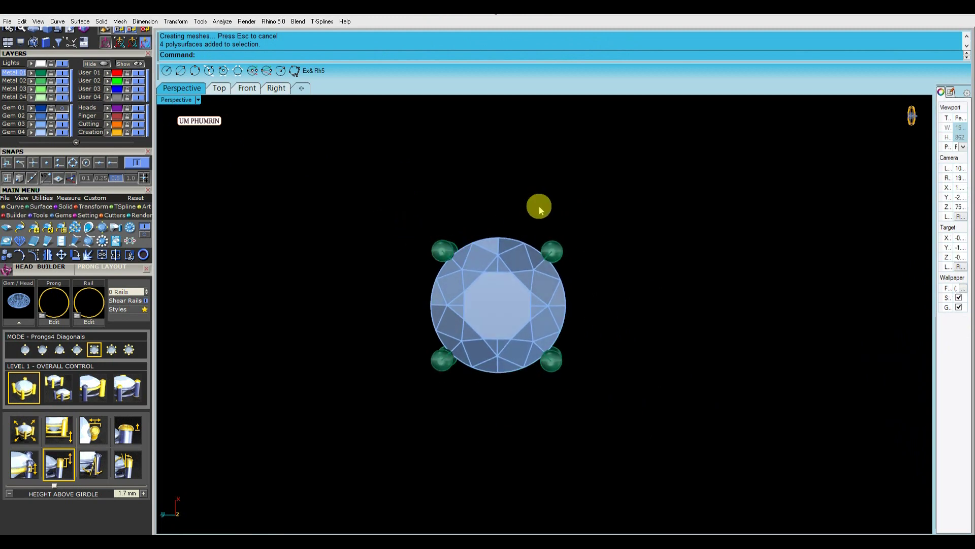
{"action": "right_click_drag", "start_coordinate": [501, 218], "coordinate": [661, 260]}
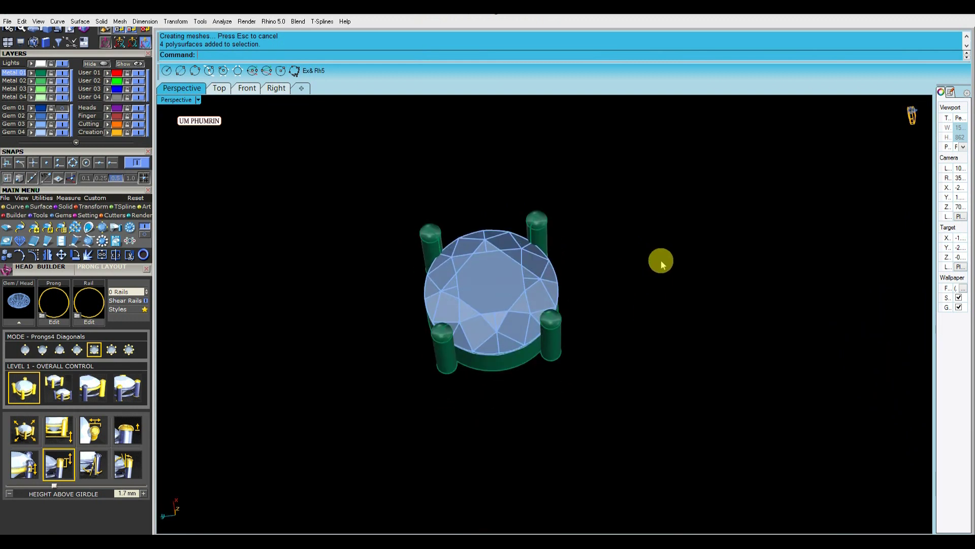
{"action": "left_click", "coordinate": [219, 89]}
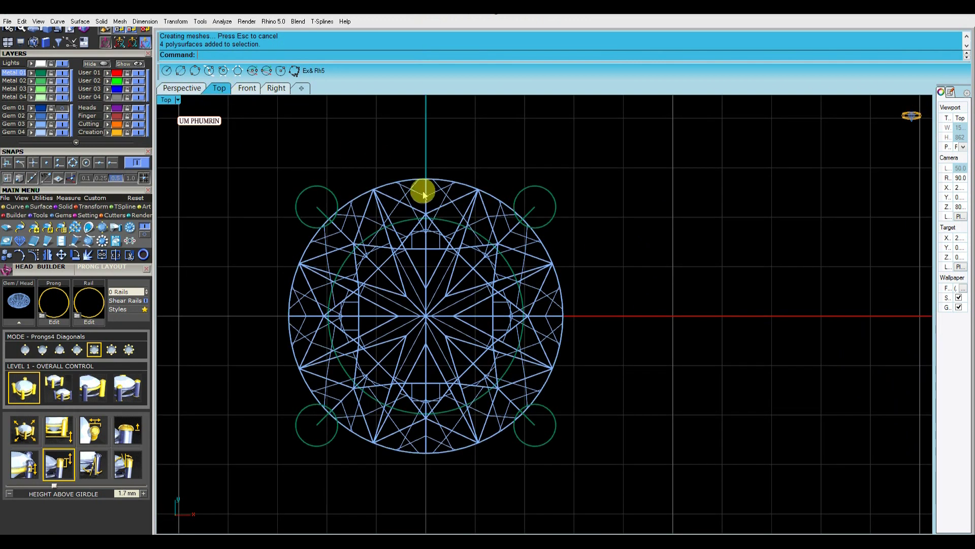
{"action": "left_click", "coordinate": [445, 207]}
{"action": "key", "text": "Return"}
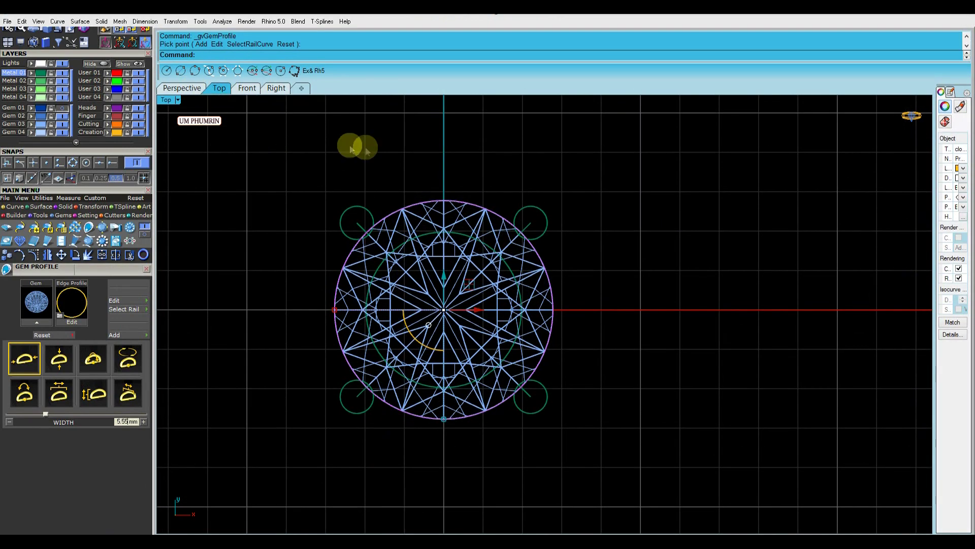
{"action": "key", "text": "Delete"}
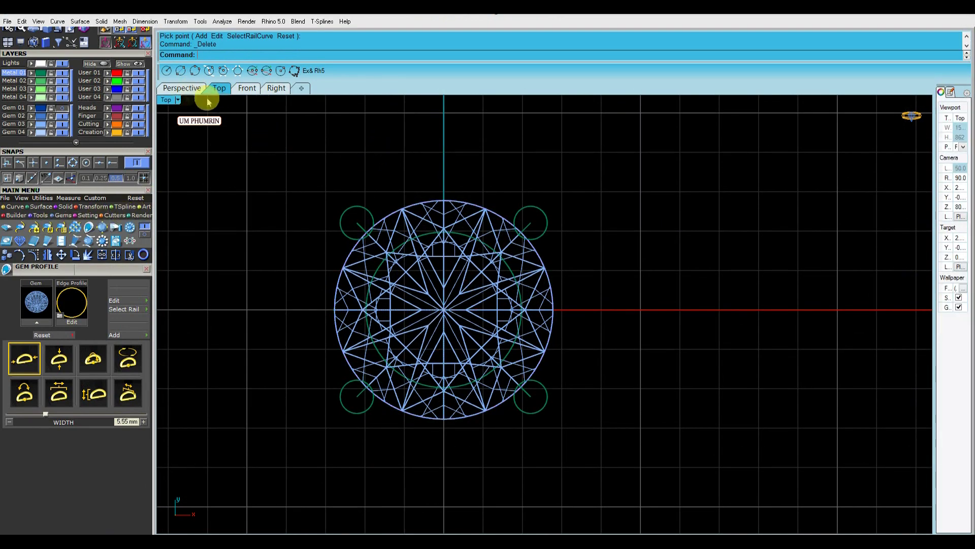
{"action": "key", "text": "Escape"}
- Restore the four-viewport layout and hide the grids in the Front and Right views
{"action": "double_click", "coordinate": [168, 100]}
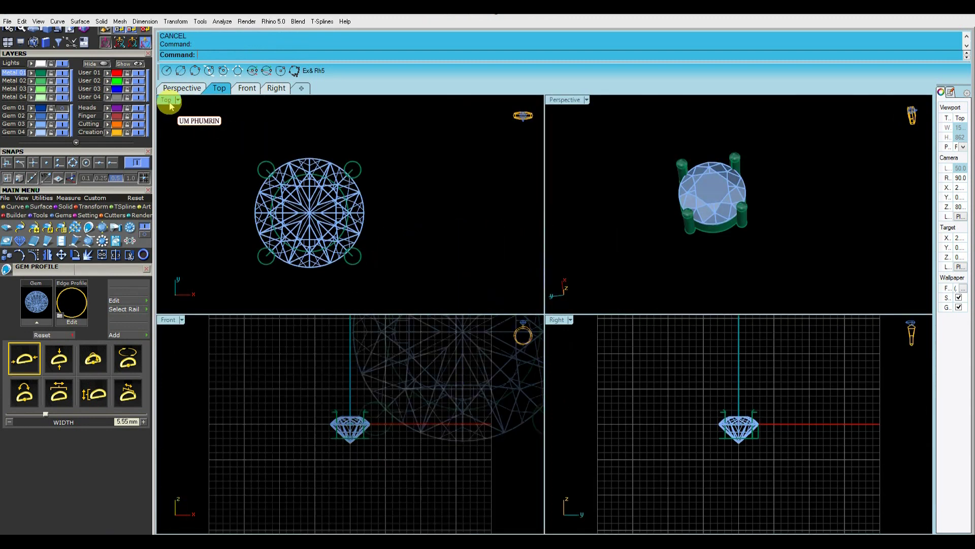
{"action": "right_click_drag", "start_coordinate": [411, 414], "coordinate": [420, 415]}
{"action": "key", "text": "F7"}
{"action": "right_click_drag", "start_coordinate": [675, 442], "coordinate": [651, 435]}
{"action": "key", "text": "F7"}
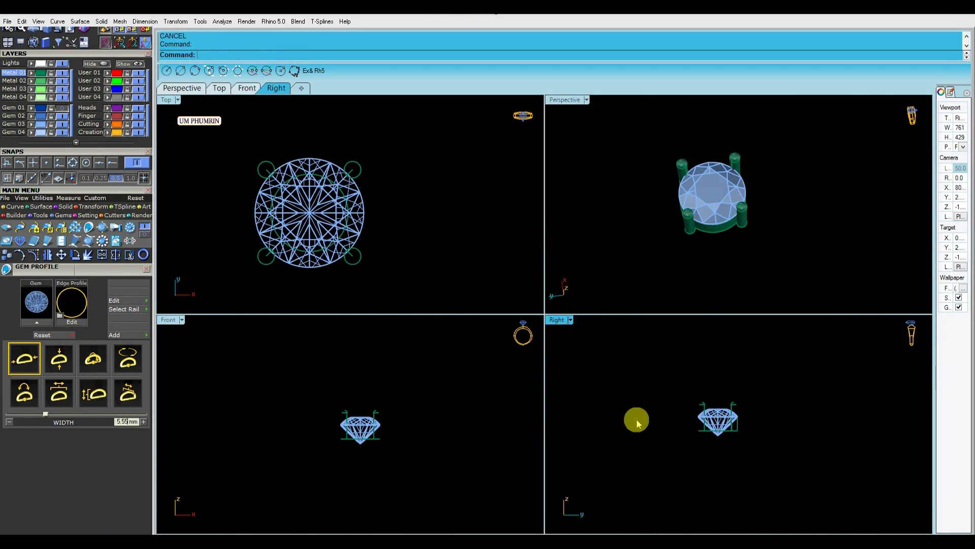
- Load a round-cut diamond of 2.2 mm diameter
{"action": "right_click_drag", "start_coordinate": [431, 244], "coordinate": [455, 235]}
{"action": "right_click_drag", "start_coordinate": [249, 288], "coordinate": [284, 280]}
{"action": "left_click", "coordinate": [40, 260]}
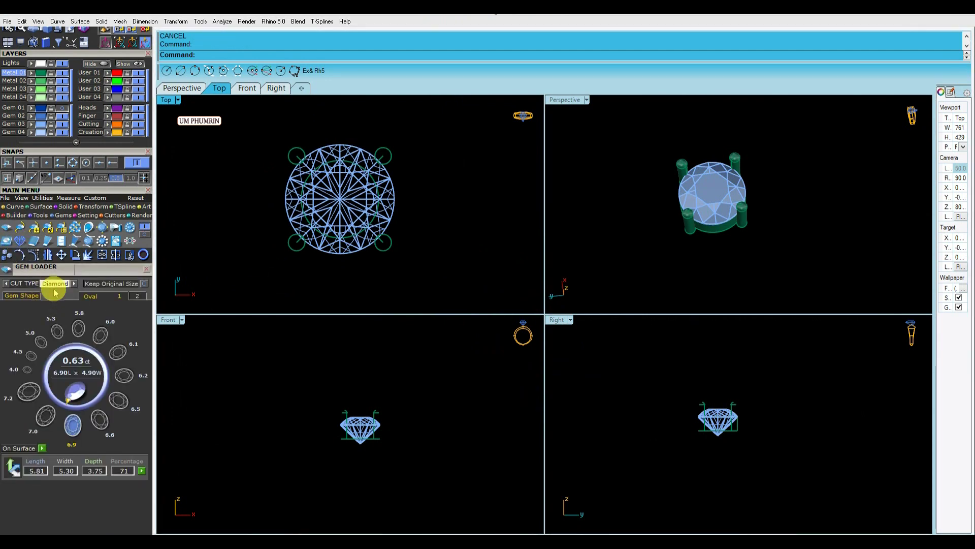
{"action": "left_click", "coordinate": [74, 283]}
{"action": "left_click", "coordinate": [74, 284]}
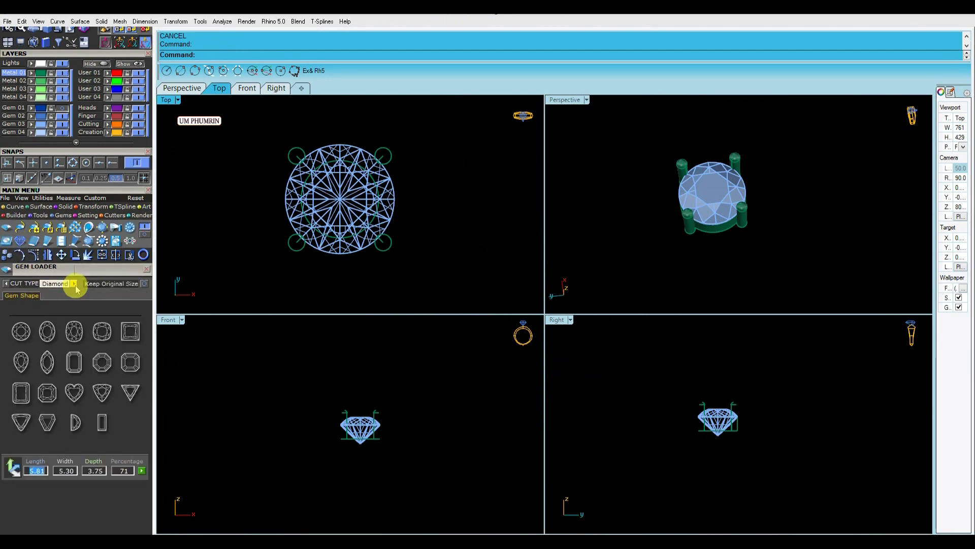
{"action": "left_click", "coordinate": [21, 330]}
{"action": "left_click", "coordinate": [118, 353]}
- Move the 2.2 mm diamond along the X axis until it sits just outside the centre diamond's girdle
{"action": "left_click_drag", "start_coordinate": [253, 173], "coordinate": [383, 231]}
{"action": "left_click_drag", "start_coordinate": [370, 197], "coordinate": [449, 204]}
{"action": "scroll", "coordinate": [400, 218], "scroll_direction": "up", "scroll_amount": 3}
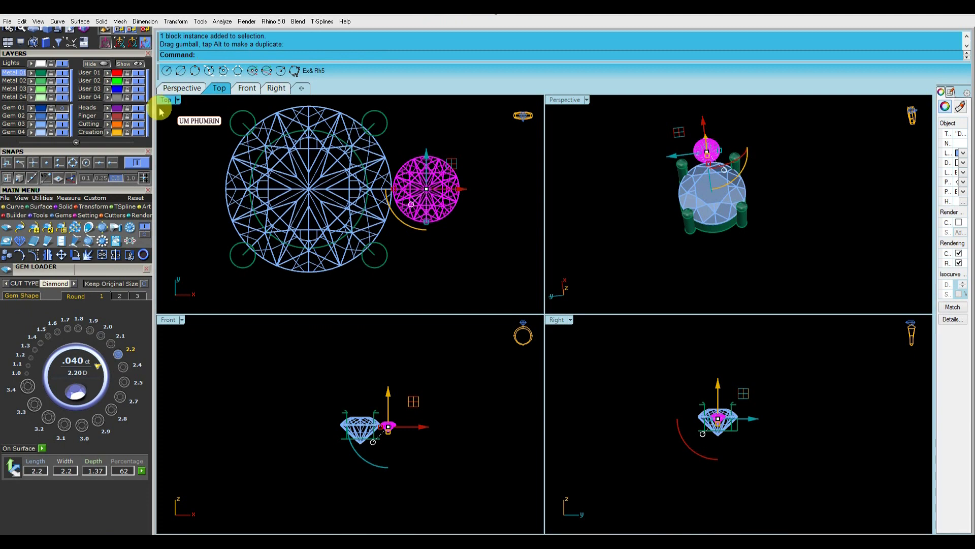
- Try a polar array of the 2.2 mm diamond around the origin with 11 items over 360°
{"action": "key", "text": "Return"}
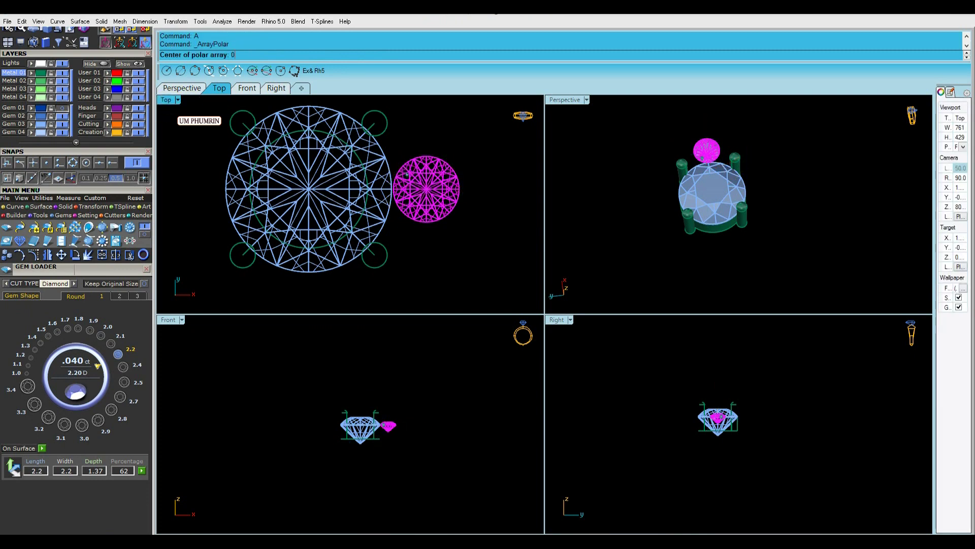
{"action": "key", "text": "Return"}
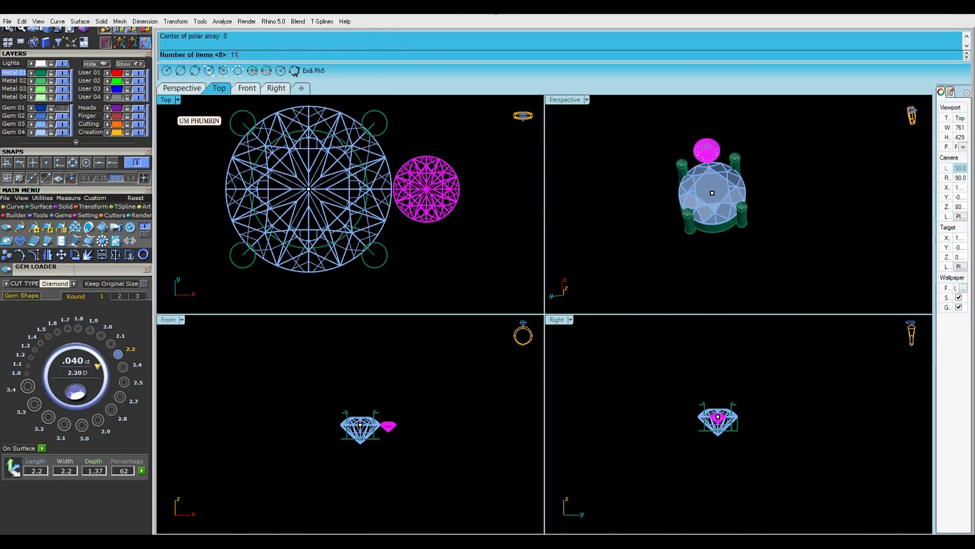
{"action": "key", "text": "Return"}
{"action": "key", "text": "Return"}
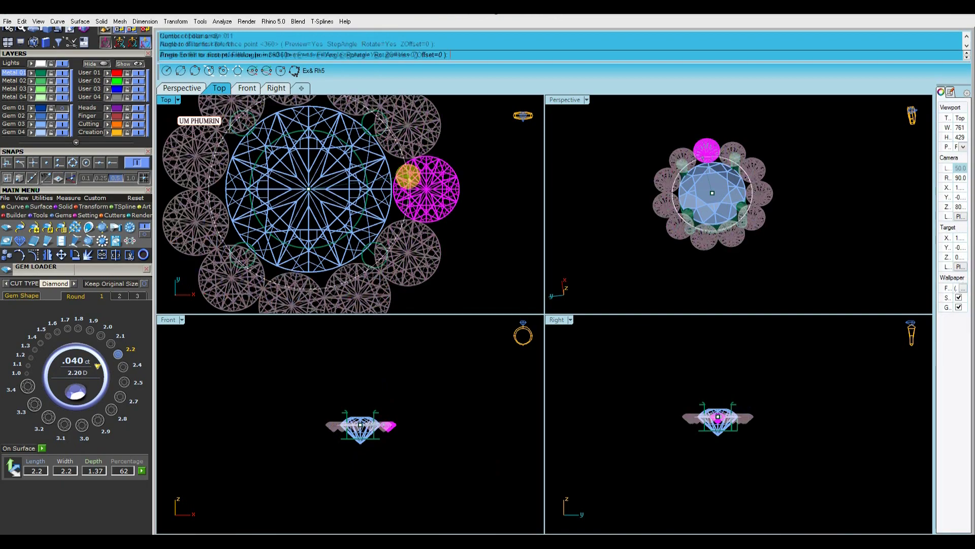
{"action": "scroll", "coordinate": [418, 207], "scroll_direction": "up", "scroll_amount": 5}
{"action": "scroll", "coordinate": [418, 207], "scroll_direction": "down", "scroll_amount": 5}
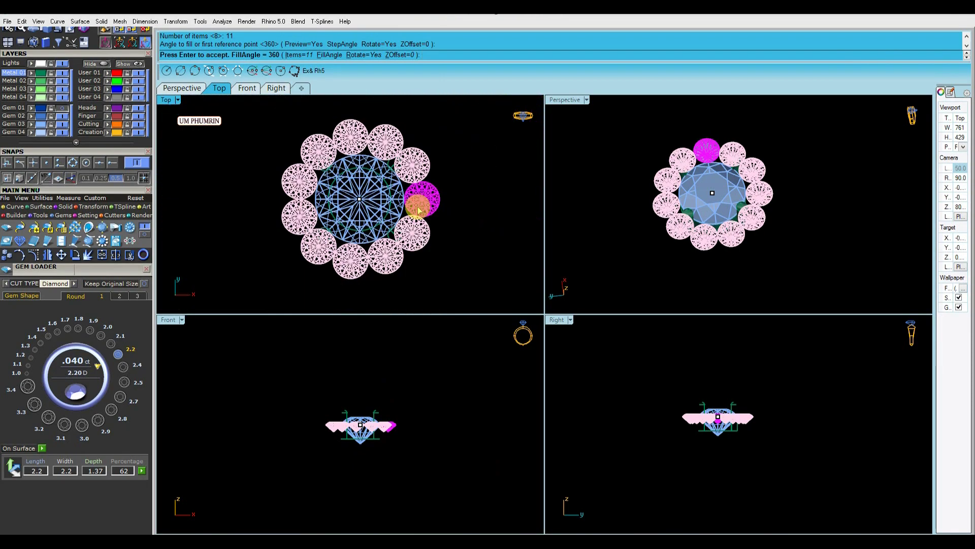
{"action": "scroll", "coordinate": [420, 210], "scroll_direction": "up", "scroll_amount": 3}
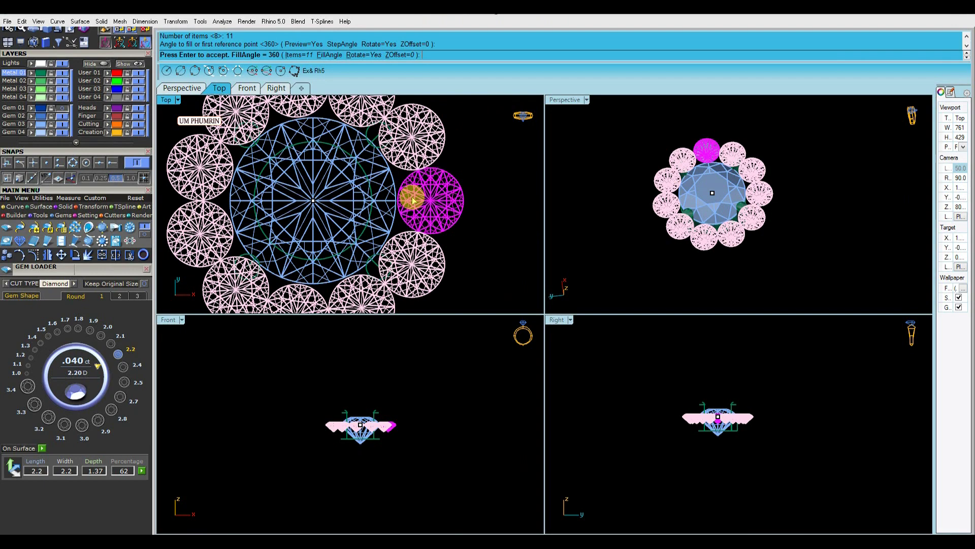
{"action": "scroll", "coordinate": [415, 203], "scroll_direction": "up", "scroll_amount": 3}
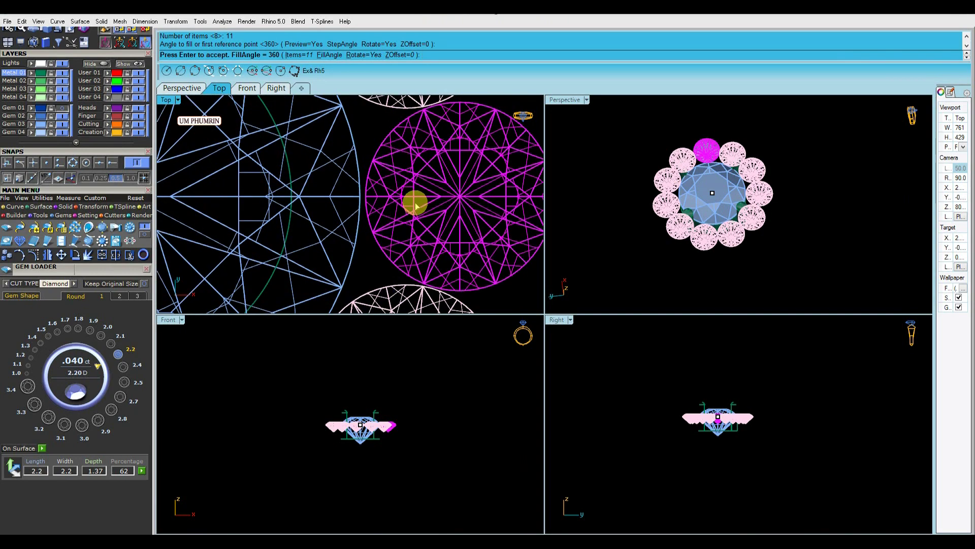
{"action": "key", "text": "Escape"}
- Try a 10-item, 360° polar array of the 2.2 mm diamond around the origin, and undo the array
{"action": "key", "text": "Return"}
{"action": "type", "text": "0"}
{"action": "key", "text": "Return"}
{"action": "type", "text": "10"}
{"action": "key", "text": "Return"}
{"action": "key", "text": "Return"}
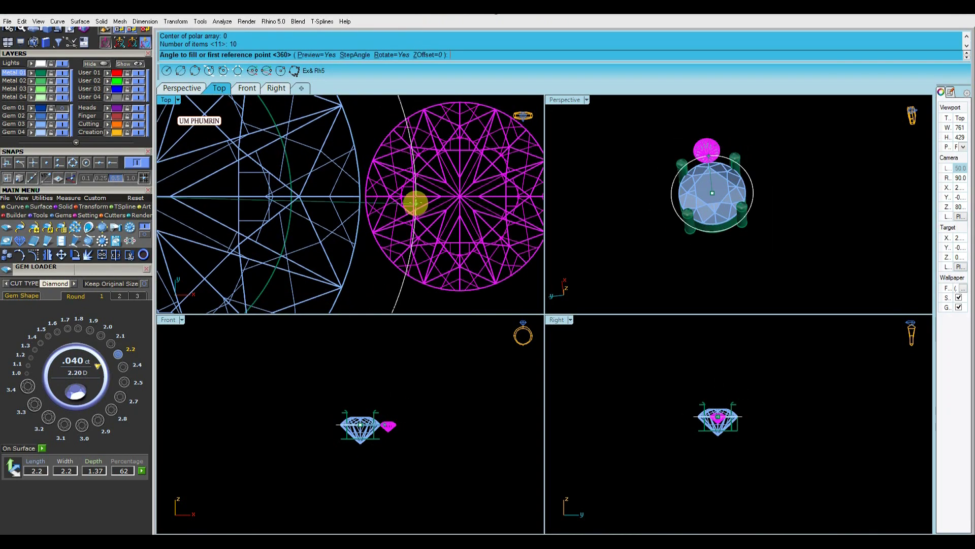
{"action": "scroll", "coordinate": [415, 201], "scroll_direction": "down", "scroll_amount": 5}
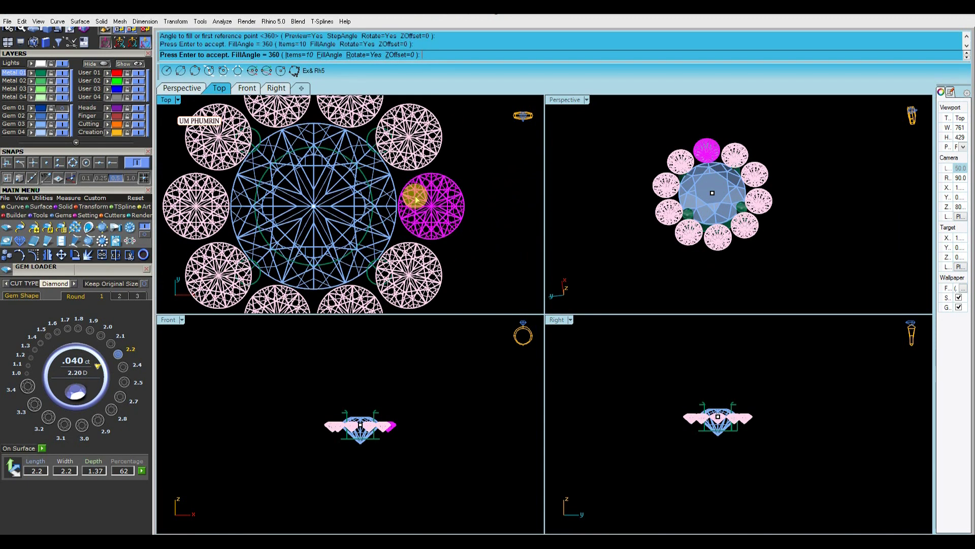
{"action": "key", "text": "Return"}
{"action": "right_click_drag", "start_coordinate": [414, 202], "coordinate": [430, 225]}
{"action": "type", "text": "da"}
{"action": "key", "text": "Return"}
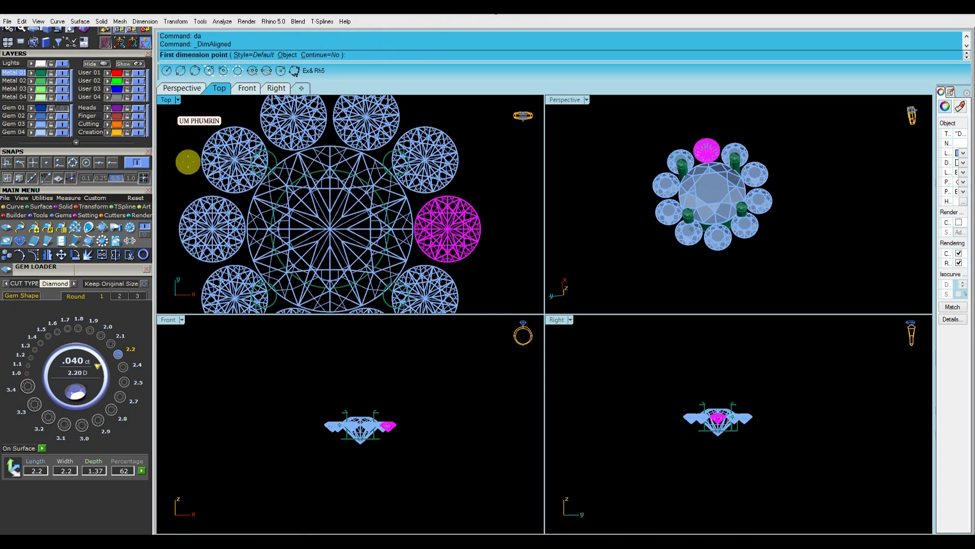
{"action": "key", "text": "Escape"}
{"action": "key", "text": "ctrl+z"}
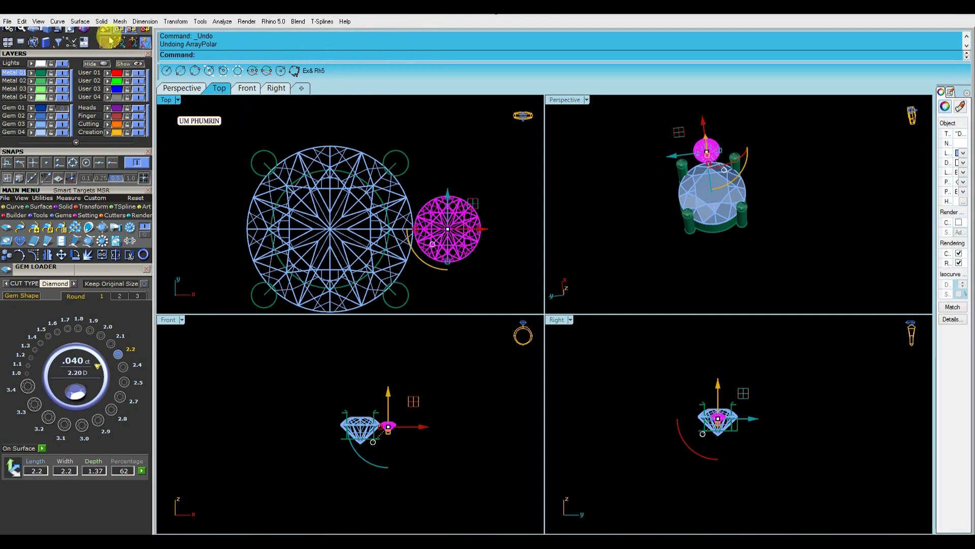
- Polar array the 2.2 mm diamond around the origin as 10 items over 360°, with history recorded
{"action": "key", "text": "Return"}
{"action": "left_click", "coordinate": [330, 228]}
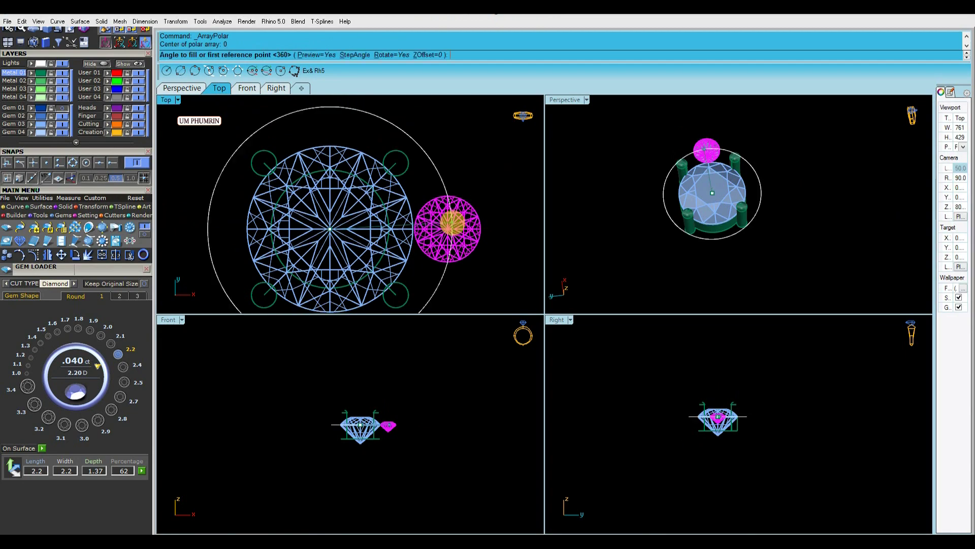
{"action": "key", "text": "Return"}
{"action": "key", "text": "Return"}
{"action": "right_click_drag", "start_coordinate": [301, 116], "coordinate": [334, 185]}
{"action": "scroll", "coordinate": [334, 184], "scroll_direction": "up", "scroll_amount": 5}
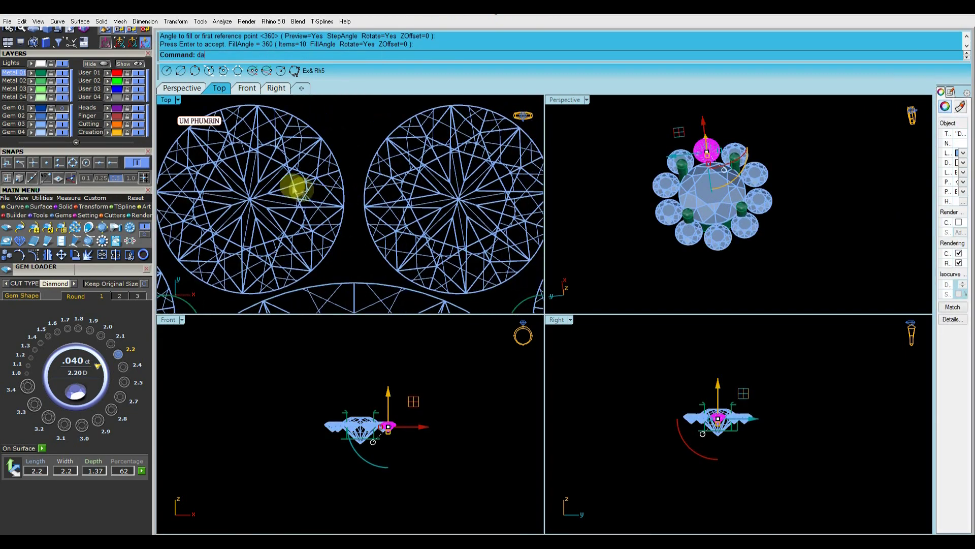
- Measure the gap between two neighbouring halo diamonds in the Top view with an aligned dimension
{"action": "key", "text": "Return"}
{"action": "type", "text": "da"}
{"action": "key", "text": "Return"}
{"action": "scroll", "coordinate": [337, 220], "scroll_direction": "up", "scroll_amount": 2}
{"action": "left_click", "coordinate": [337, 220]}
{"action": "left_click", "coordinate": [364, 220]}
{"action": "left_click", "coordinate": [364, 220]}
{"action": "scroll", "coordinate": [380, 221], "scroll_direction": "down", "scroll_amount": 3}
{"action": "scroll", "coordinate": [380, 221], "scroll_direction": "down", "scroll_amount": 3}
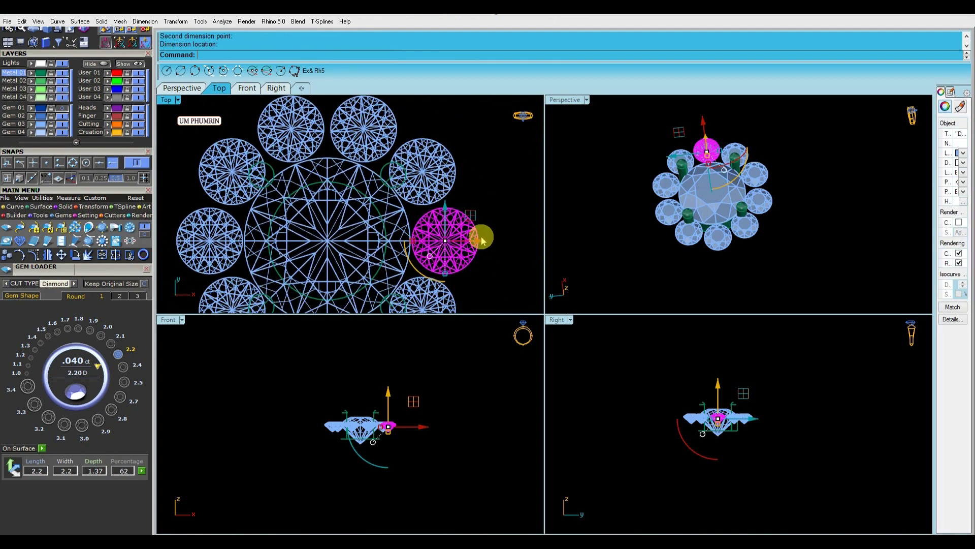
- Move the source halo diamond slightly towards the centre stone and measure the gap between neighbouring halo diamonds again
{"action": "left_click_drag", "start_coordinate": [477, 238], "coordinate": [478, 244]}
{"action": "key", "text": "Return"}
{"action": "scroll", "coordinate": [326, 135], "scroll_direction": "up", "scroll_amount": 4}
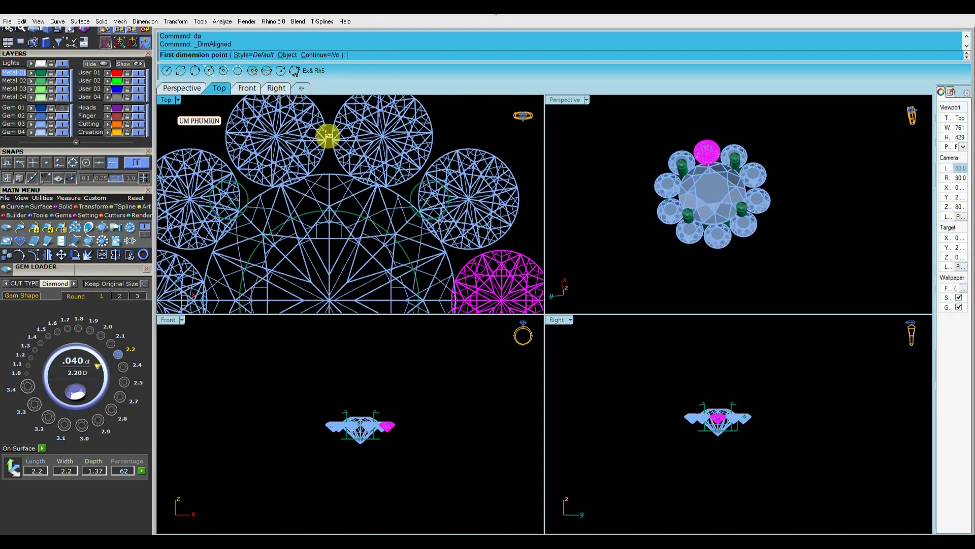
{"action": "left_click", "coordinate": [333, 133]}
{"action": "left_click", "coordinate": [337, 134]}
{"action": "scroll", "coordinate": [336, 134], "scroll_direction": "down", "scroll_amount": 8}
{"action": "key", "text": "Escape"}
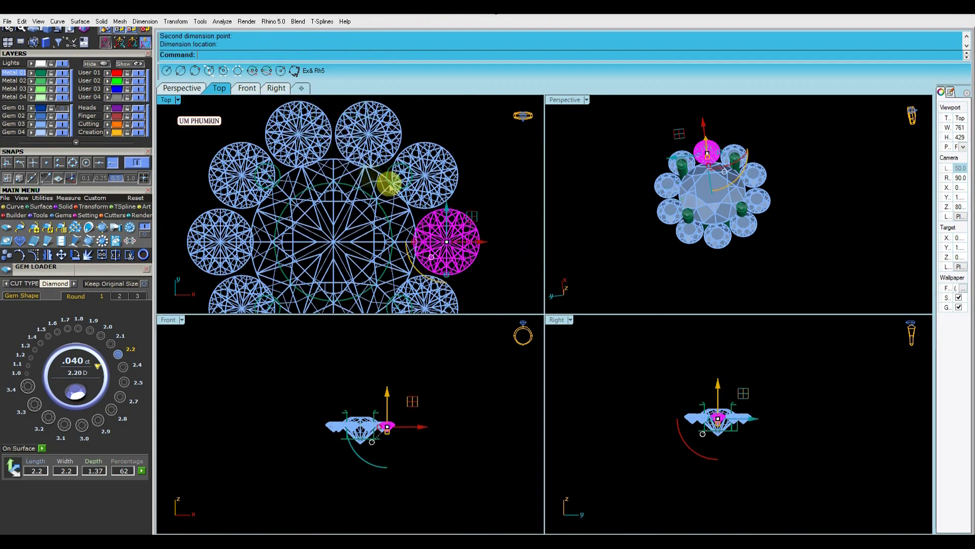
- Lower the source halo diamond by 0.5 mm along Z in the Front view
{"action": "right_click_drag", "start_coordinate": [499, 196], "coordinate": [496, 175]}
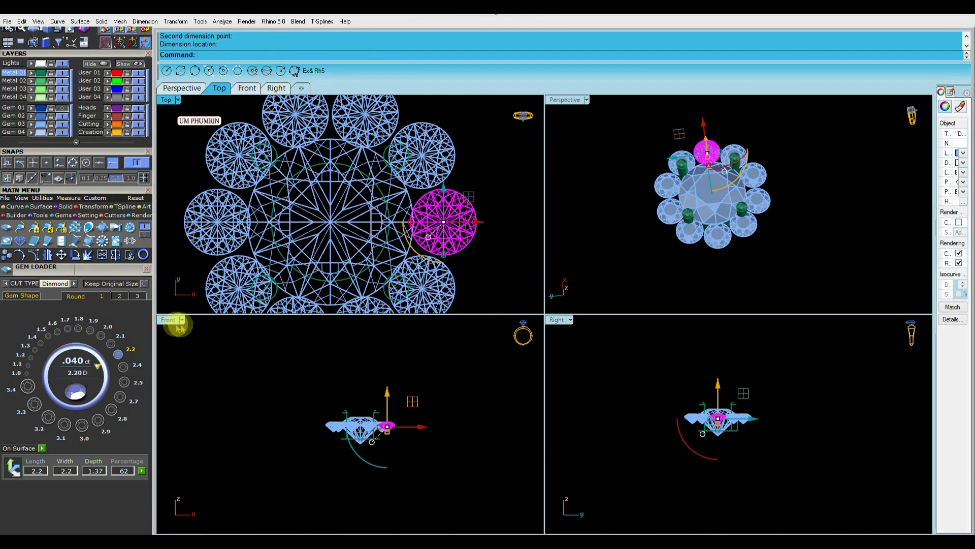
{"action": "double_click", "coordinate": [179, 325]}
{"action": "scroll", "coordinate": [559, 297], "scroll_direction": "up", "scroll_amount": 5}
{"action": "left_click", "coordinate": [566, 299]}
{"action": "type", "text": "-.5"}
{"action": "key", "text": "Return"}
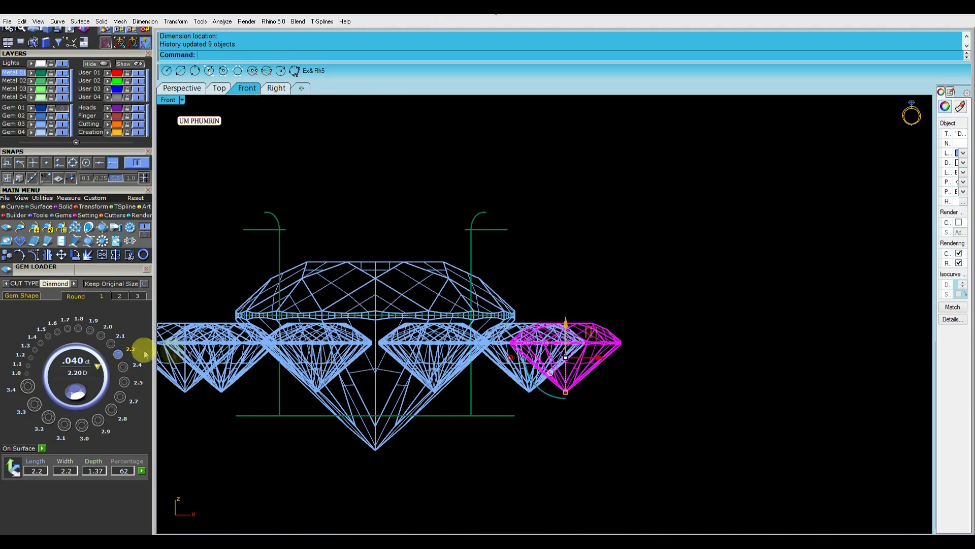
- Rotate the source halo diamond about its inner girdle end in the Front view so its outer edge tilts downward
{"action": "left_click", "coordinate": [76, 256]}
{"action": "left_click", "coordinate": [112, 163]}
{"action": "scroll", "coordinate": [514, 349], "scroll_direction": "up", "scroll_amount": 14}
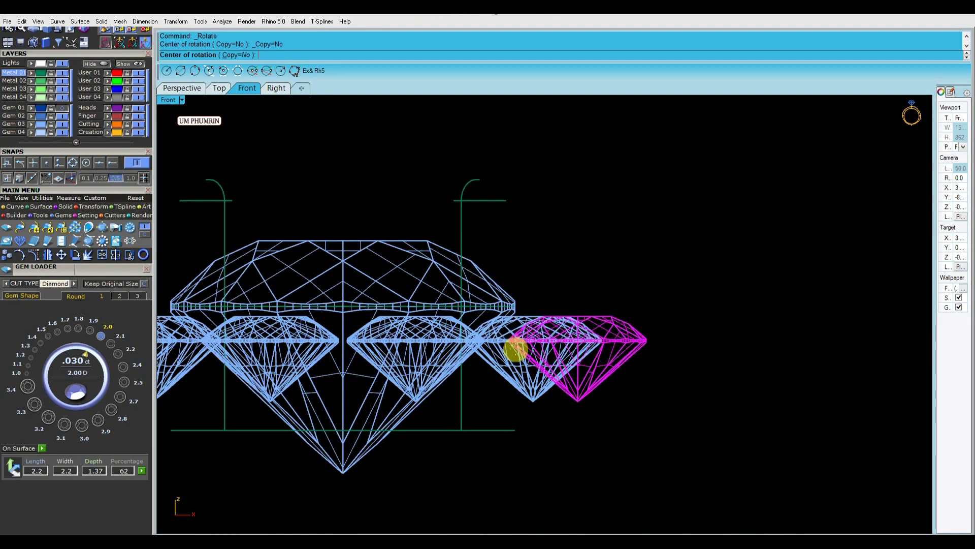
{"action": "scroll", "coordinate": [497, 323], "scroll_direction": "down", "scroll_amount": 5}
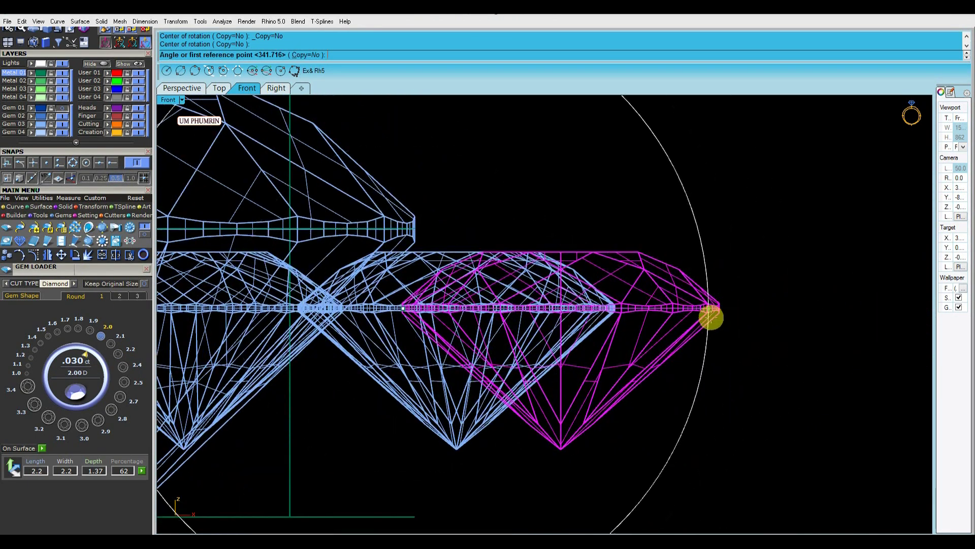
{"action": "left_click", "coordinate": [722, 310]}
{"action": "right_click_drag", "start_coordinate": [706, 297], "coordinate": [698, 282]}
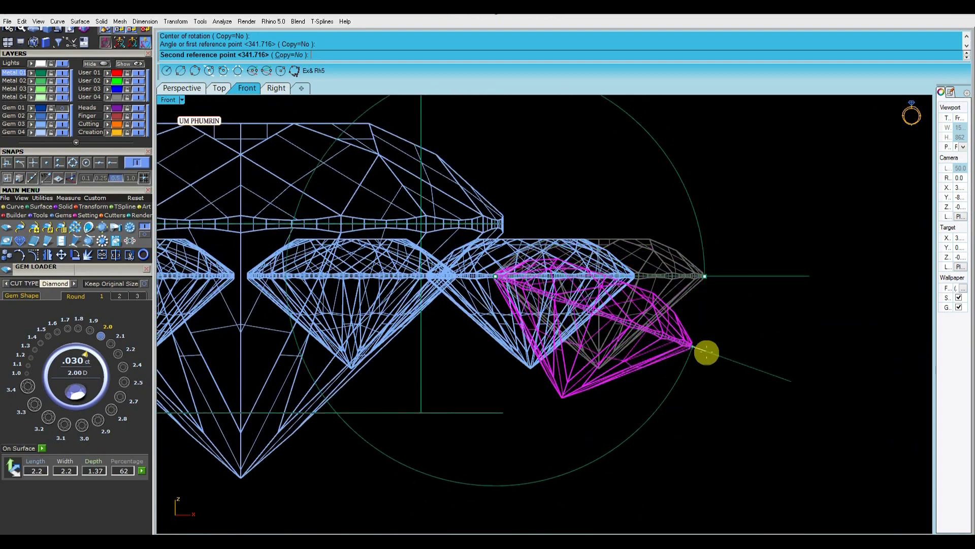
{"action": "left_click", "coordinate": [700, 358]}
{"action": "scroll", "coordinate": [701, 299], "scroll_direction": "down", "scroll_amount": 5}
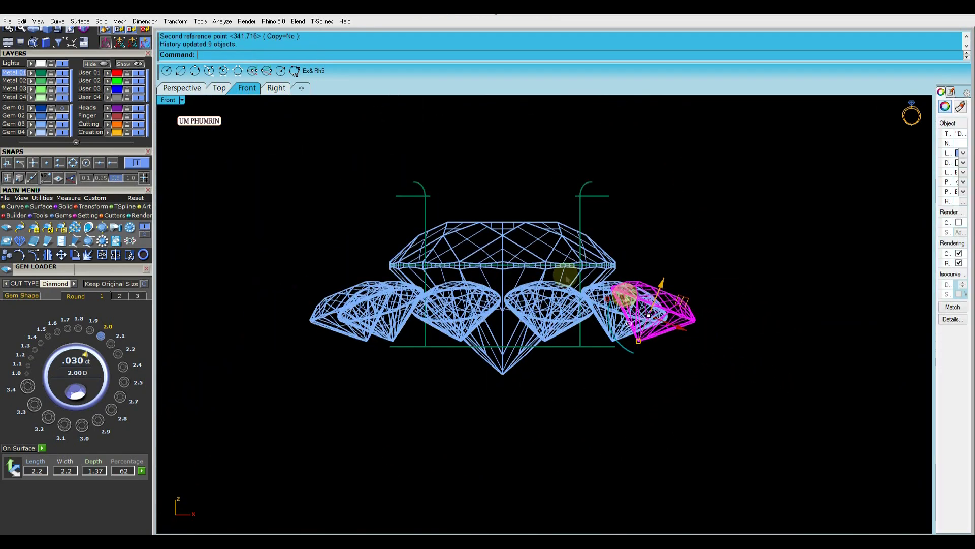
- Measure the gap between two tilted neighbouring halo diamonds in the Top view with an aligned dimension
{"action": "left_click", "coordinate": [220, 90]}
{"action": "scroll", "coordinate": [470, 198], "scroll_direction": "up", "scroll_amount": 6}
{"action": "type", "text": "da"}
{"action": "key", "text": "Return"}
{"action": "scroll", "coordinate": [472, 205], "scroll_direction": "up", "scroll_amount": 8}
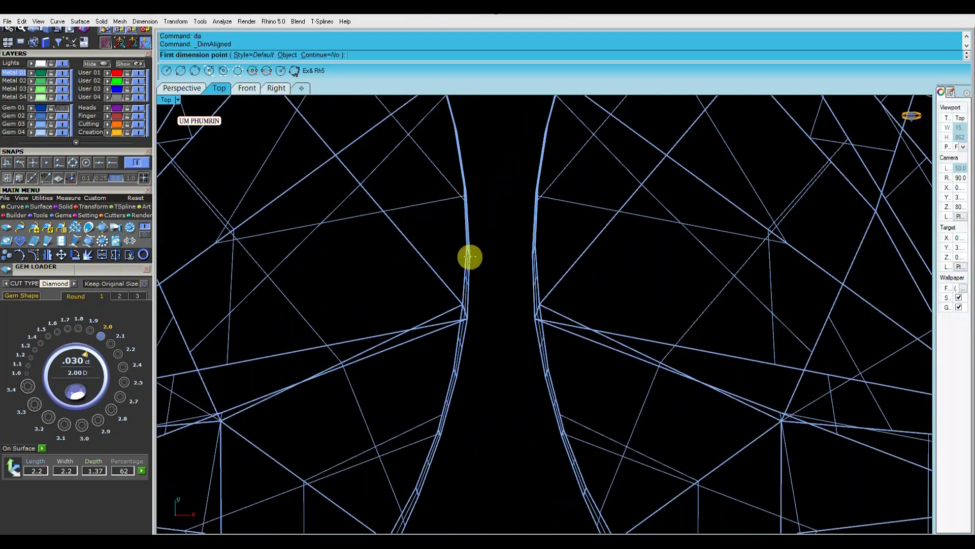
{"action": "left_click", "coordinate": [468, 257]}
{"action": "scroll", "coordinate": [529, 260], "scroll_direction": "up", "scroll_amount": 2}
{"action": "left_click", "coordinate": [542, 257]}
{"action": "scroll", "coordinate": [543, 255], "scroll_direction": "down", "scroll_amount": 8}
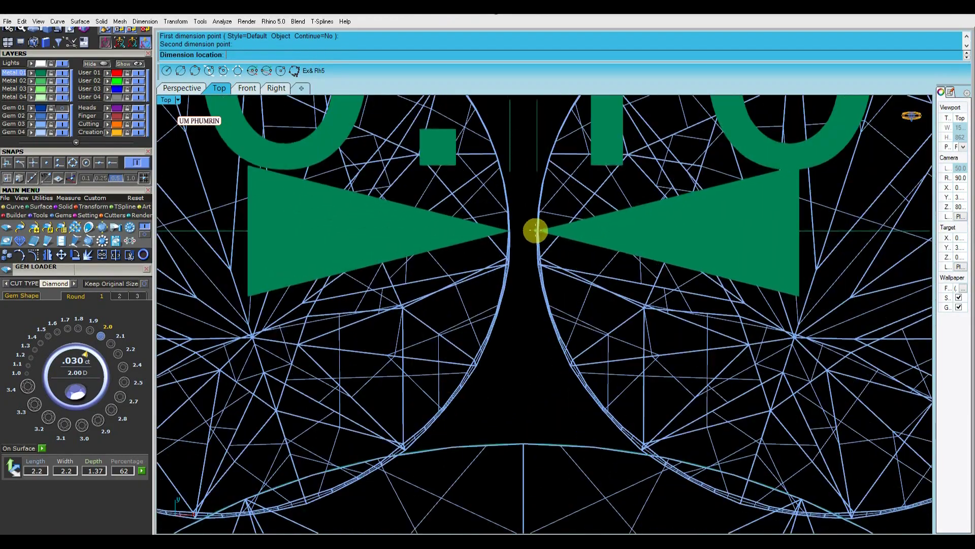
{"action": "key", "text": "Escape"}
- Nudge the source halo diamond along X by a total of 0.03 mm
{"action": "right_click_drag", "start_coordinate": [697, 374], "coordinate": [547, 241]}
{"action": "key", "text": "alt+Right"}
{"action": "key", "text": "alt+Right"}
{"action": "key", "text": "alt+Right"}
{"action": "key", "text": "Escape"}
{"action": "scroll", "coordinate": [611, 275], "scroll_direction": "down", "scroll_amount": 6}
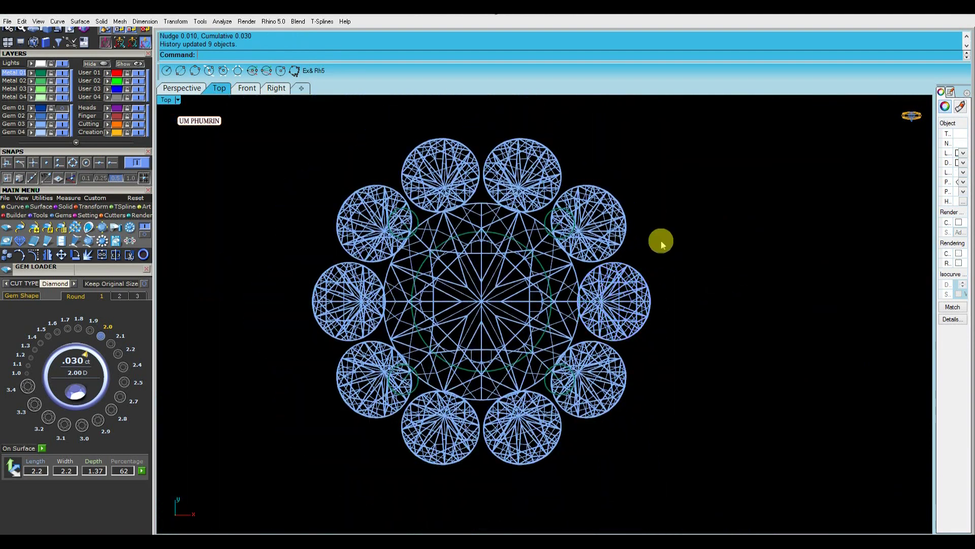
- Build a channel around the ten halo diamonds with the Channel Builder, using an offset of -1 mm
{"action": "left_click", "coordinate": [199, 89]}
{"action": "mouse_move", "coordinate": [544, 235]}
{"action": "right_mouse_down"}
{"action": "mouse_move", "coordinate": [589, 203]}
{"action": "mouse_move", "coordinate": [664, 184]}
{"action": "right_mouse_up"}
{"action": "left_click", "coordinate": [494, 276]}
{"action": "scroll", "coordinate": [548, 285], "scroll_direction": "up", "scroll_amount": 3}
{"action": "left_click", "coordinate": [569, 272], "text": "ctrl"}
{"action": "right_click_drag", "start_coordinate": [572, 274], "coordinate": [578, 278]}
{"action": "middle_click", "coordinate": [580, 278]}
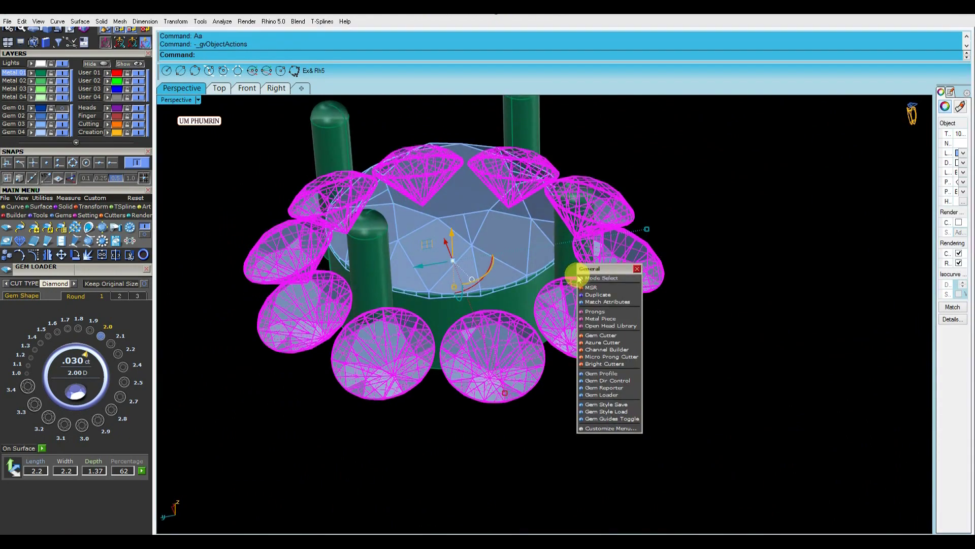
{"action": "left_click", "coordinate": [610, 350]}
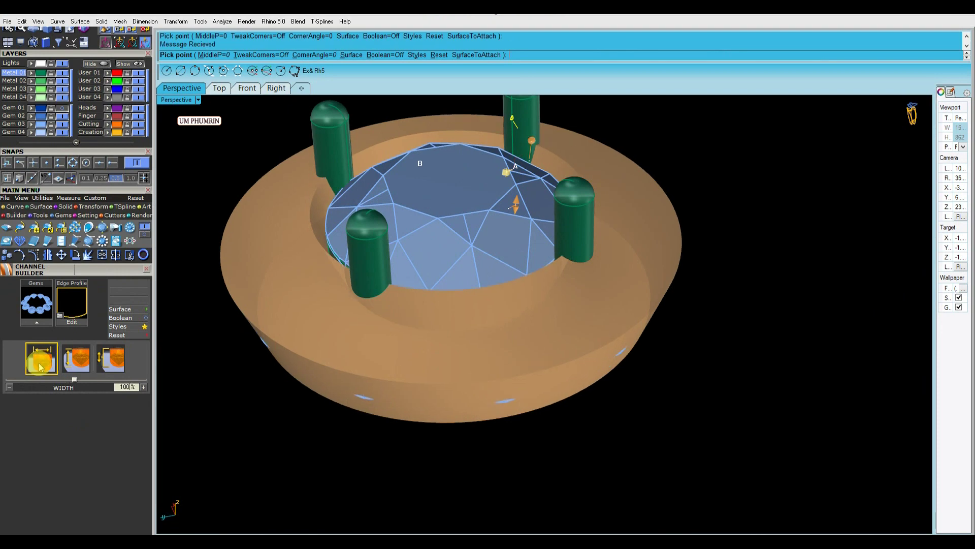
{"action": "left_click", "coordinate": [109, 360]}
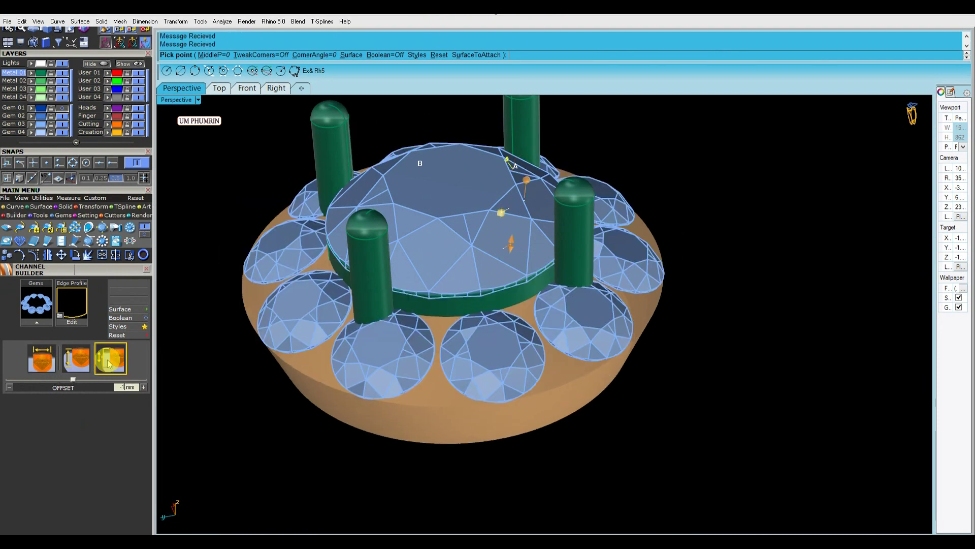
- Keep only the channel's top surface by separating it and deleting the rest, and put it on the Metal 01 layer
{"action": "right_click_drag", "start_coordinate": [400, 315], "coordinate": [584, 340]}
{"action": "type", "text": "ex"}
{"action": "key", "text": "Return"}
{"action": "left_click", "coordinate": [590, 348]}
{"action": "key", "text": "Return"}
{"action": "left_click", "coordinate": [613, 394]}
{"action": "key", "text": "Delete"}
{"action": "left_click", "coordinate": [594, 356]}
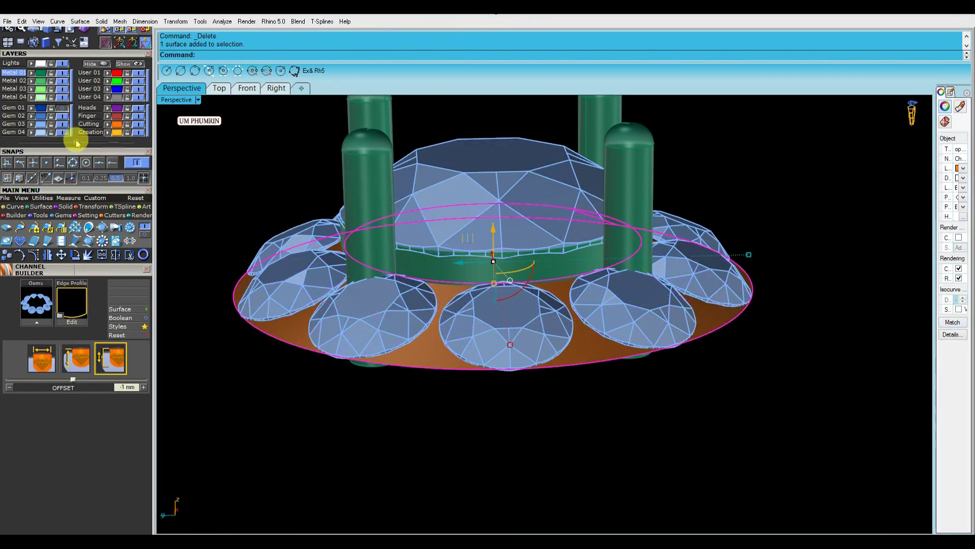
{"action": "left_click", "coordinate": [30, 75]}
- Rework the four prongs with the Head Builder as diagonal prongs with 0 rails and a top angle of -5.7°
{"action": "scroll", "coordinate": [434, 168], "scroll_direction": "down", "scroll_amount": 7}
{"action": "right_click_drag", "start_coordinate": [441, 193], "coordinate": [488, 294]}
{"action": "scroll", "coordinate": [483, 244], "scroll_direction": "up", "scroll_amount": 6}
{"action": "right_click_drag", "start_coordinate": [483, 244], "coordinate": [508, 279]}
{"action": "scroll", "coordinate": [512, 285], "scroll_direction": "down", "scroll_amount": 5}
{"action": "scroll", "coordinate": [512, 211], "scroll_direction": "up", "scroll_amount": 3}
{"action": "left_click", "coordinate": [570, 220]}
{"action": "scroll", "coordinate": [571, 246], "scroll_direction": "down", "scroll_amount": 3}
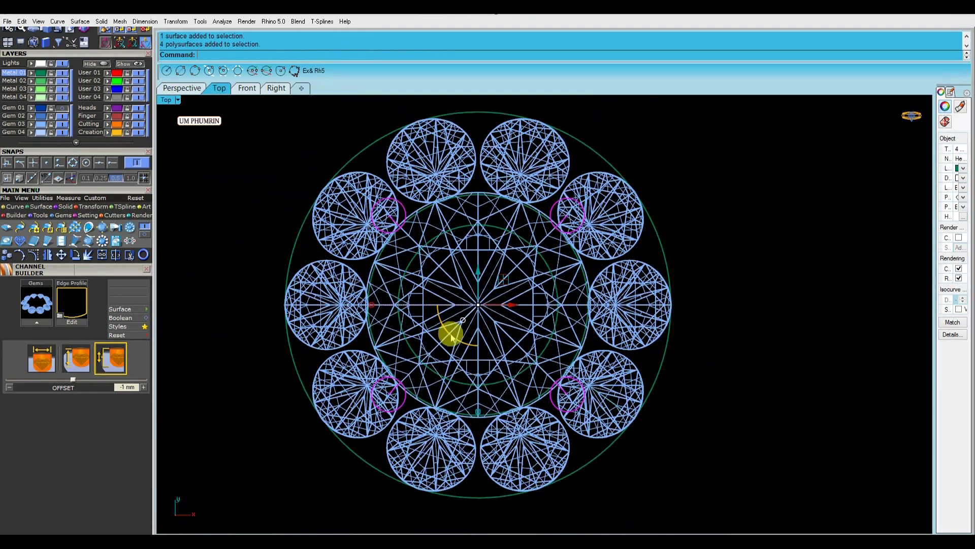
{"action": "left_click_drag", "start_coordinate": [408, 329], "coordinate": [585, 260]}
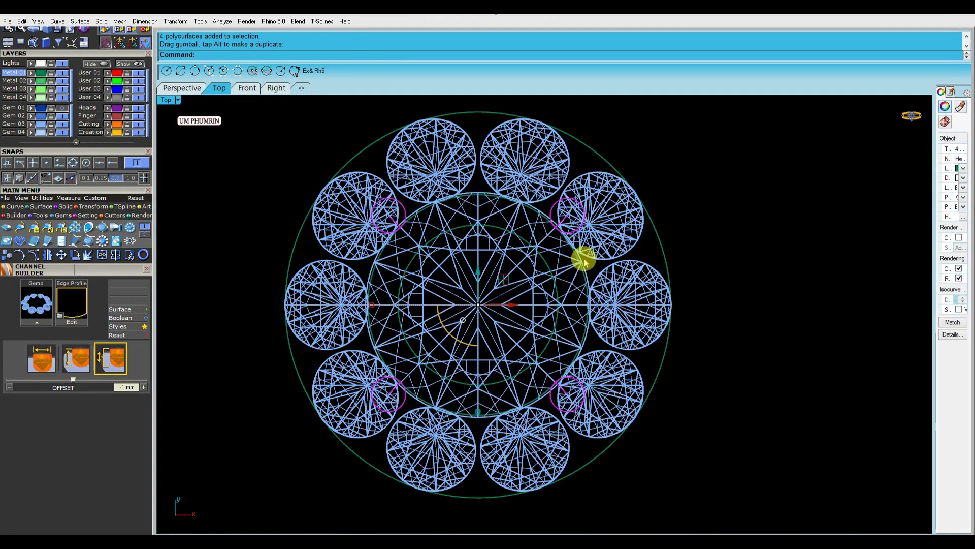
{"action": "left_click", "coordinate": [186, 91]}
{"action": "mouse_move", "coordinate": [618, 233]}
{"action": "right_mouse_down"}
{"action": "mouse_move", "coordinate": [701, 215]}
{"action": "mouse_move", "coordinate": [702, 270]}
{"action": "mouse_move", "coordinate": [537, 254]}
{"action": "right_mouse_up"}
{"action": "right_click", "coordinate": [588, 259]}
{"action": "left_click", "coordinate": [597, 260]}
{"action": "right_click_drag", "start_coordinate": [612, 282], "coordinate": [525, 305]}
{"action": "left_click_drag", "start_coordinate": [560, 312], "coordinate": [536, 310]}
{"action": "right_click_drag", "start_coordinate": [570, 281], "coordinate": [647, 216]}
{"action": "scroll", "coordinate": [646, 351], "scroll_direction": "down", "scroll_amount": 4}
{"action": "right_click_drag", "start_coordinate": [518, 222], "coordinate": [681, 221]}
{"action": "left_click_drag", "start_coordinate": [503, 212], "coordinate": [509, 212]}
{"action": "right_click_drag", "start_coordinate": [519, 213], "coordinate": [585, 212]}
{"action": "right_click", "coordinate": [555, 270]}
- Offset the surface under the halo diamonds by 0.8 mm into a solid
{"action": "right_click_drag", "start_coordinate": [666, 211], "coordinate": [576, 316]}
{"action": "left_click", "coordinate": [578, 350]}
{"action": "right_click_drag", "start_coordinate": [578, 350], "coordinate": [589, 295], "text": "shift"}
{"action": "key", "text": "Return"}
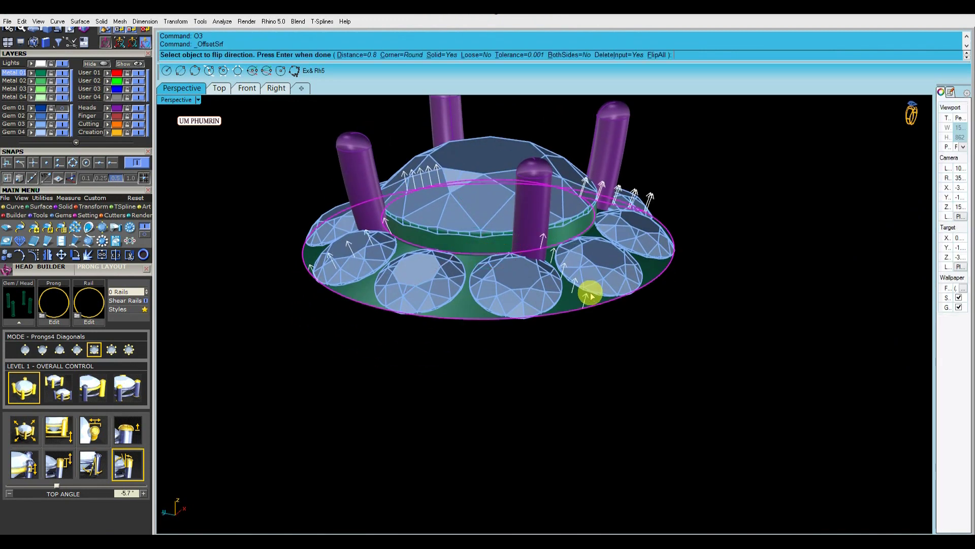
{"action": "key", "text": "Return"}
- Duplicate the outer edge of the halo base and offset that curve 0.6 mm outward in the Top view
{"action": "right_click_drag", "start_coordinate": [692, 331], "coordinate": [680, 354]}
{"action": "type", "text": "d"}
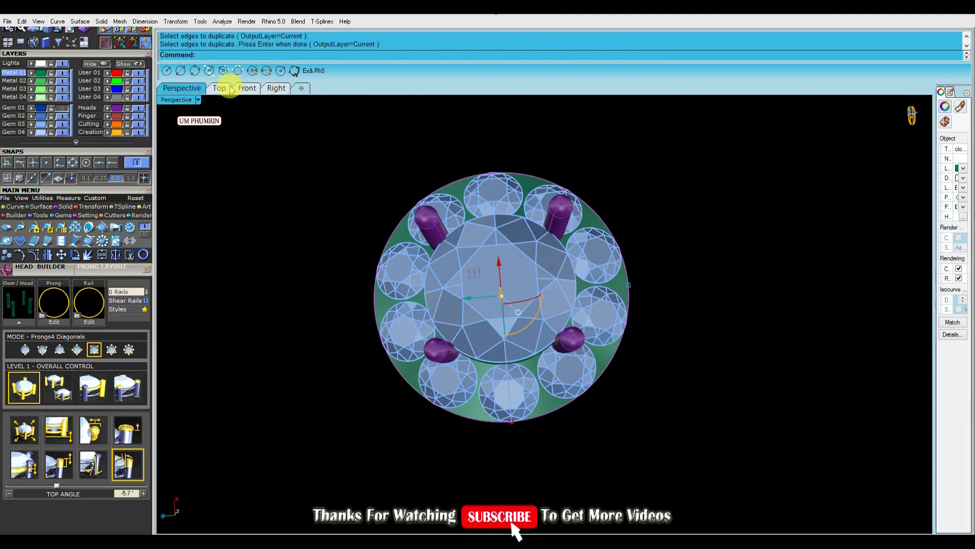
{"action": "left_click", "coordinate": [219, 88]}
{"action": "type", "text": "ff"}
{"action": "key", "text": "Return"}
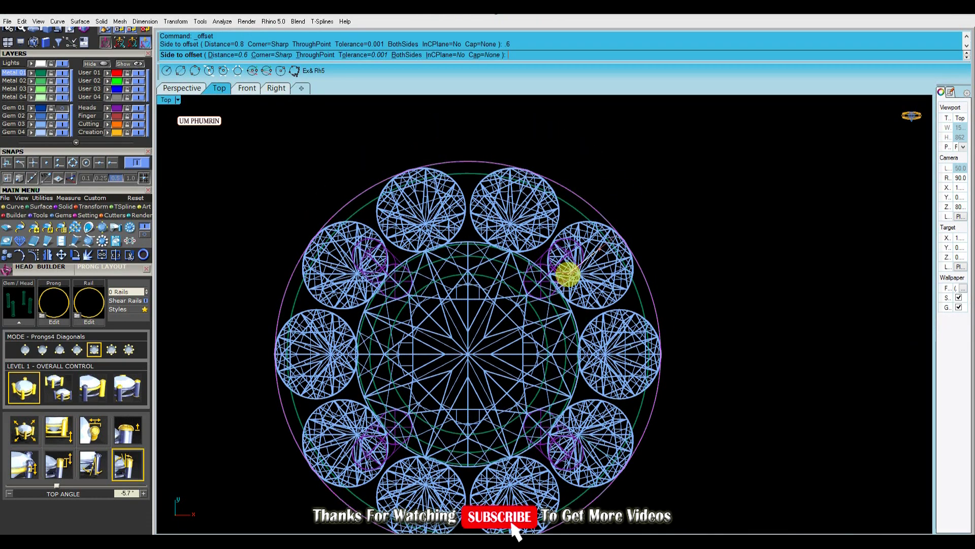
{"action": "scroll", "coordinate": [639, 204], "scroll_direction": "down", "scroll_amount": 6}
{"action": "right_click_drag", "start_coordinate": [710, 222], "coordinate": [635, 250]}
{"action": "scroll", "coordinate": [648, 233], "scroll_direction": "up", "scroll_amount": 8}
{"action": "left_click", "coordinate": [648, 233]}
- Delete the duplicated edge curve so that only its outer offset circle remains
{"action": "scroll", "coordinate": [648, 233], "scroll_direction": "down", "scroll_amount": 6}
{"action": "left_click_drag", "start_coordinate": [643, 261], "coordinate": [607, 249]}
{"action": "left_click", "coordinate": [598, 260]}
{"action": "left_click", "coordinate": [598, 260]}
{"action": "key", "text": "Delete"}
{"action": "scroll", "coordinate": [601, 261], "scroll_direction": "up", "scroll_amount": 2}
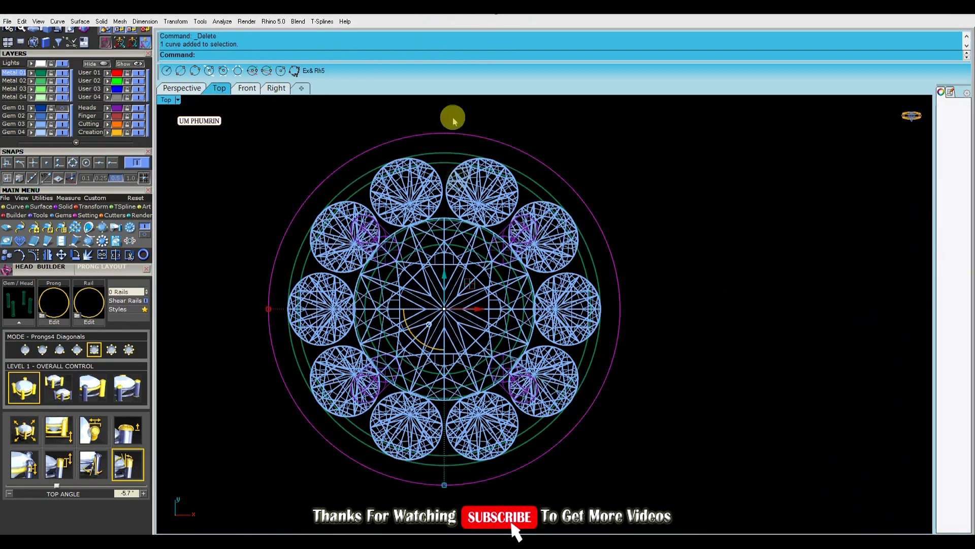
- Copy the source halo diamond outward along X to just outside the offset circle
{"action": "left_click", "coordinate": [571, 309]}
{"action": "left_click_drag", "start_coordinate": [595, 309], "coordinate": [683, 315]}
{"action": "key", "text": "alt"}
{"action": "scroll", "coordinate": [667, 307], "scroll_direction": "up", "scroll_amount": 6}
{"action": "right_click_drag", "start_coordinate": [655, 299], "coordinate": [563, 272]}
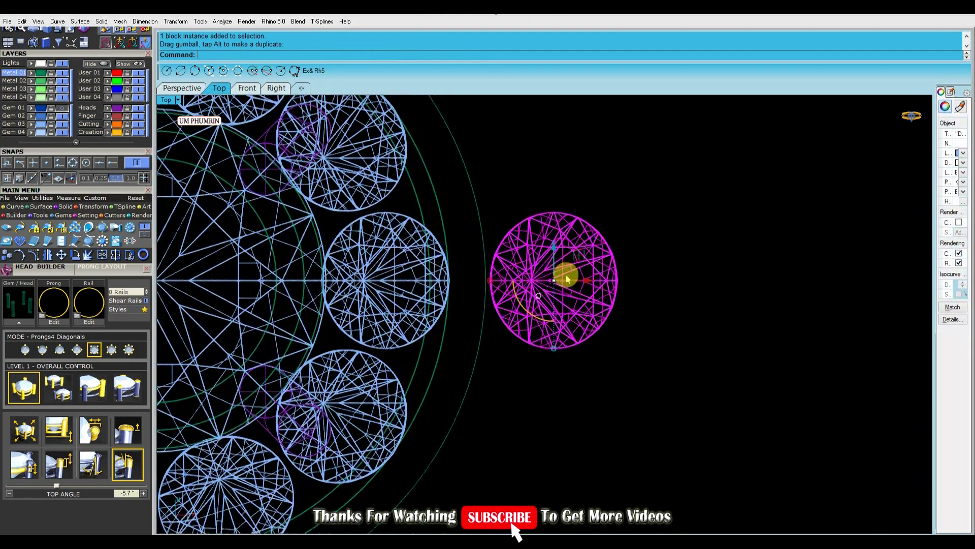
- Align the copied diamond's inner edge with the offset circle in the Top view and lower it 0.55 mm in the Front view
{"action": "scroll", "coordinate": [574, 277], "scroll_direction": "up", "scroll_amount": 4}
{"action": "left_click", "coordinate": [566, 283]}
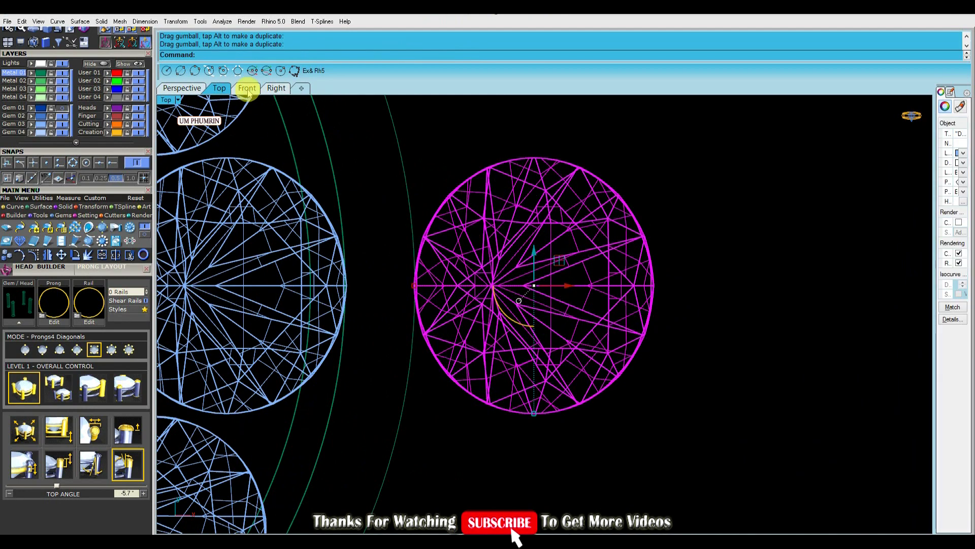
{"action": "left_click", "coordinate": [247, 90]}
{"action": "scroll", "coordinate": [585, 248], "scroll_direction": "up", "scroll_amount": 2}
{"action": "left_click_drag", "start_coordinate": [601, 277], "coordinate": [598, 290]}
{"action": "left_click", "coordinate": [584, 293]}
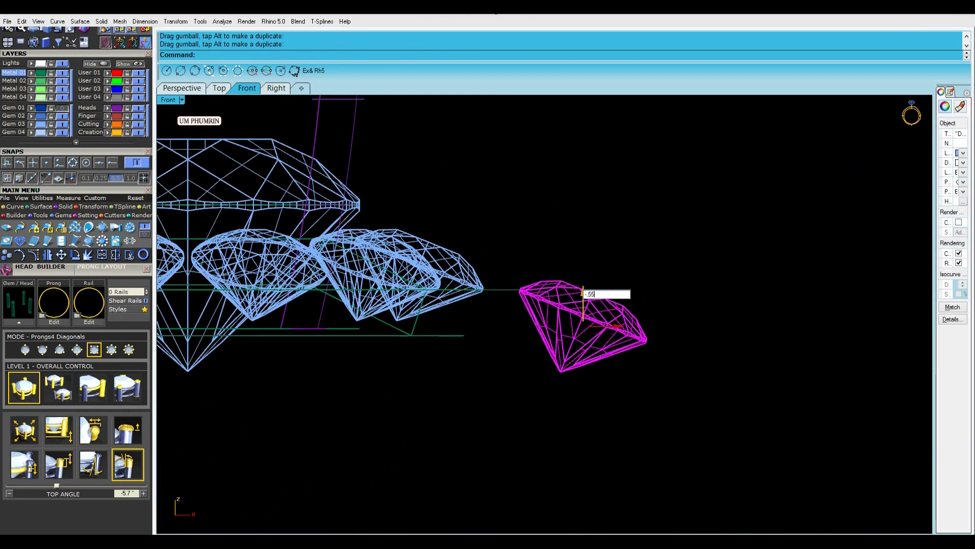
{"action": "type", "text": "-.55"}
{"action": "key", "text": "Return"}
{"action": "scroll", "coordinate": [582, 345], "scroll_direction": "up", "scroll_amount": 2}
{"action": "right_click_drag", "start_coordinate": [592, 286], "coordinate": [593, 256]}
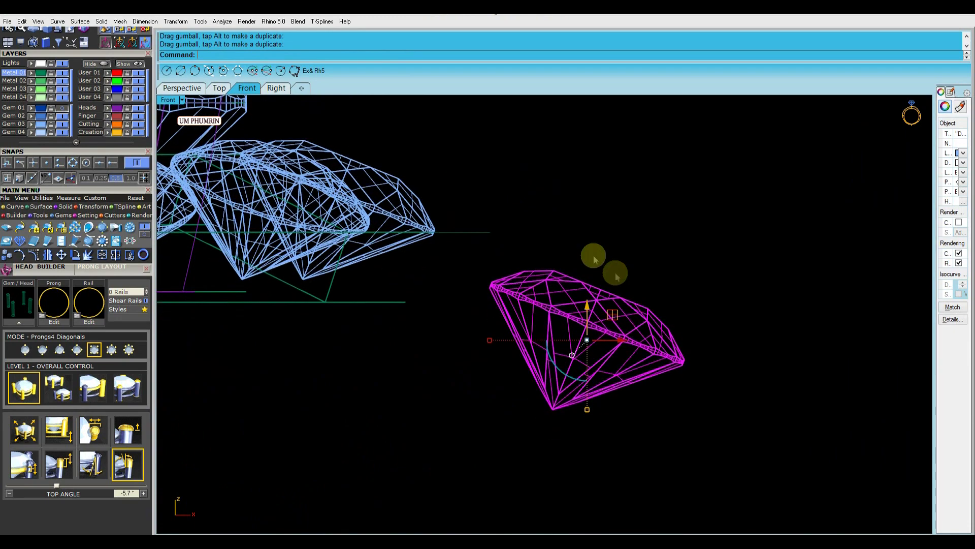
- Rotate the copied outer diamond about its inner girdle corner in the Front view to tilt it slightly more steeply outward
{"action": "left_click", "coordinate": [75, 255]}
{"action": "scroll", "coordinate": [495, 289], "scroll_direction": "up", "scroll_amount": 2}
{"action": "left_click", "coordinate": [480, 278]}
{"action": "left_click", "coordinate": [829, 415]}
{"action": "left_click", "coordinate": [833, 433]}
{"action": "scroll", "coordinate": [771, 375], "scroll_direction": "down", "scroll_amount": 2}
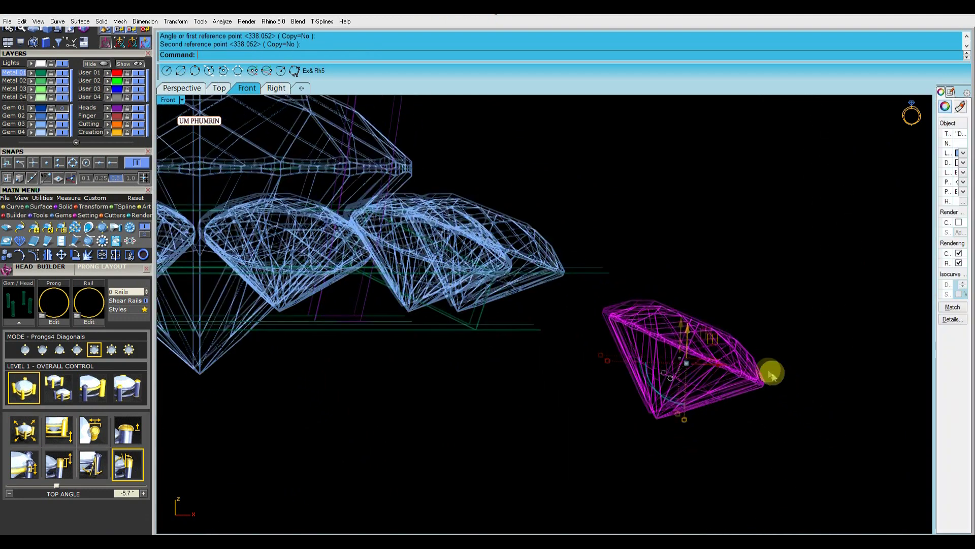
{"action": "scroll", "coordinate": [670, 356], "scroll_direction": "down", "scroll_amount": 4}
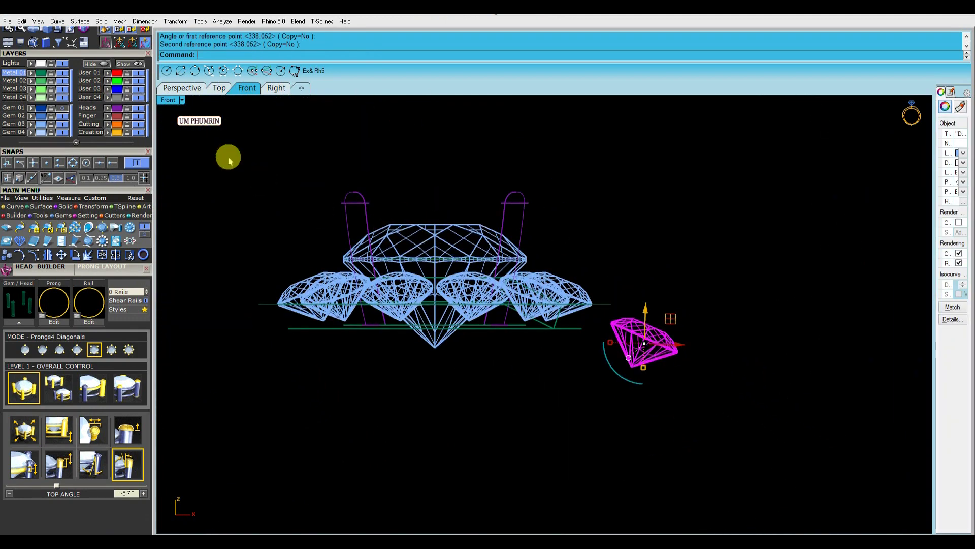
- Polar-array the outer diamond around the origin in the Top view with 17 items over 360 degrees
{"action": "left_click", "coordinate": [219, 89]}
{"action": "scroll", "coordinate": [610, 284], "scroll_direction": "down", "scroll_amount": 6}
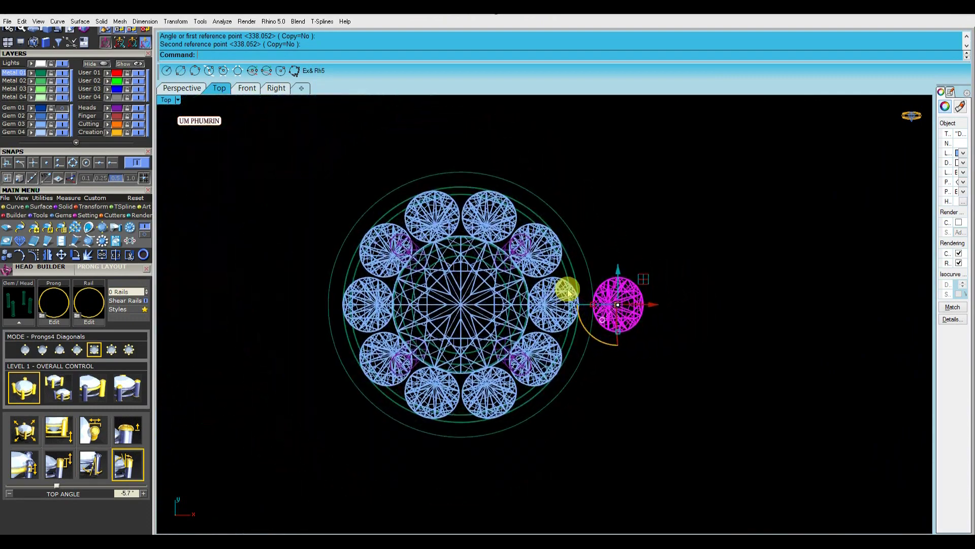
{"action": "type", "text": "A"}
{"action": "key", "text": "Return"}
{"action": "key", "text": "Return"}
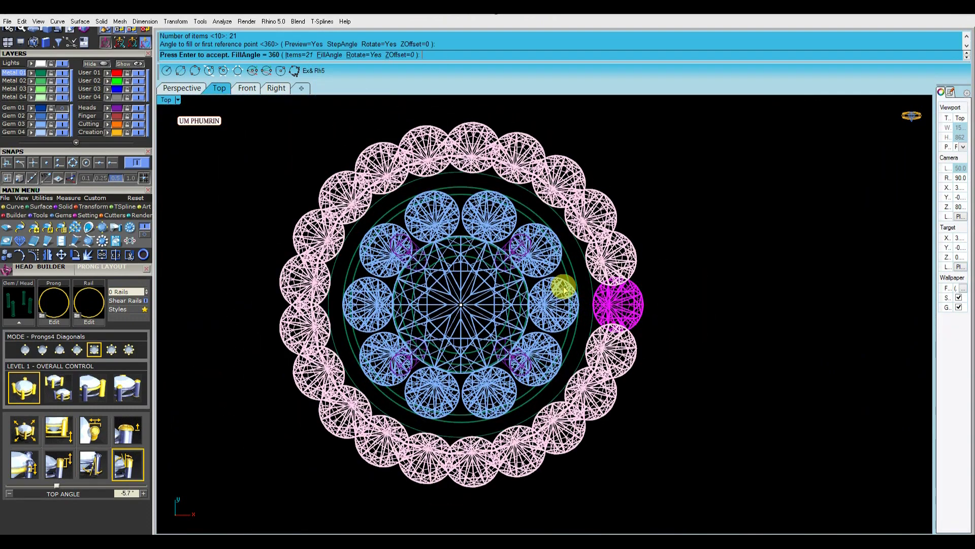
{"action": "type", "text": "17"}
{"action": "key", "text": "Return"}
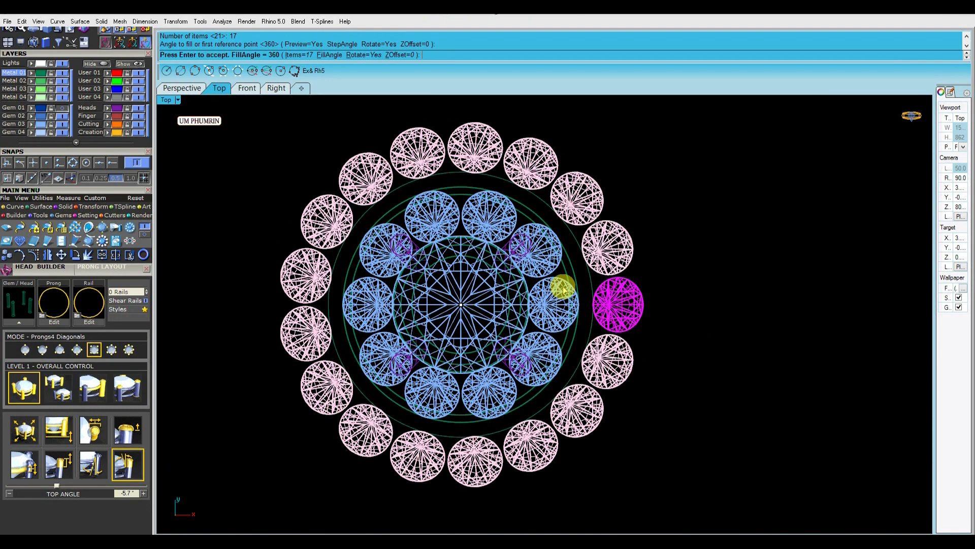
{"action": "key", "text": "Return"}
{"action": "key", "text": "Return"}
- Try to measure the gap between two neighbouring outer diamonds with an aligned dimension, and undo the polar array
{"action": "scroll", "coordinate": [584, 276], "scroll_direction": "up", "scroll_amount": 8}
{"action": "type", "text": "da"}
{"action": "key", "text": "Return"}
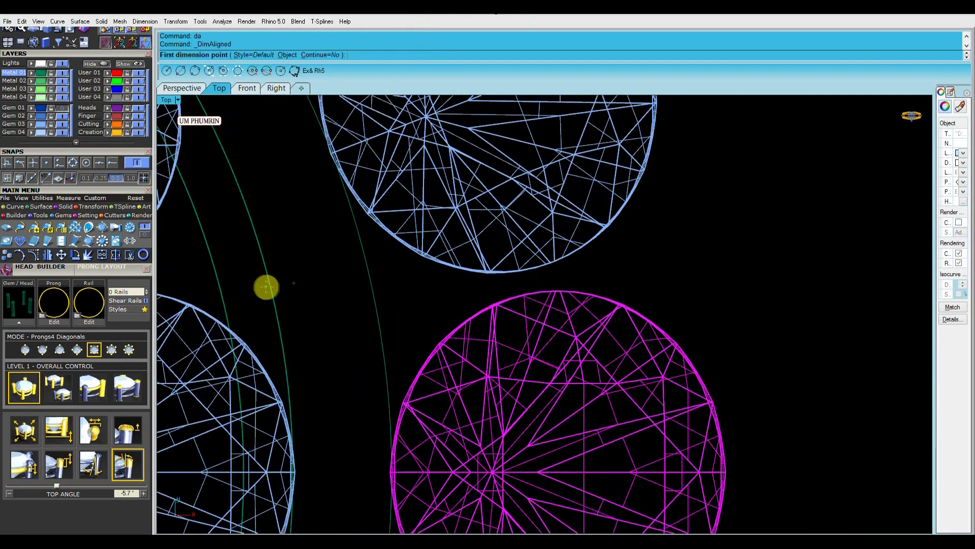
{"action": "left_click", "coordinate": [113, 162]}
{"action": "scroll", "coordinate": [528, 267], "scroll_direction": "up", "scroll_amount": 4}
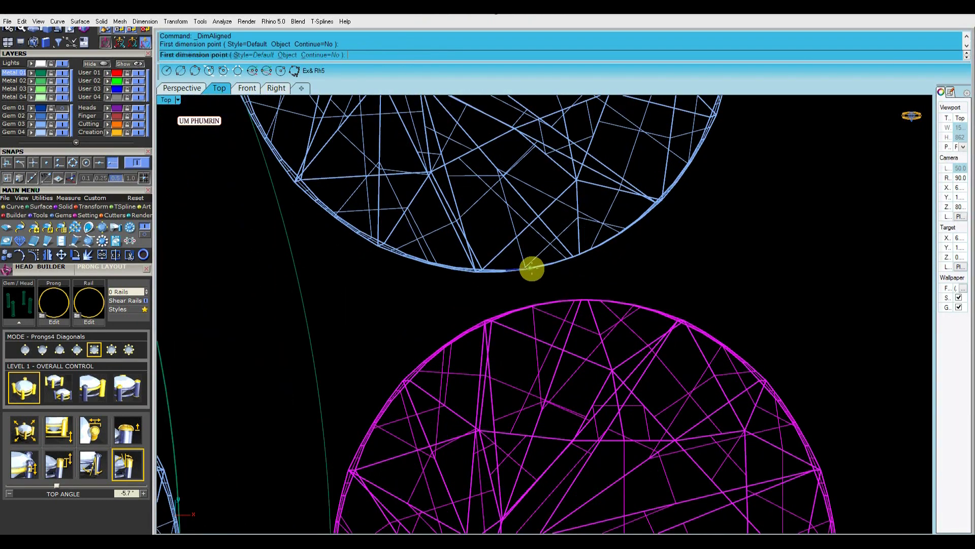
{"action": "scroll", "coordinate": [537, 303], "scroll_direction": "down", "scroll_amount": 8}
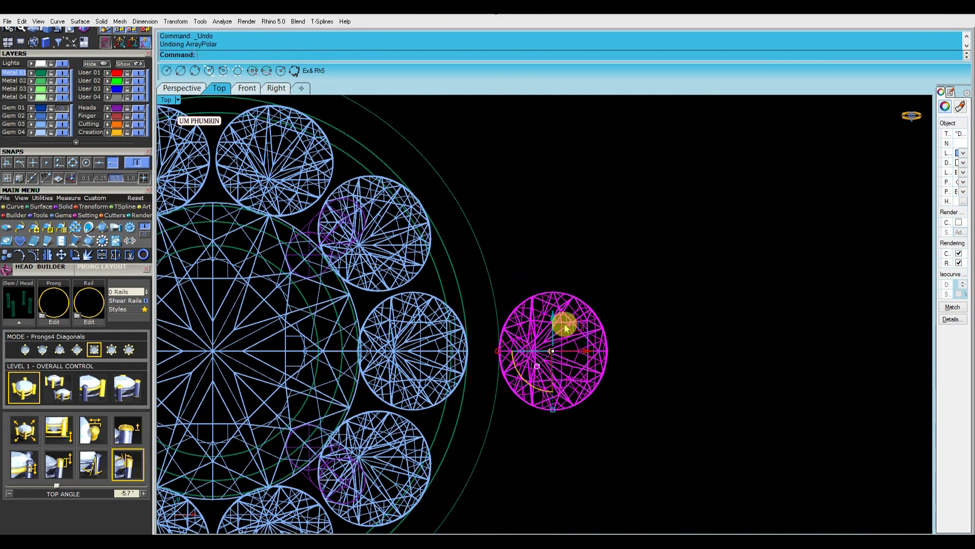
{"action": "key", "text": "Escape"}
- Try a polar array of the outer diamond around the origin with 18 items over 360 degrees
{"action": "type", "text": "a"}
{"action": "key", "text": "Return"}
{"action": "type", "text": "0"}
{"action": "key", "text": "Return"}
{"action": "type", "text": "18"}
{"action": "key", "text": "Return"}
{"action": "key", "text": "Return"}
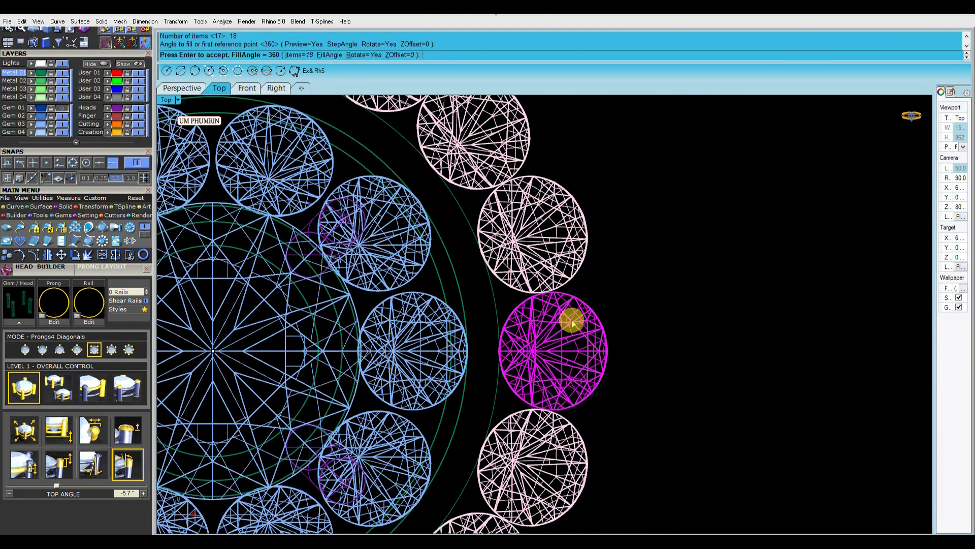
{"action": "key", "text": "Escape"}
- Polar-array the outer diamond around the origin with 17 items over 360 degrees
{"action": "type", "text": "a"}
{"action": "key", "text": "Return"}
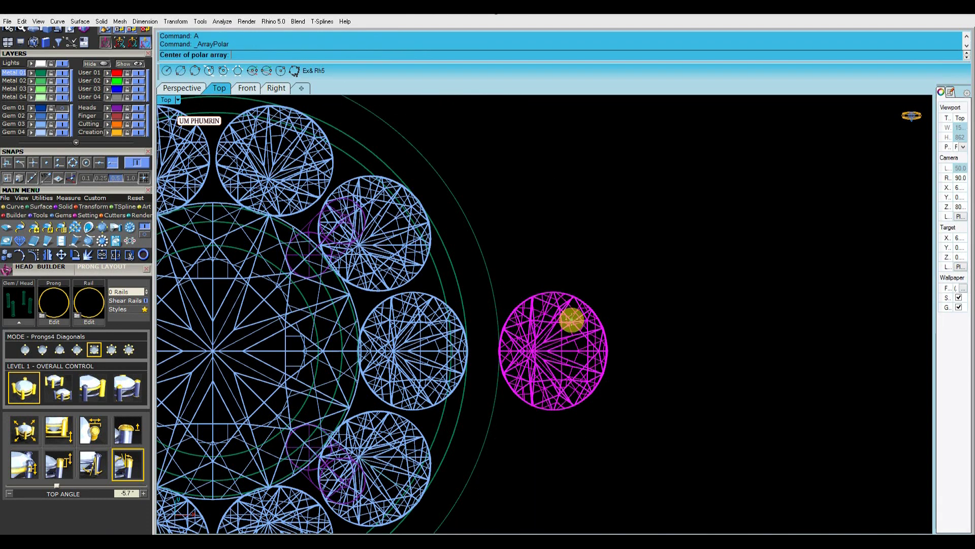
{"action": "key", "text": "Return"}
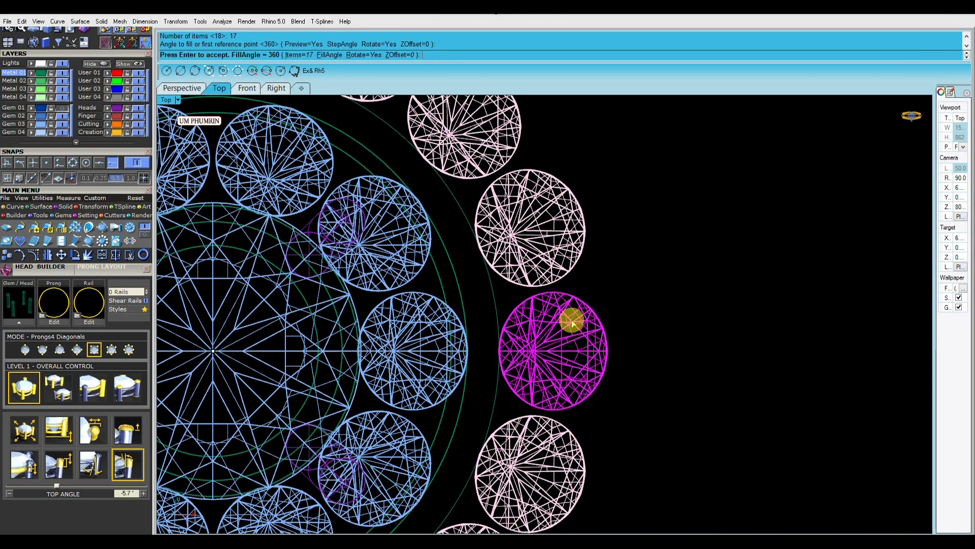
{"action": "key", "text": "Return"}
- Nudge the source diamond of the outer row slightly inward in small steps
{"action": "key", "text": "alt+Left"}
{"action": "key", "text": "alt+Left"}
{"action": "key", "text": "alt+Left"}
{"action": "key", "text": "alt+Left"}
{"action": "key", "text": "alt+Left"}
{"action": "key", "text": "alt+Left"}
{"action": "key", "text": "alt+Left"}
- Measure the gap between two neighbouring outer diamonds with an aligned dimension
{"action": "type", "text": "da"}
{"action": "key", "text": "Return"}
{"action": "scroll", "coordinate": [556, 275], "scroll_direction": "up", "scroll_amount": 6}
{"action": "left_click", "coordinate": [506, 358]}
{"action": "left_click", "coordinate": [510, 362]}
{"action": "scroll", "coordinate": [515, 348], "scroll_direction": "down", "scroll_amount": 8}
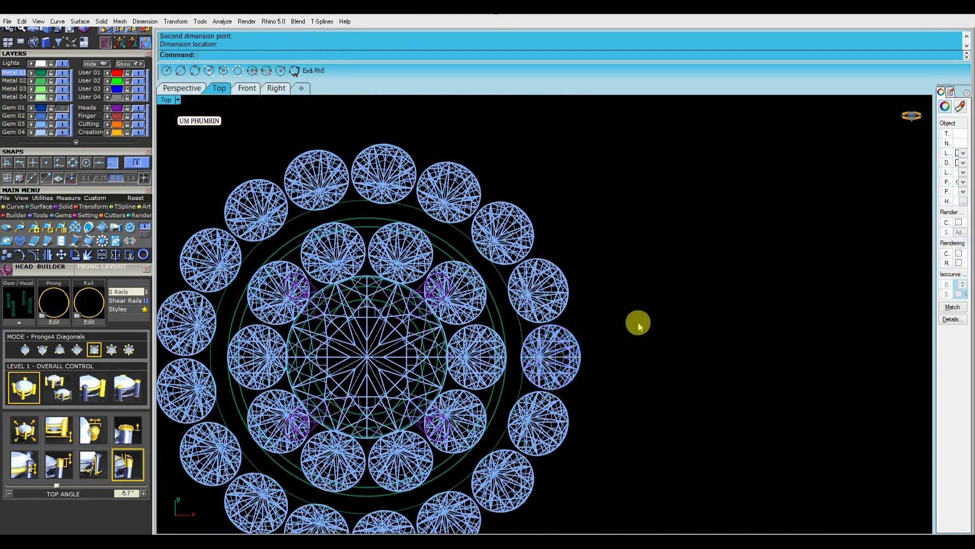
{"action": "left_click", "coordinate": [639, 325]}
- Undo back past the gap dimension and redo the last nudge
{"action": "scroll", "coordinate": [540, 249], "scroll_direction": "down", "scroll_amount": 5}
{"action": "left_click", "coordinate": [540, 285]}
{"action": "key", "text": "ctrl+z"}
{"action": "scroll", "coordinate": [552, 287], "scroll_direction": "up", "scroll_amount": 3}
{"action": "key", "text": "ctrl+y"}
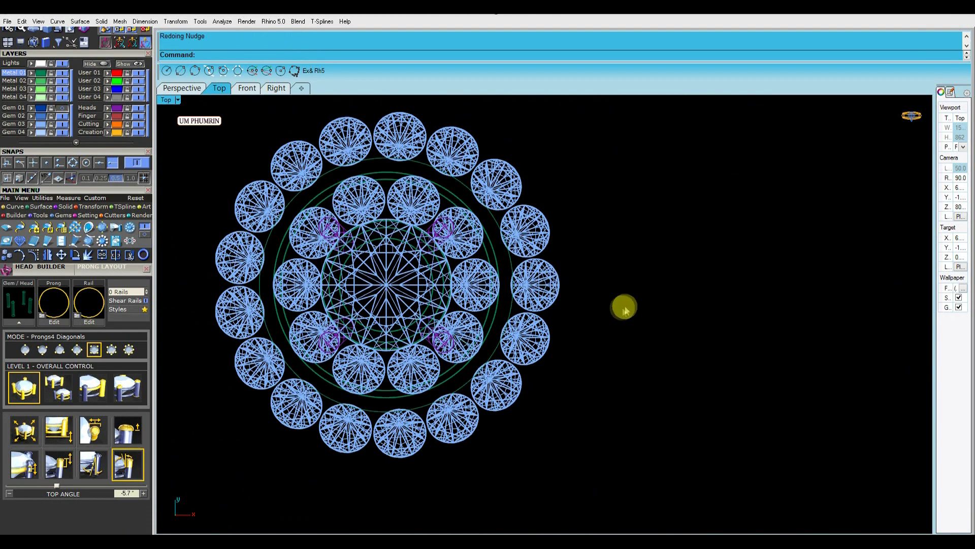
- Select only the outer row of 17 diamonds, assign it to a darker blue gem layer and switch to the Perspective view
{"action": "scroll", "coordinate": [624, 310], "scroll_direction": "down", "scroll_amount": 3}
{"action": "left_click_drag", "start_coordinate": [679, 428], "coordinate": [300, 144]}
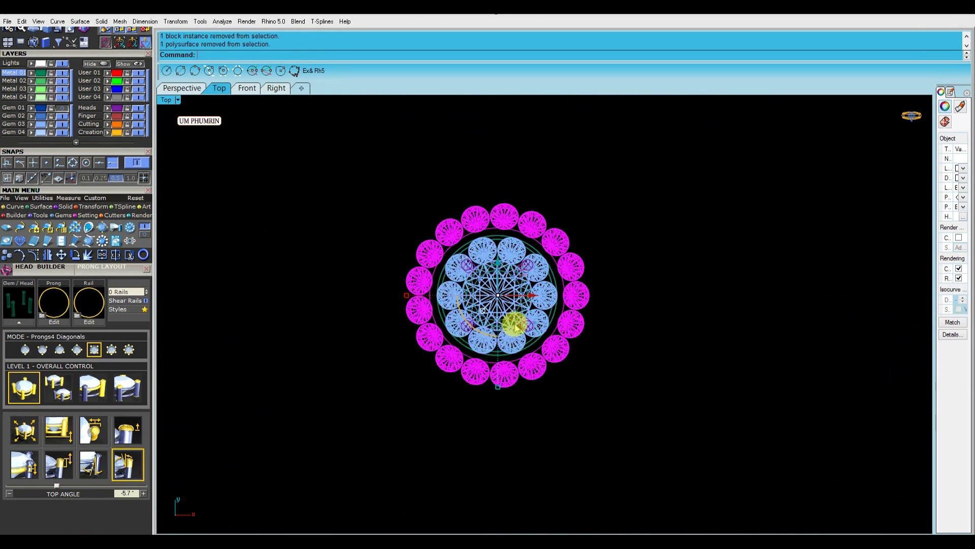
{"action": "left_click", "coordinate": [368, 197]}
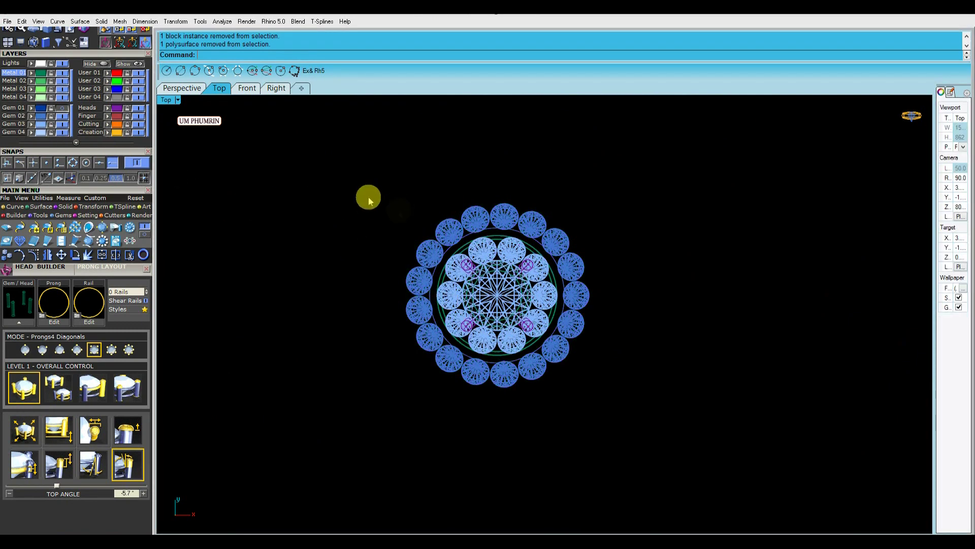
{"action": "left_click", "coordinate": [183, 89]}
{"action": "scroll", "coordinate": [576, 266], "scroll_direction": "down", "scroll_amount": 2}
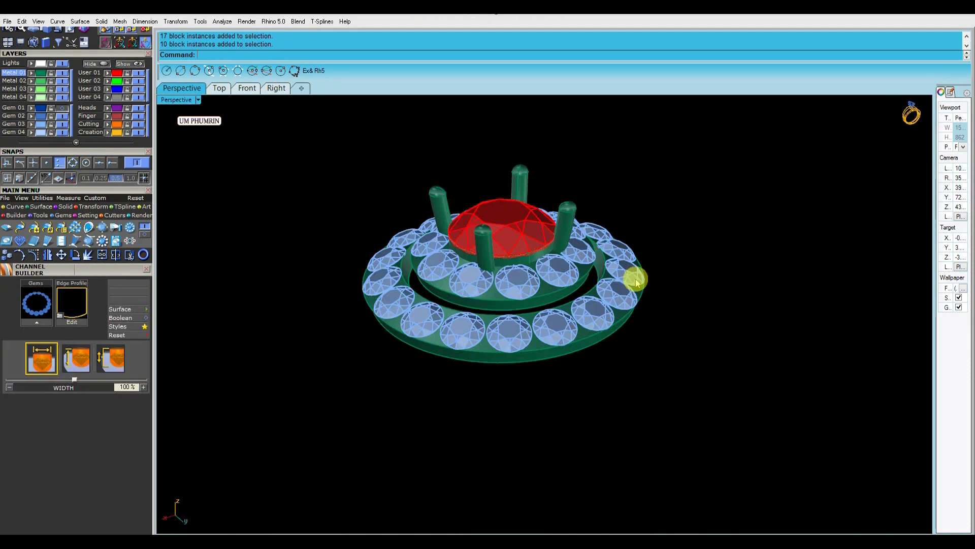
- Start Prong on Surface on the metal under the inner halo diamonds and set the prong fillet to 75
{"action": "right_click_drag", "start_coordinate": [735, 269], "coordinate": [538, 262]}
{"action": "scroll", "coordinate": [572, 284], "scroll_direction": "up", "scroll_amount": 6}
{"action": "scroll", "coordinate": [611, 333], "scroll_direction": "down", "scroll_amount": 3}
{"action": "type", "text": "ps"}
{"action": "key", "text": "Return"}
{"action": "left_click", "coordinate": [572, 318]}
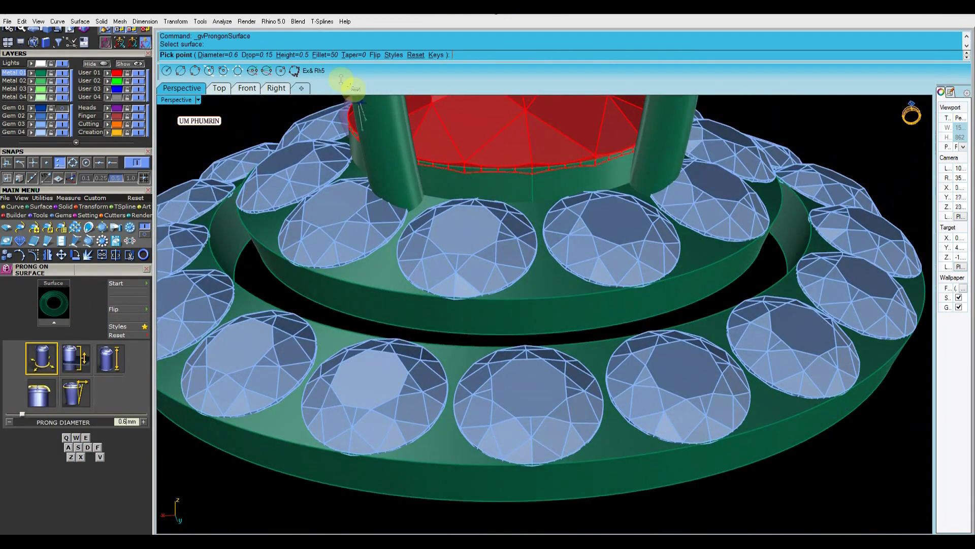
{"action": "left_click", "coordinate": [325, 55]}
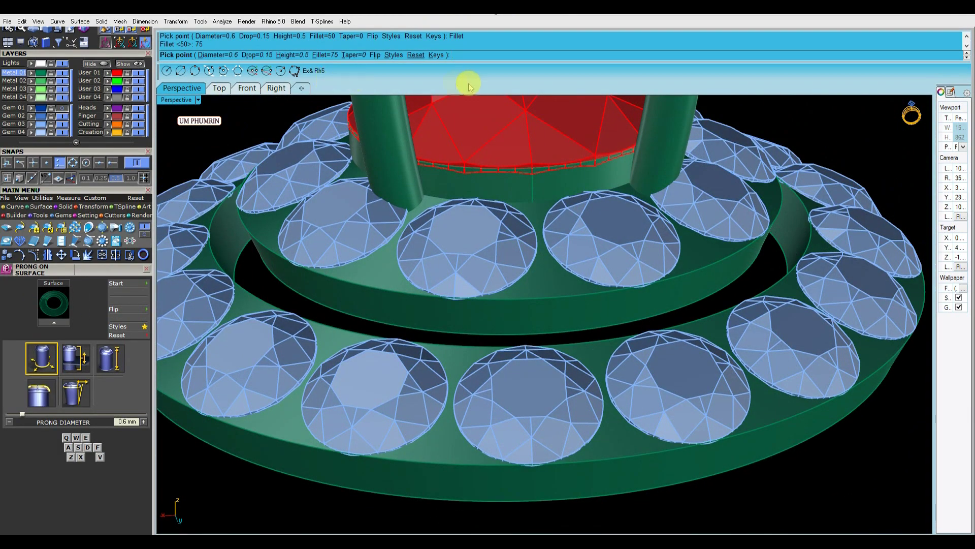
- Set the surface prong height to 0.65 mm and its diameter to 0.55 mm
{"action": "scroll", "coordinate": [535, 333], "scroll_direction": "down", "scroll_amount": 3}
{"action": "right_click_drag", "start_coordinate": [534, 333], "coordinate": [237, 300]}
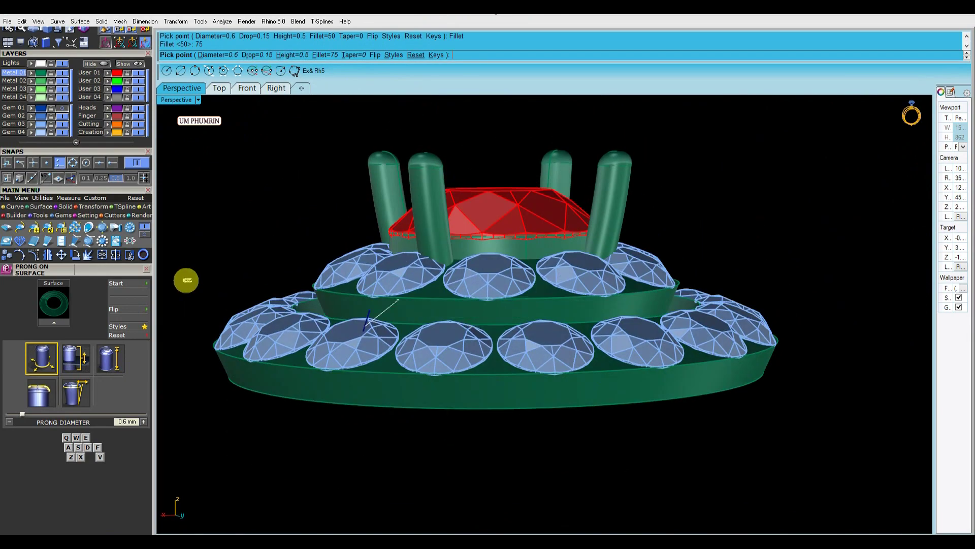
{"action": "scroll", "coordinate": [542, 309], "scroll_direction": "up", "scroll_amount": 10}
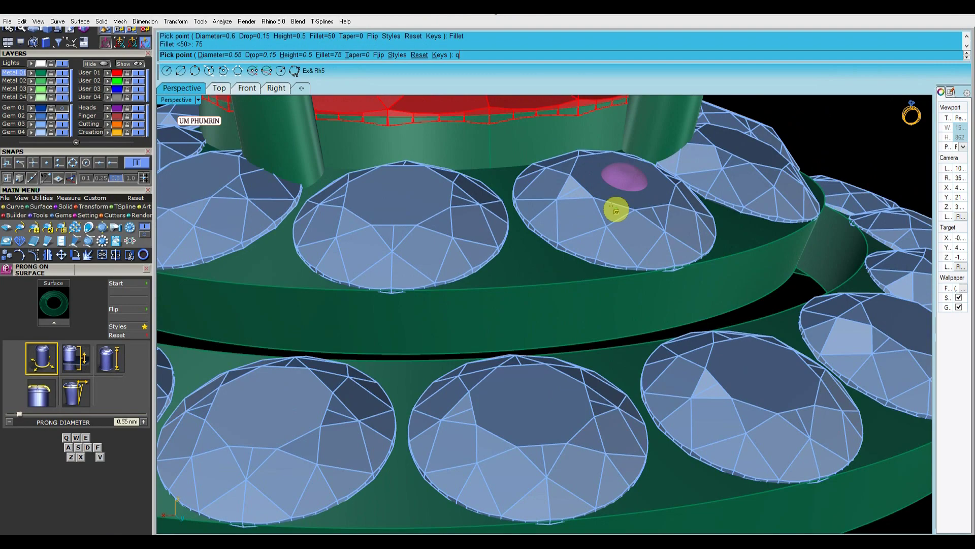
{"action": "scroll", "coordinate": [618, 211], "scroll_direction": "down", "scroll_amount": 3}
{"action": "mouse_move", "coordinate": [618, 211]}
{"action": "right_mouse_down"}
{"action": "mouse_move", "coordinate": [618, 174]}
{"action": "mouse_move", "coordinate": [628, 207]}
{"action": "right_mouse_up"}
{"action": "scroll", "coordinate": [625, 216], "scroll_direction": "up", "scroll_amount": 3}
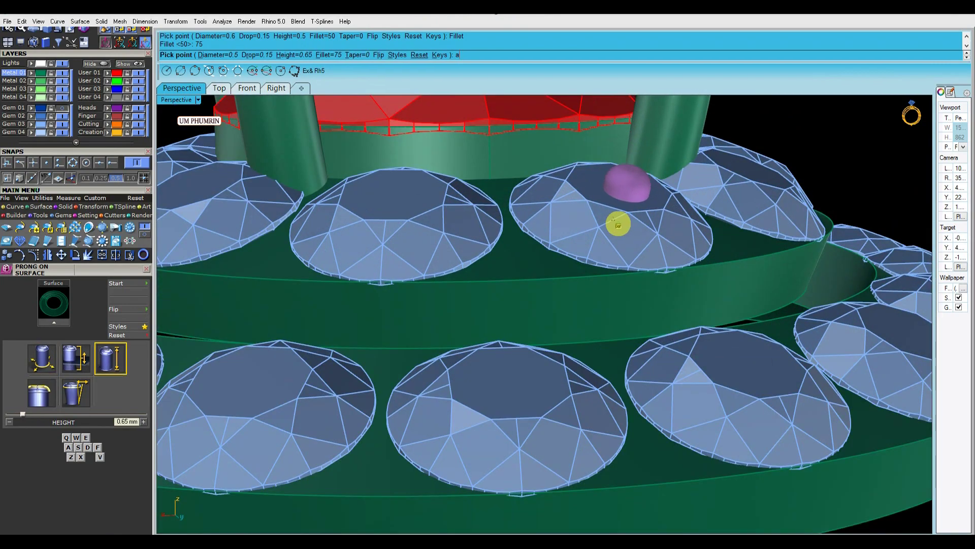
{"action": "key", "text": "Return"}
{"action": "scroll", "coordinate": [514, 285], "scroll_direction": "up", "scroll_amount": 5}
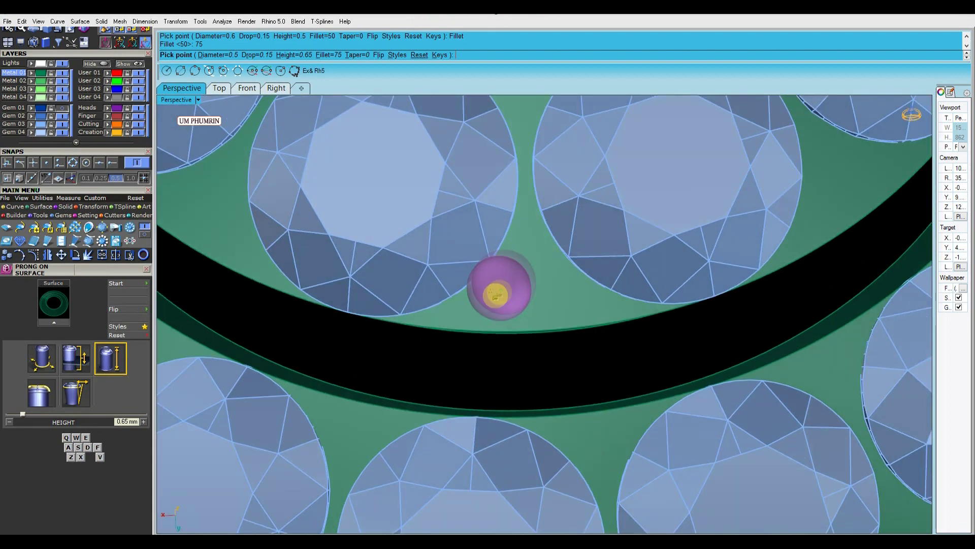
{"action": "scroll", "coordinate": [497, 293], "scroll_direction": "up", "scroll_amount": 1}
{"action": "type", "text": "e"}
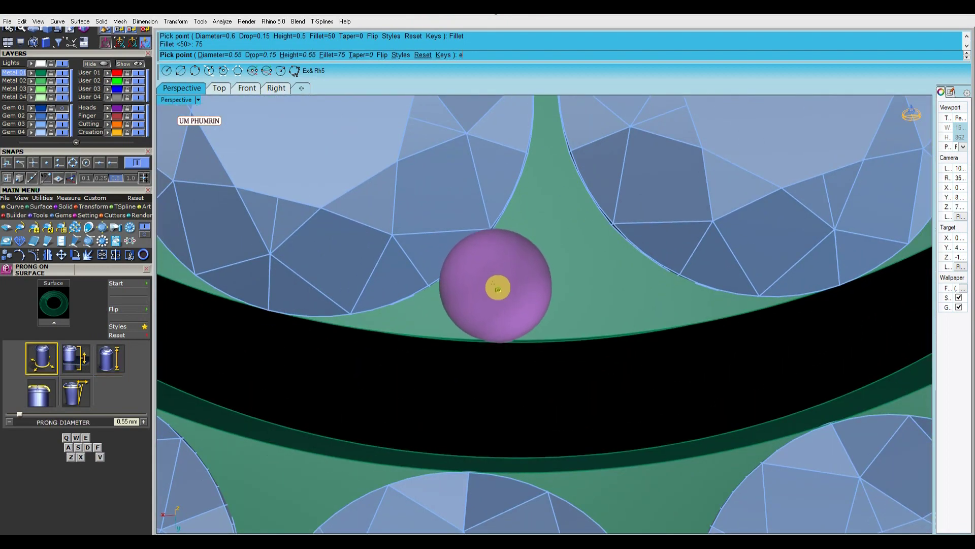
{"action": "left_click", "coordinate": [497, 287]}
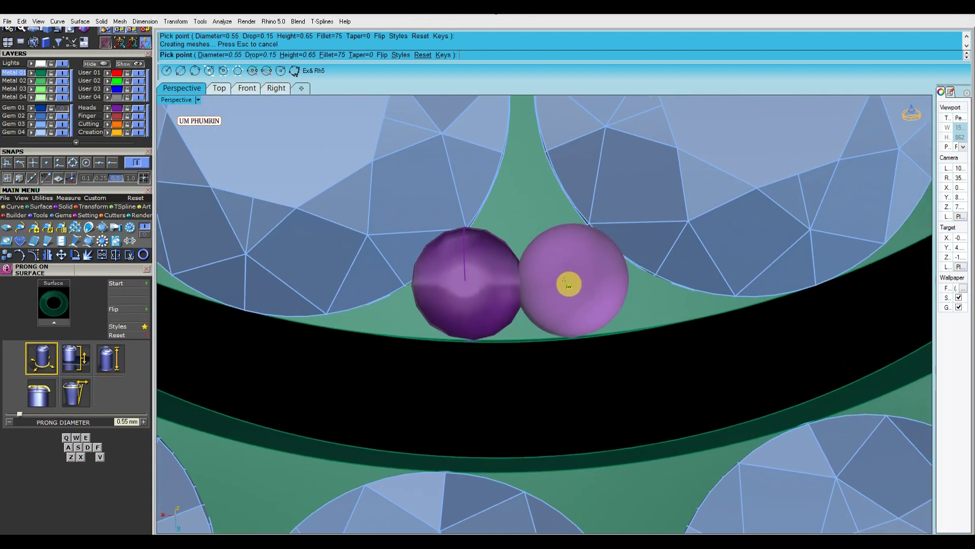
{"action": "key", "text": "Escape"}
{"action": "key", "text": "Return"}
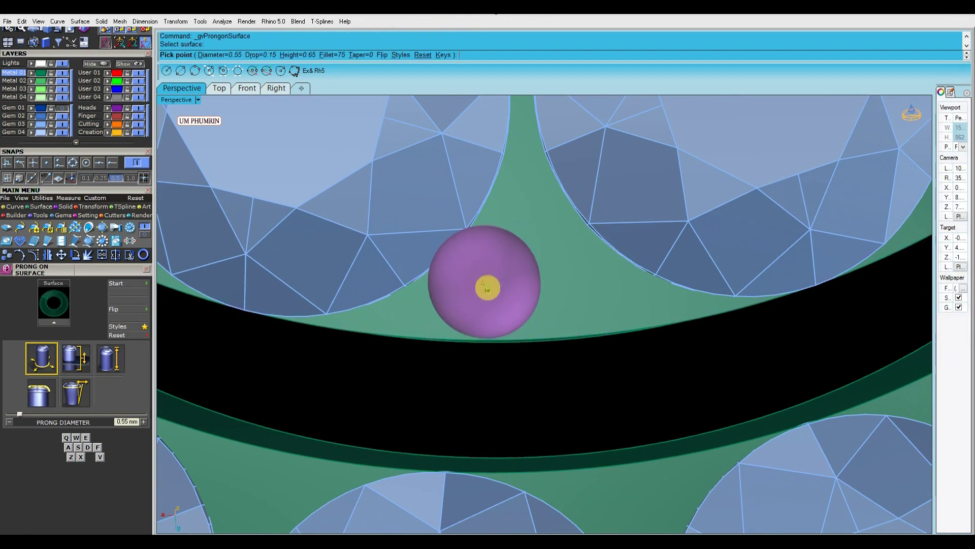
- Place two adjacent prongs in the outer gap and one in the inner gap between two neighbouring halo diamonds
{"action": "left_click", "coordinate": [481, 287]}
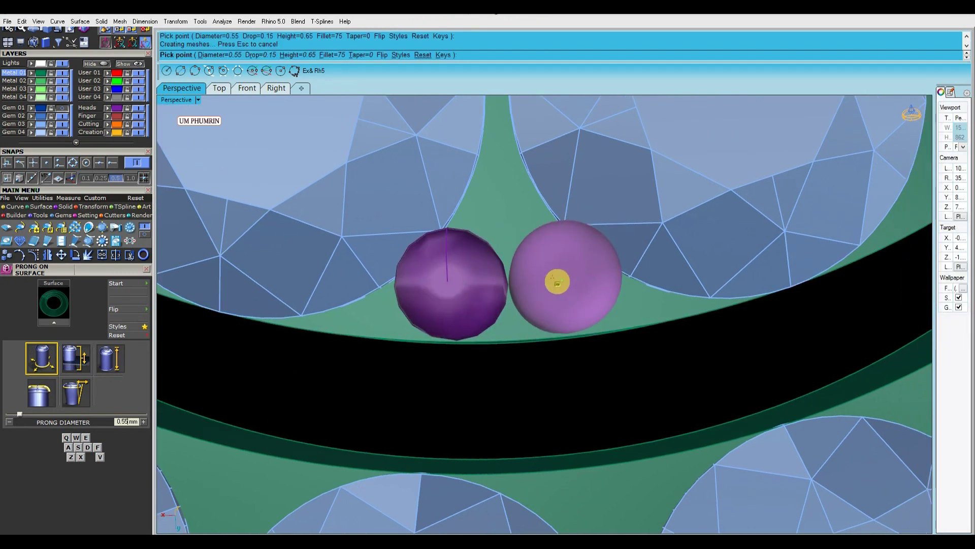
{"action": "left_click", "coordinate": [556, 285]}
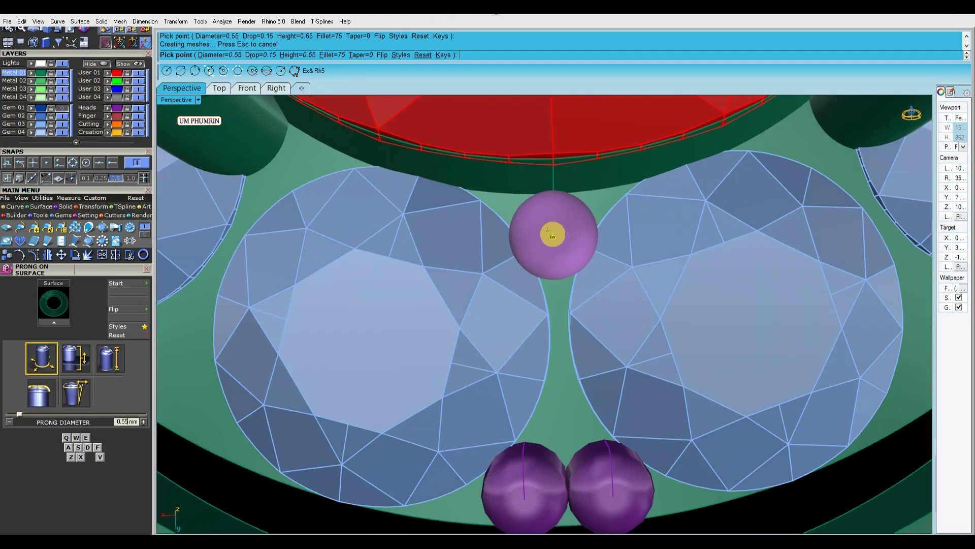
{"action": "left_click", "coordinate": [554, 235]}
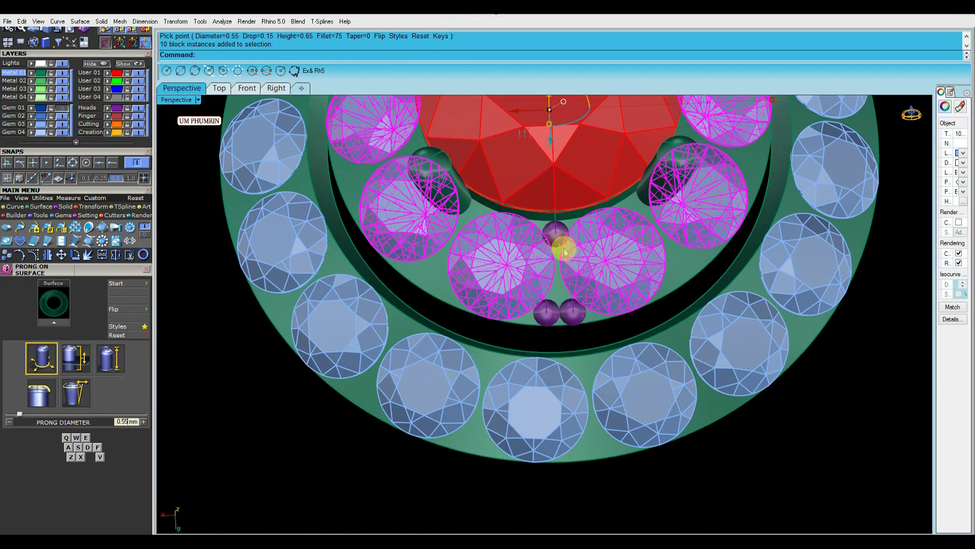
- Polar-array the three halo prongs around the origin with 10 items over 360 degrees
{"action": "left_click", "coordinate": [568, 313], "text": "shift"}
{"action": "scroll", "coordinate": [594, 289], "scroll_direction": "down", "scroll_amount": 2}
{"action": "right_click_drag", "start_coordinate": [601, 303], "coordinate": [603, 335], "text": "shift"}
{"action": "type", "text": "4"}
{"action": "key", "text": "Return"}
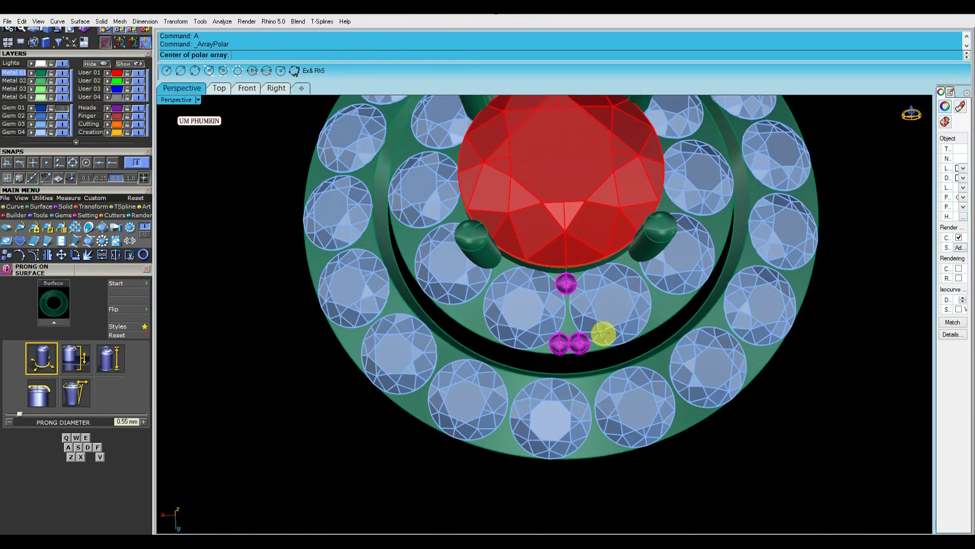
{"action": "type", "text": "0"}
{"action": "key", "text": "Return"}
{"action": "type", "text": "10"}
{"action": "key", "text": "Return"}
{"action": "key", "text": "Return"}
{"action": "key", "text": "Return"}
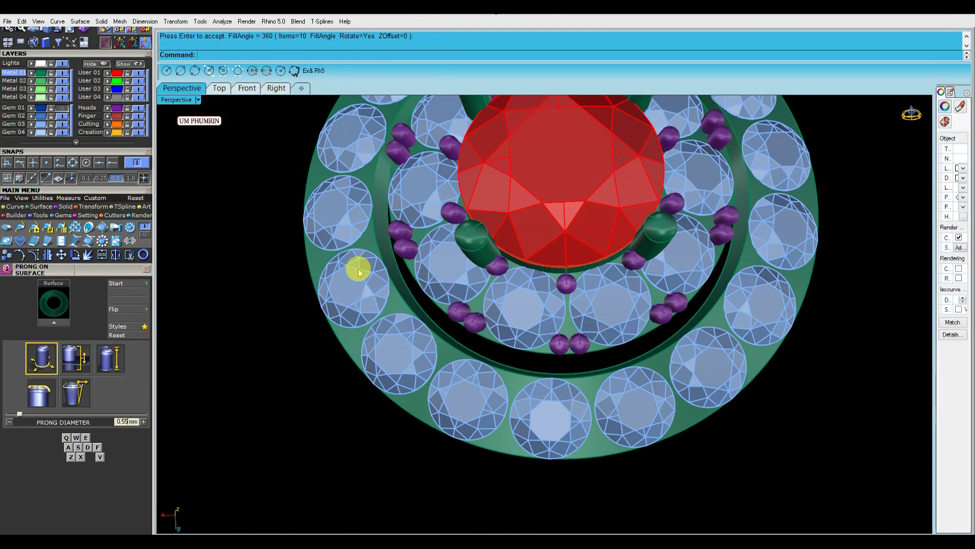
- Group all the halo prongs on the green metal layer and turn off their isocurves
{"action": "left_click", "coordinate": [118, 110]}
{"action": "right_click_drag", "start_coordinate": [577, 305], "coordinate": [561, 281]}
{"action": "scroll", "coordinate": [582, 229], "scroll_direction": "down", "scroll_amount": 4}
{"action": "type", "text": "g"}
{"action": "key", "text": "Return"}
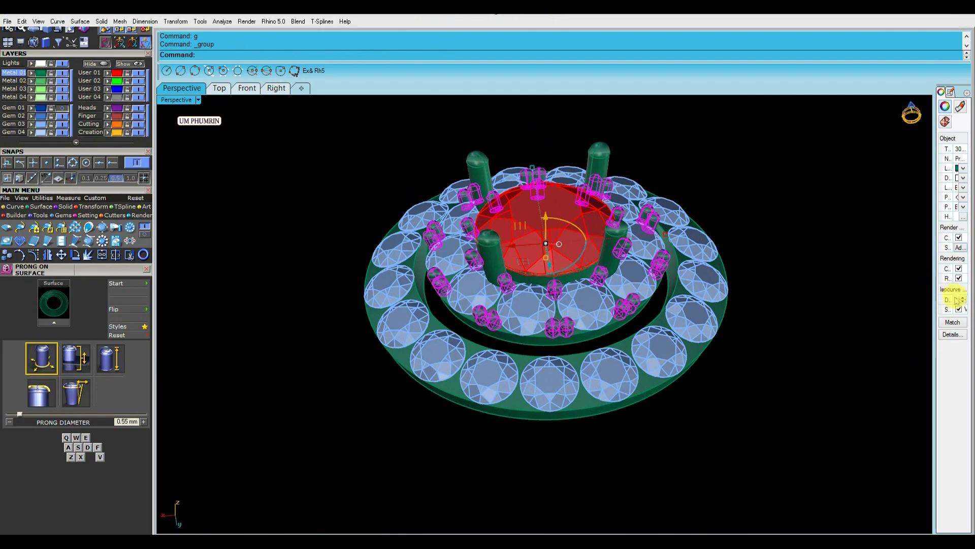
{"action": "left_click", "coordinate": [958, 309]}
{"action": "left_click", "coordinate": [788, 208]}
- Place two adjacent 0.55 mm surface prongs at the outer edge between two neighbouring outer-row diamonds
{"action": "right_click_drag", "start_coordinate": [666, 290], "coordinate": [714, 349]}
{"action": "key", "text": "Return"}
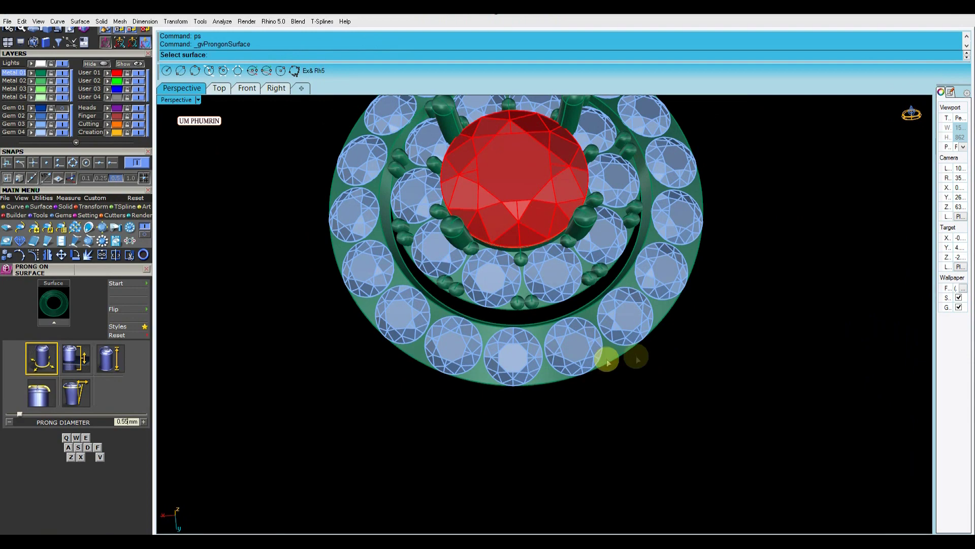
{"action": "scroll", "coordinate": [534, 363], "scroll_direction": "up", "scroll_amount": 6}
{"action": "scroll", "coordinate": [548, 336], "scroll_direction": "up", "scroll_amount": 5}
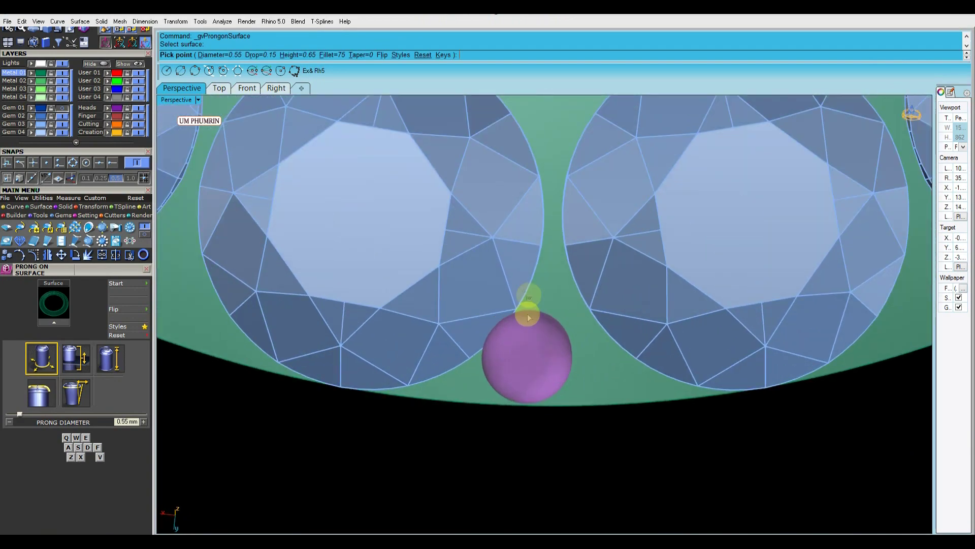
{"action": "scroll", "coordinate": [534, 287], "scroll_direction": "up", "scroll_amount": 1}
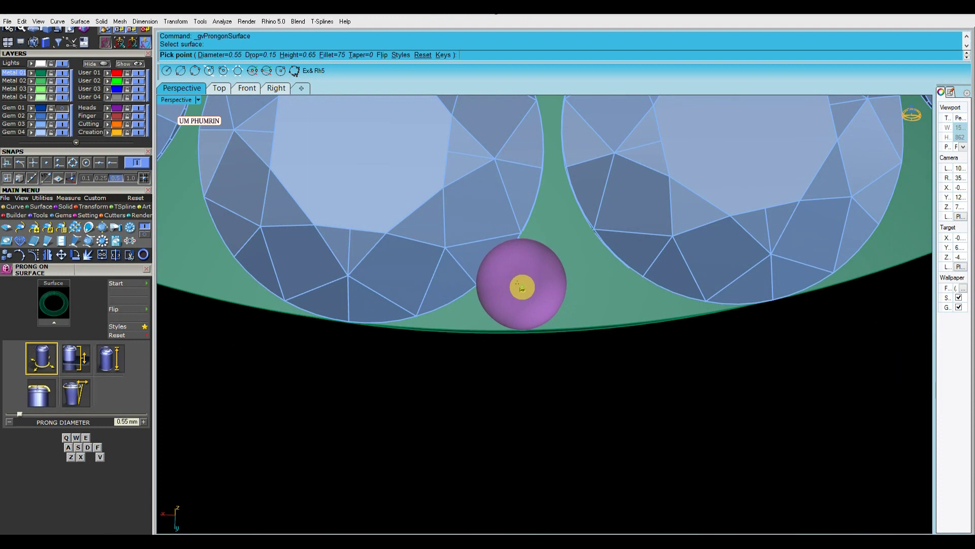
{"action": "left_click", "coordinate": [522, 288]}
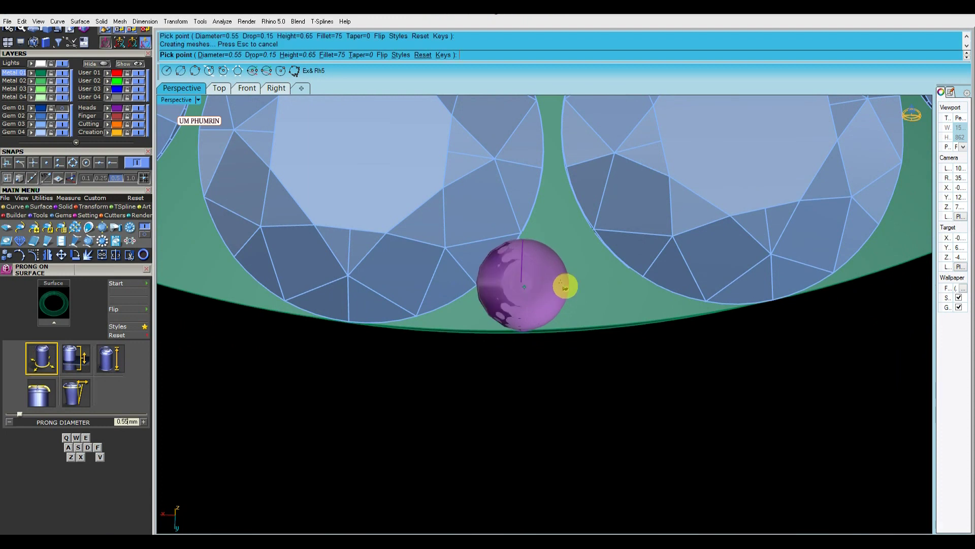
{"action": "right_click_drag", "start_coordinate": [579, 287], "coordinate": [570, 289]}
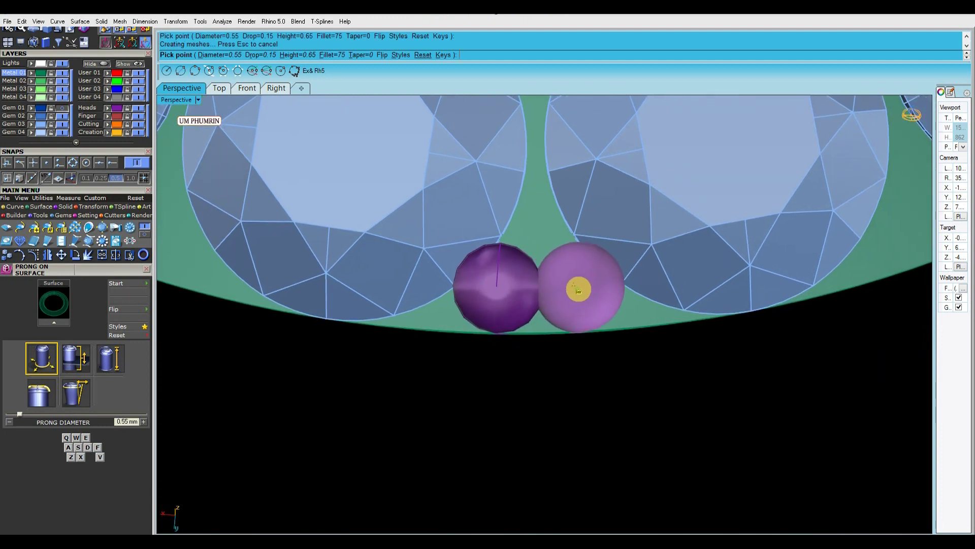
{"action": "left_click", "coordinate": [580, 290]}
- Place one surface prong of 0.6 mm diameter in the inner gap between the same two outer-row diamonds
{"action": "scroll", "coordinate": [589, 331], "scroll_direction": "down", "scroll_amount": 2}
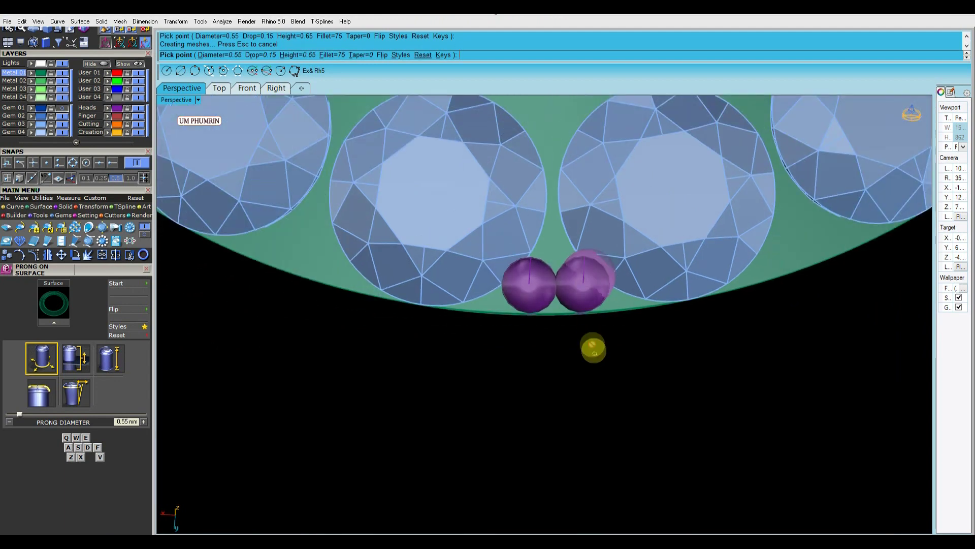
{"action": "right_click_drag", "start_coordinate": [593, 343], "coordinate": [558, 266]}
{"action": "scroll", "coordinate": [549, 253], "scroll_direction": "up", "scroll_amount": 3}
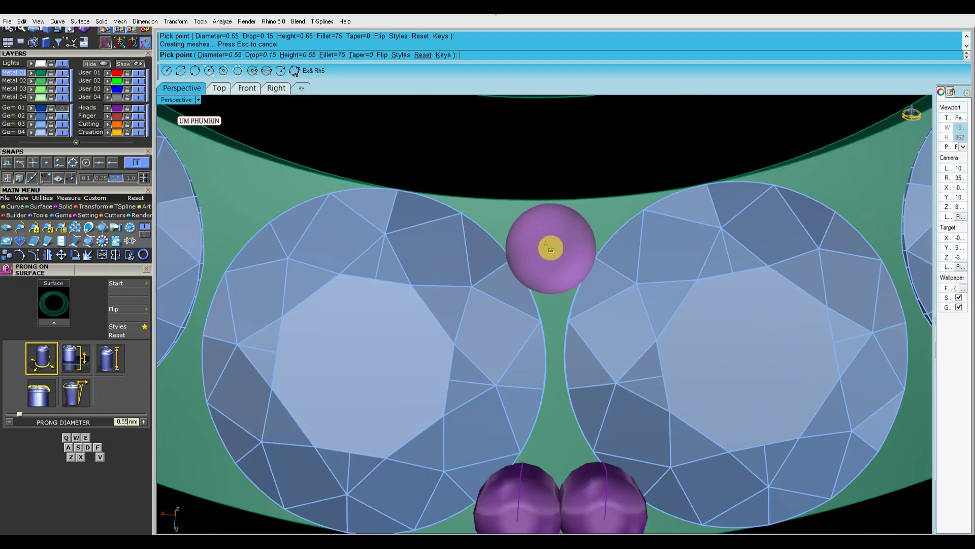
{"action": "scroll", "coordinate": [550, 249], "scroll_direction": "up", "scroll_amount": 3}
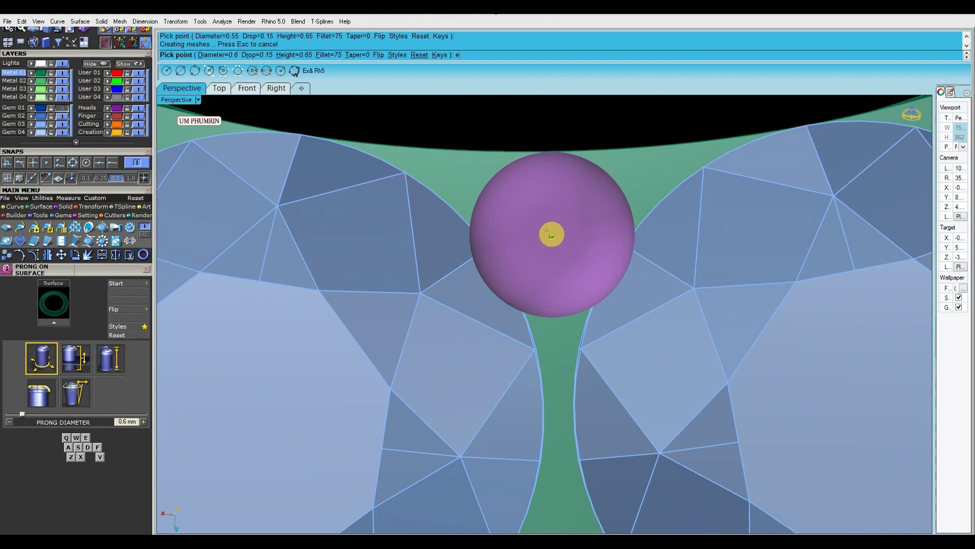
{"action": "left_click", "coordinate": [552, 235]}
{"action": "scroll", "coordinate": [552, 235], "scroll_direction": "down", "scroll_amount": 3}
{"action": "key", "text": "Return"}
- Polar-array the three outer-row prongs around the origin with 17 items over 360 degrees
{"action": "left_click", "coordinate": [565, 225]}
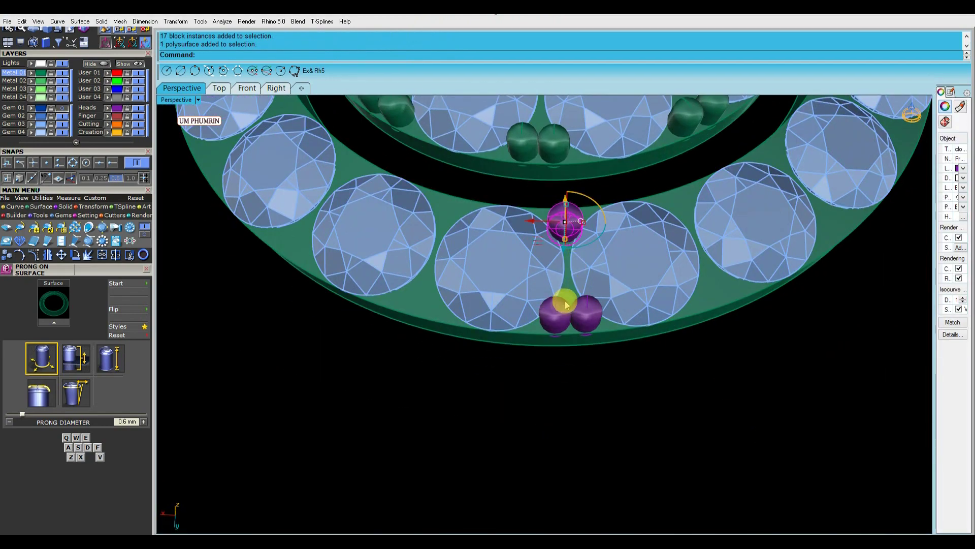
{"action": "left_click", "coordinate": [585, 313], "text": "shift"}
{"action": "scroll", "coordinate": [615, 308], "scroll_direction": "down", "scroll_amount": 3}
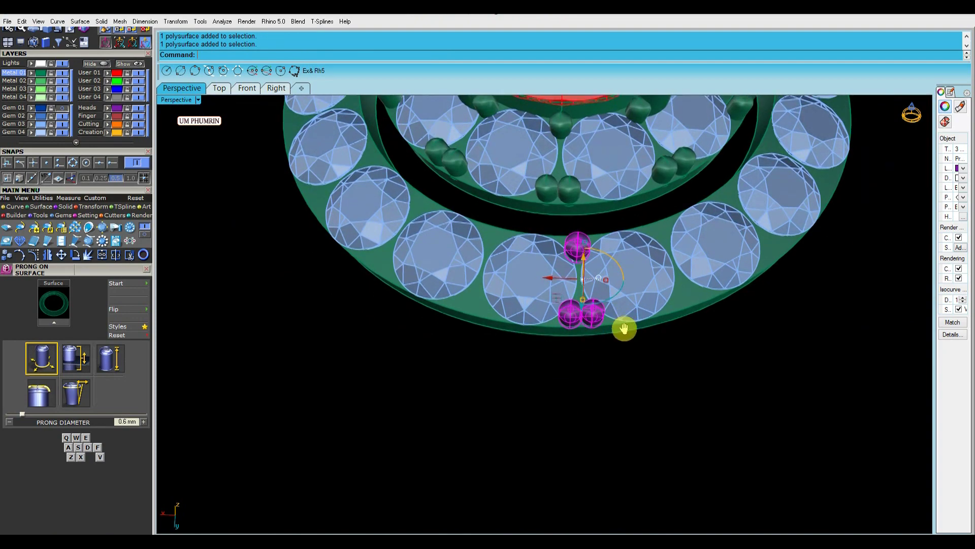
{"action": "type", "text": "4"}
{"action": "key", "text": "Return"}
{"action": "type", "text": "0"}
{"action": "key", "text": "Return"}
{"action": "type", "text": "17"}
{"action": "key", "text": "Return"}
{"action": "key", "text": "Return"}
{"action": "key", "text": "Return"}
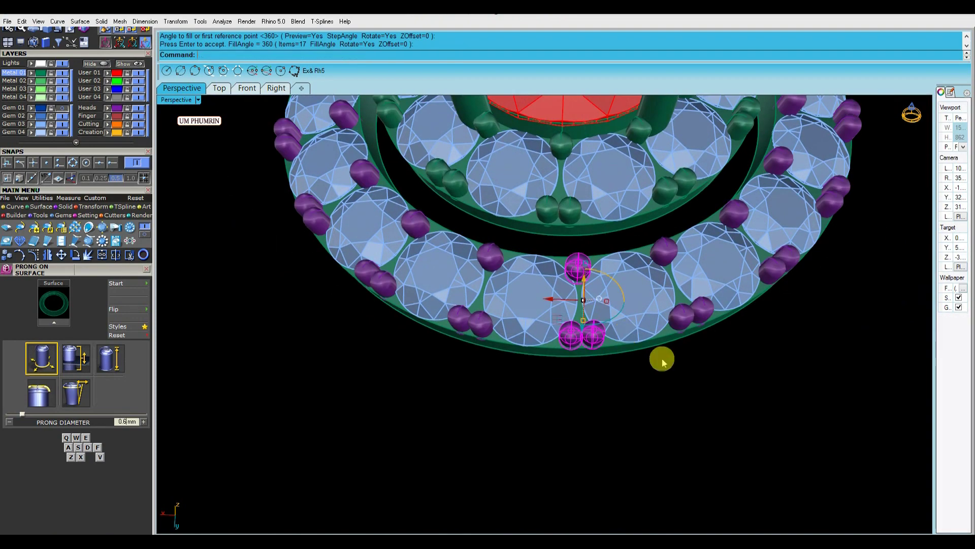
- Group all the outer-row prongs on the green metal layer and turn off their isocurves
{"action": "left_click", "coordinate": [696, 358]}
{"action": "scroll", "coordinate": [699, 357], "scroll_direction": "down", "scroll_amount": 4}
{"action": "right_click_drag", "start_coordinate": [699, 357], "coordinate": [579, 228]}
{"action": "key", "text": "Return"}
{"action": "type", "text": "g"}
{"action": "key", "text": "Return"}
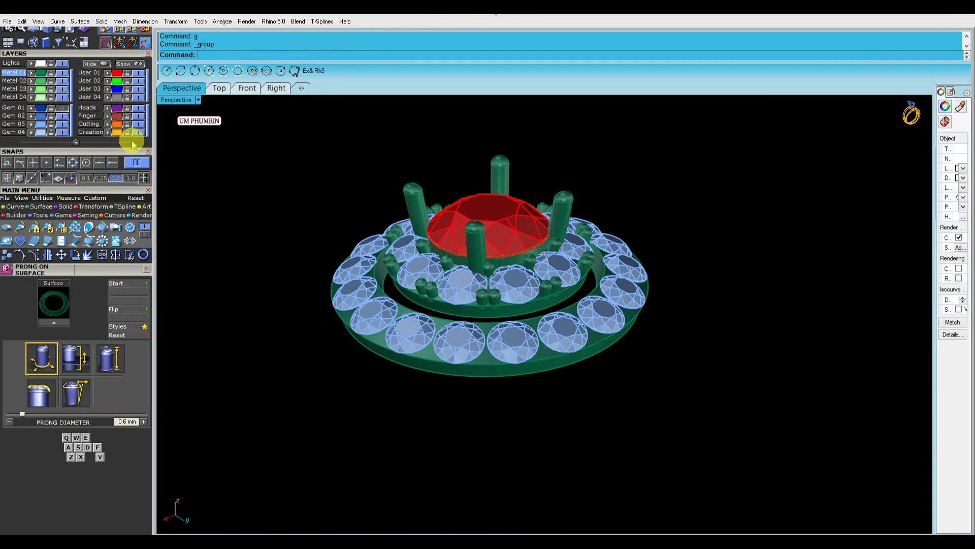
{"action": "left_click", "coordinate": [33, 75]}
{"action": "left_click", "coordinate": [269, 154]}
{"action": "right_click_drag", "start_coordinate": [467, 196], "coordinate": [480, 264]}
{"action": "key", "text": "ctrl+a"}
{"action": "left_click", "coordinate": [958, 308]}
{"action": "left_click", "coordinate": [868, 280]}
- Draw a short vertical line in the Top view, in the empty space above the setting
{"action": "left_click", "coordinate": [219, 88]}
{"action": "scroll", "coordinate": [518, 283], "scroll_direction": "down", "scroll_amount": 5}
{"action": "right_click_drag", "start_coordinate": [518, 283], "coordinate": [551, 358]}
{"action": "type", "text": "l"}
{"action": "key", "text": "Return"}
{"action": "left_click", "coordinate": [467, 238]}
{"action": "scroll", "coordinate": [462, 243], "scroll_direction": "up", "scroll_amount": 5}
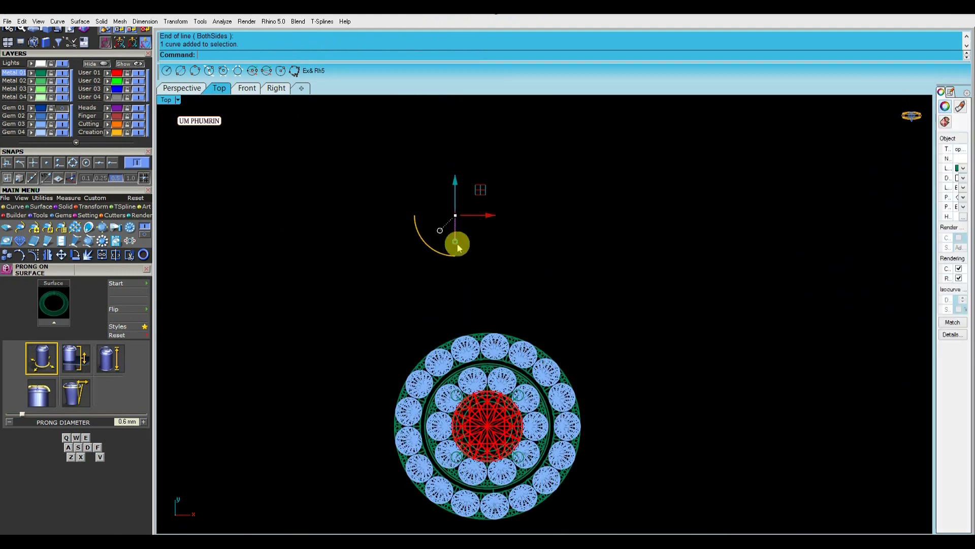
- Offset the line 0.7 mm to the right and create one tween curve midway between the two lines
{"action": "scroll", "coordinate": [458, 228], "scroll_direction": "up", "scroll_amount": 3}
{"action": "type", "text": "ff"}
{"action": "key", "text": "Return"}
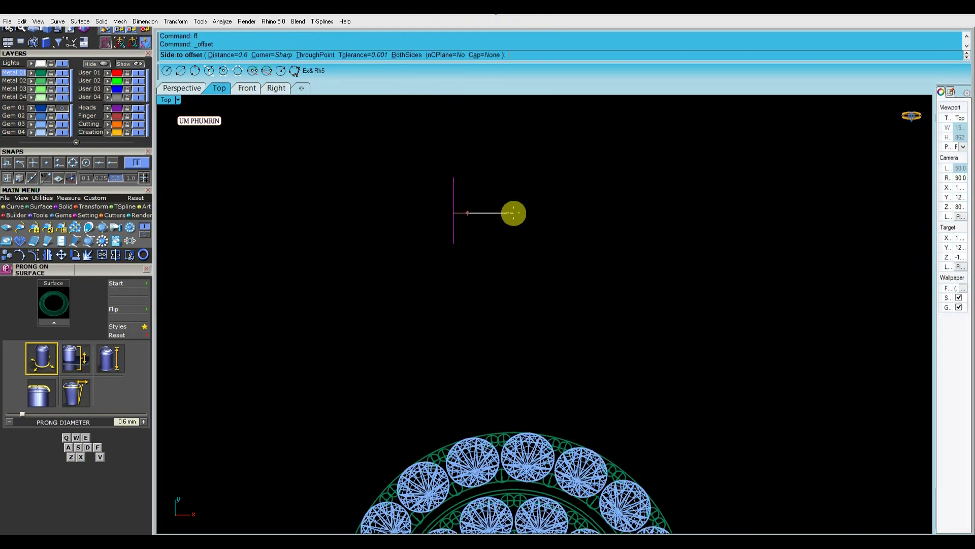
{"action": "left_click", "coordinate": [515, 213]}
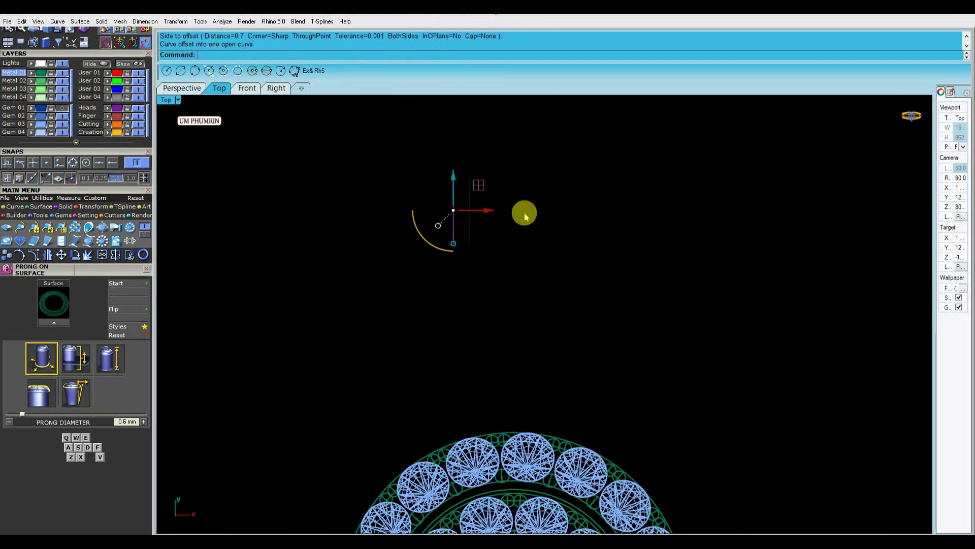
{"action": "scroll", "coordinate": [453, 200], "scroll_direction": "up", "scroll_amount": 3}
{"action": "key", "text": "Return"}
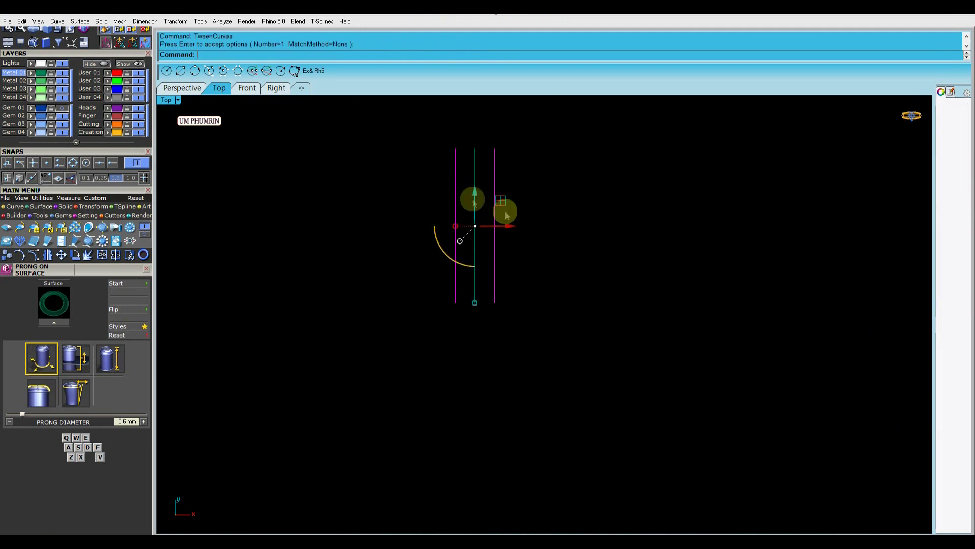
- Raise the middle line and loft the lines in the Tight style into an arched surface and a flat base
{"action": "left_click", "coordinate": [181, 86]}
{"action": "type", "text": "zs"}
{"action": "key", "text": "Return"}
{"action": "right_click_drag", "start_coordinate": [586, 288], "coordinate": [585, 167]}
{"action": "left_click", "coordinate": [543, 285]}
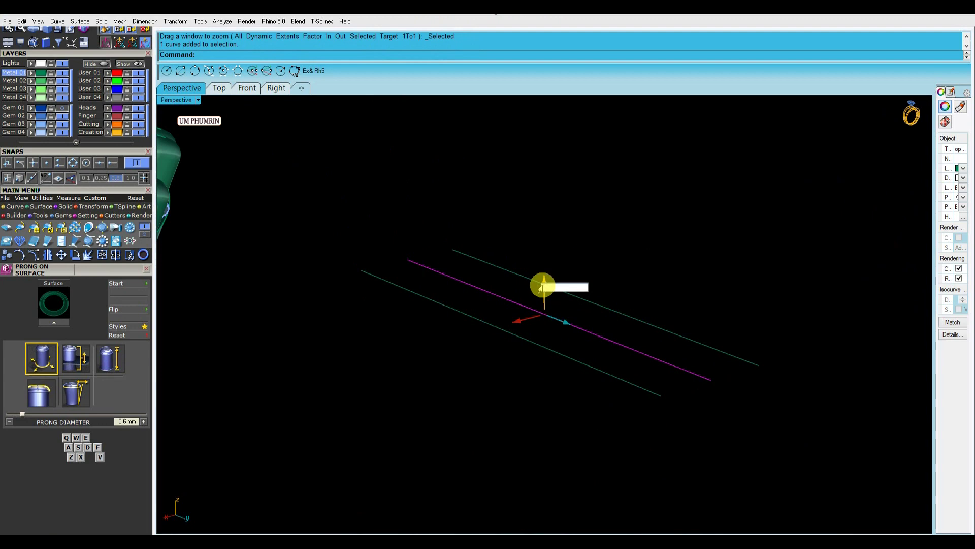
{"action": "type", "text": "2"}
{"action": "key", "text": "Return"}
{"action": "left_click", "coordinate": [577, 355]}
{"action": "key", "text": "Return"}
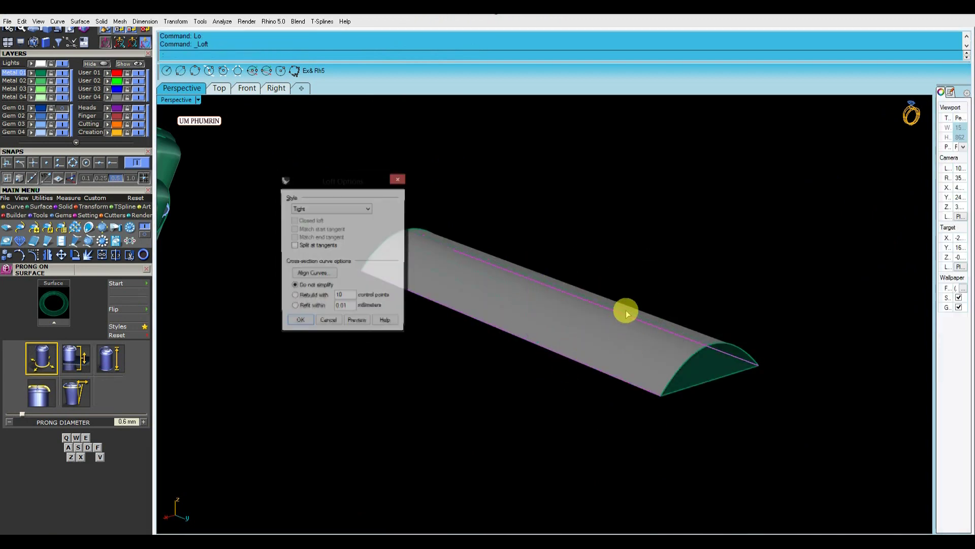
- Delete the construction lines and move the flat base surface down below the arch
{"action": "left_click_drag", "start_coordinate": [716, 404], "coordinate": [677, 362]}
{"action": "key", "text": "Delete"}
{"action": "left_click", "coordinate": [671, 342]}
{"action": "left_click", "coordinate": [543, 281]}
{"action": "key", "text": "Return"}
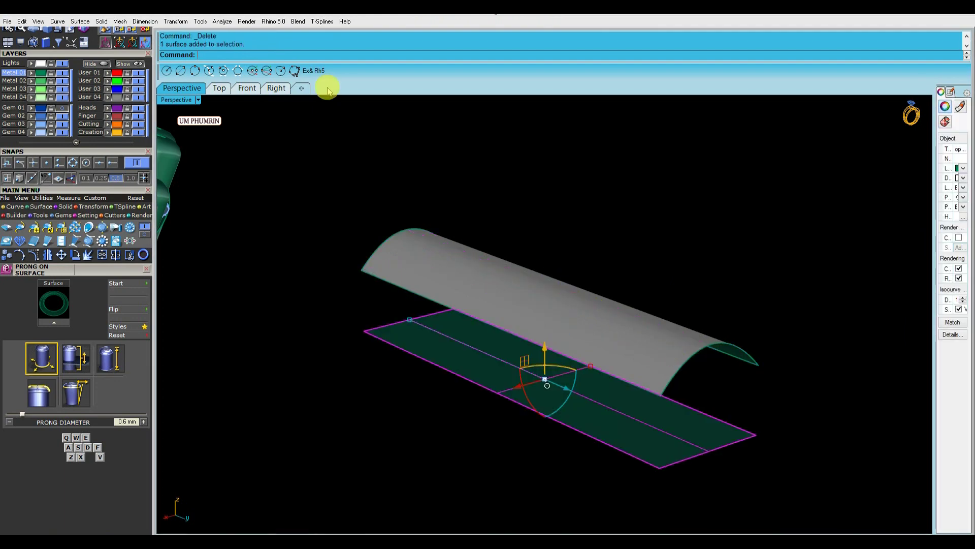
- Duplicate the borders of the arched and flat surfaces and draw a line connecting their corners at one end
{"action": "key", "text": "ctrl+a"}
{"action": "right_click_drag", "start_coordinate": [512, 339], "coordinate": [517, 318]}
{"action": "type", "text": "l"}
{"action": "key", "text": "Return"}
{"action": "left_click", "coordinate": [113, 162]}
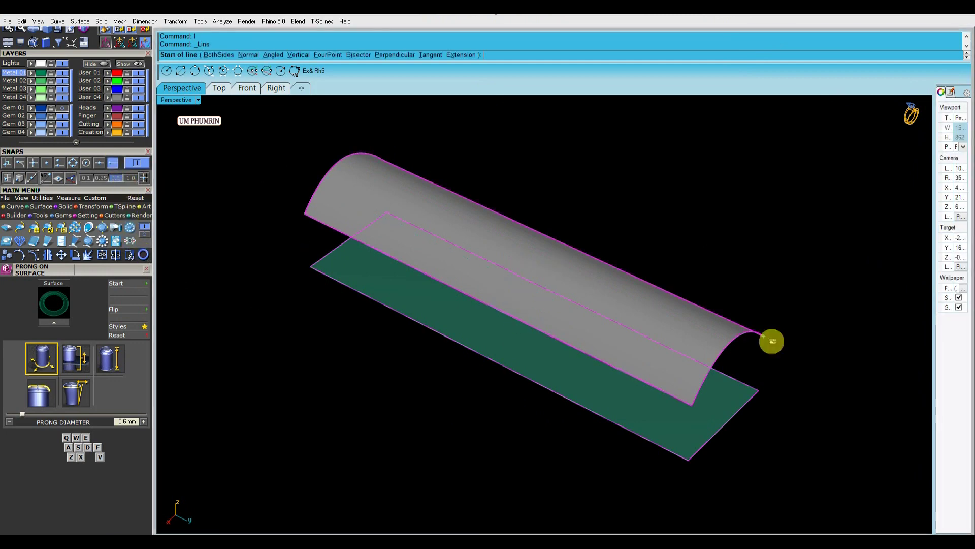
{"action": "scroll", "coordinate": [767, 340], "scroll_direction": "up", "scroll_amount": 4}
{"action": "left_click", "coordinate": [756, 338]}
{"action": "left_click", "coordinate": [755, 421]}
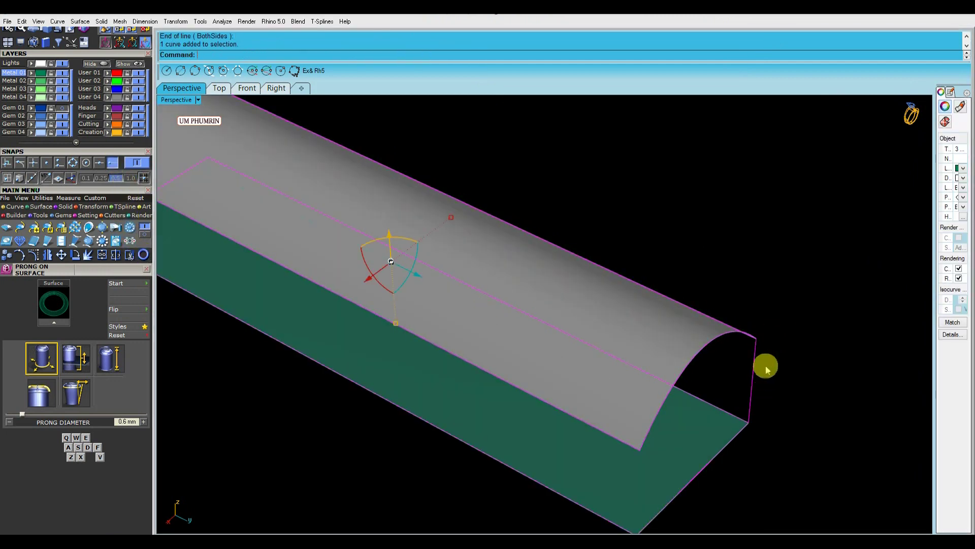
- Build the side walls between the two borders, delete the curves and join all surfaces into a closed bar
{"action": "scroll", "coordinate": [762, 370], "scroll_direction": "down", "scroll_amount": 4}
{"action": "key", "text": "Delete"}
{"action": "key", "text": "ctrl+a"}
{"action": "type", "text": "j"}
{"action": "key", "text": "Return"}
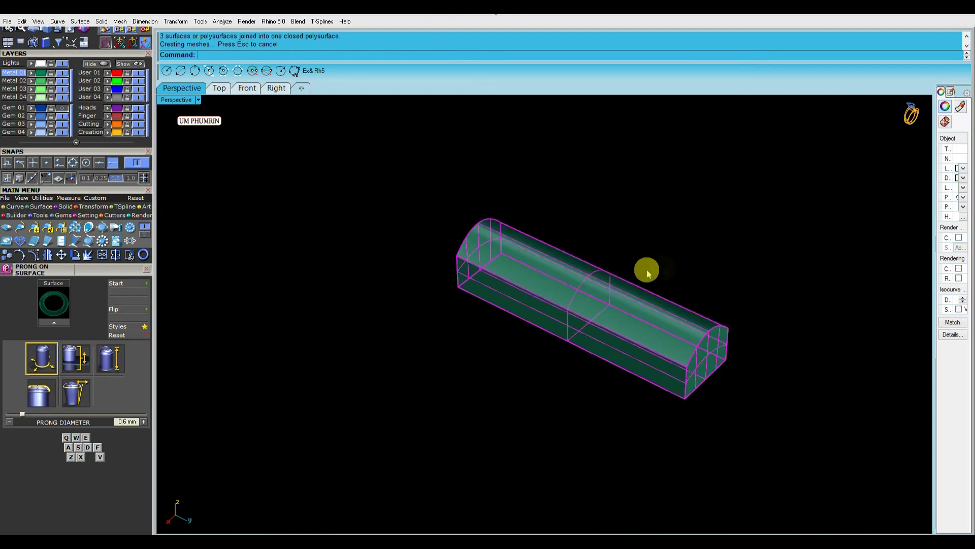
- Turn off the bar's isocurves and fillet its long bottom edges
{"action": "left_click", "coordinate": [676, 268]}
{"action": "left_click", "coordinate": [599, 362]}
{"action": "right_click", "coordinate": [599, 375]}
{"action": "key", "text": "ctrl+z"}
{"action": "right_click_drag", "start_coordinate": [599, 374], "coordinate": [665, 415]}
{"action": "type", "text": "fe"}
{"action": "key", "text": "Return"}
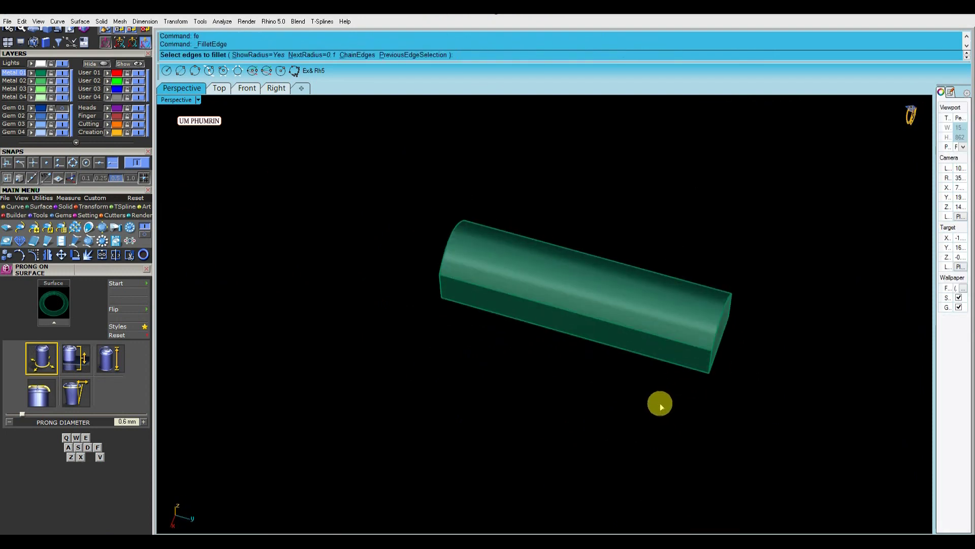
{"action": "left_click", "coordinate": [589, 340]}
{"action": "right_click", "coordinate": [591, 211]}
{"action": "right_click_drag", "start_coordinate": [593, 211], "coordinate": [605, 327]}
- Center the bar at the construction-plane origin on the X, Y and Z axes
{"action": "left_click", "coordinate": [605, 326]}
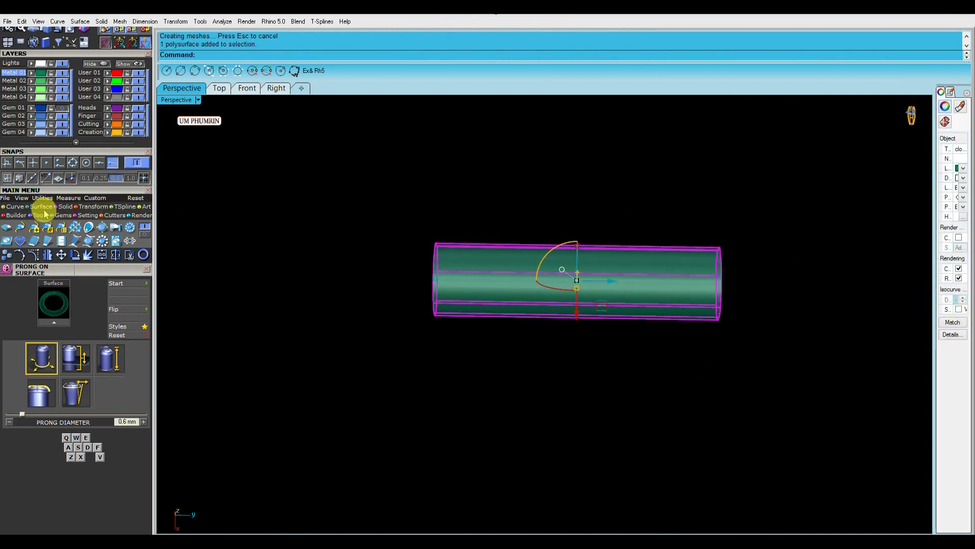
{"action": "left_click", "coordinate": [45, 190]}
{"action": "left_click", "coordinate": [122, 201]}
{"action": "left_click", "coordinate": [74, 191]}
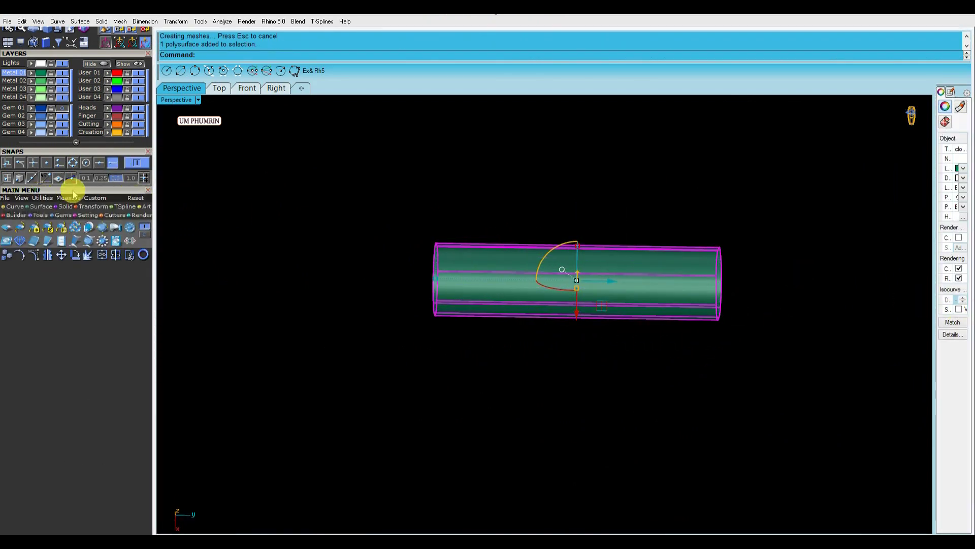
{"action": "left_click", "coordinate": [144, 227]}
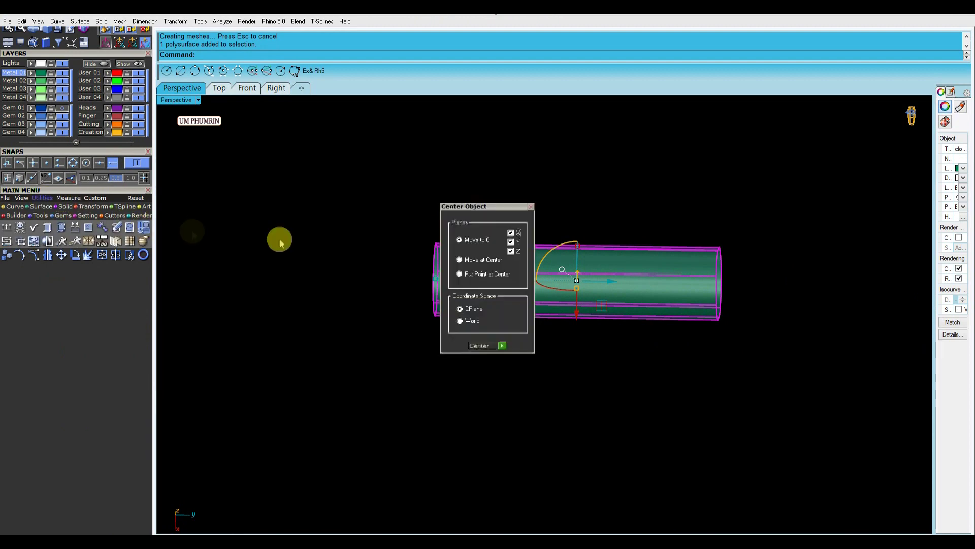
{"action": "left_click", "coordinate": [502, 346]}
- Move the bar in the Top view so it bridges the gap between the halo and the outer row, and shorten it
{"action": "left_click", "coordinate": [219, 88]}
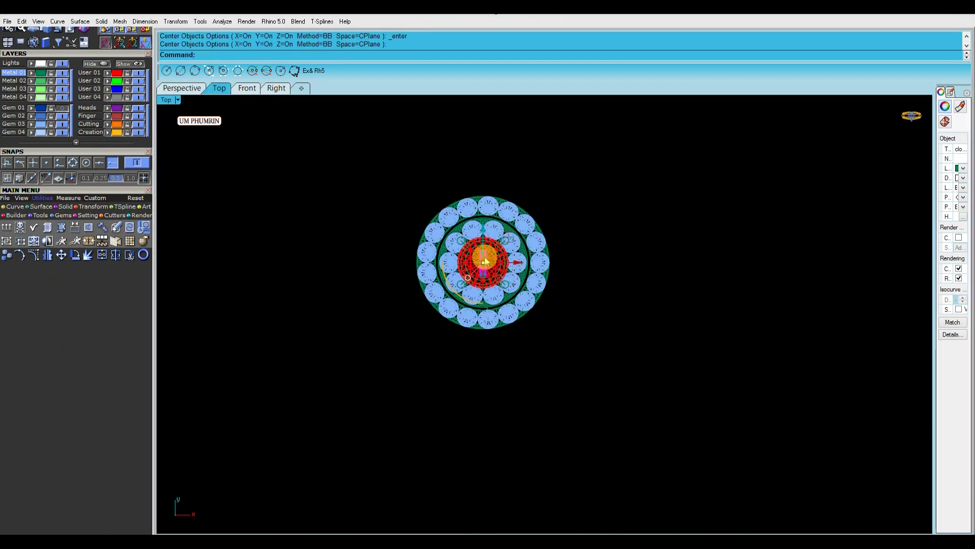
{"action": "scroll", "coordinate": [475, 256], "scroll_direction": "up", "scroll_amount": 3}
{"action": "mouse_move", "coordinate": [469, 168]}
{"action": "left_mouse_down"}
{"action": "mouse_move", "coordinate": [482, 188]}
{"action": "mouse_move", "coordinate": [477, 283]}
{"action": "mouse_move", "coordinate": [477, 162]}
{"action": "left_mouse_up"}
{"action": "scroll", "coordinate": [483, 274], "scroll_direction": "up", "scroll_amount": 4}
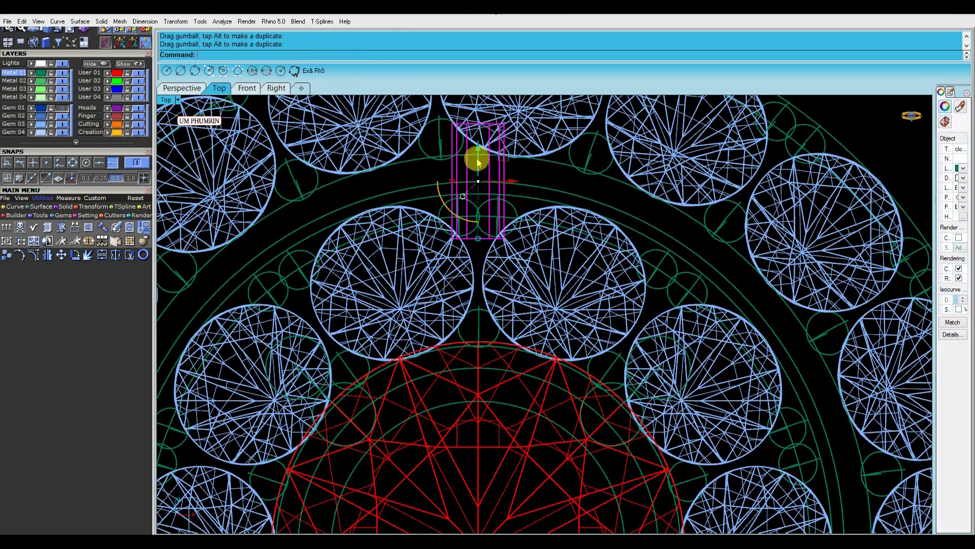
- Show the Right view as Ghosted, then lower and tilt the bar to follow the slope between the two rings
{"action": "left_click", "coordinate": [277, 88]}
{"action": "scroll", "coordinate": [594, 289], "scroll_direction": "up", "scroll_amount": 6}
{"action": "left_click", "coordinate": [176, 100]}
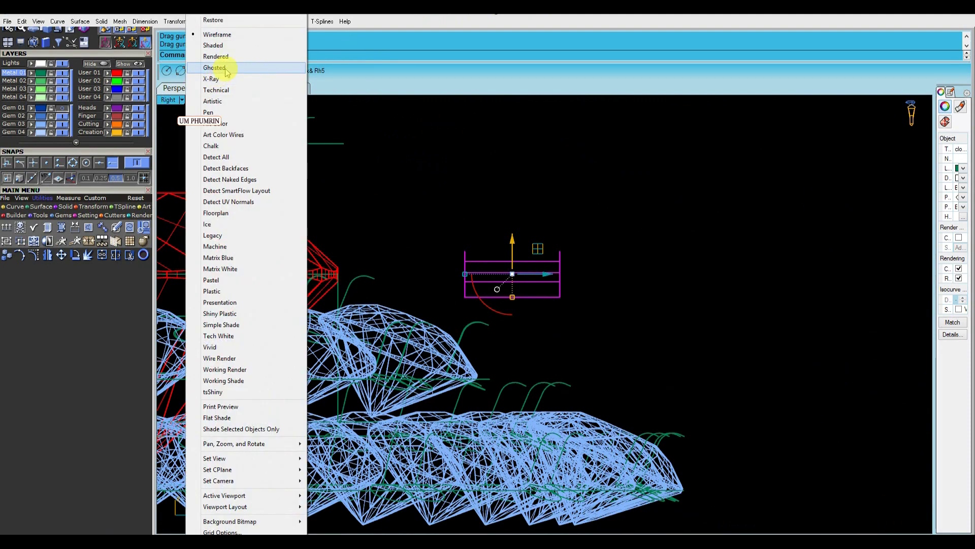
{"action": "left_click", "coordinate": [213, 68]}
{"action": "left_click_drag", "start_coordinate": [519, 324], "coordinate": [517, 361]}
{"action": "scroll", "coordinate": [502, 412], "scroll_direction": "up", "scroll_amount": 4}
{"action": "right_click_drag", "start_coordinate": [501, 412], "coordinate": [498, 320]}
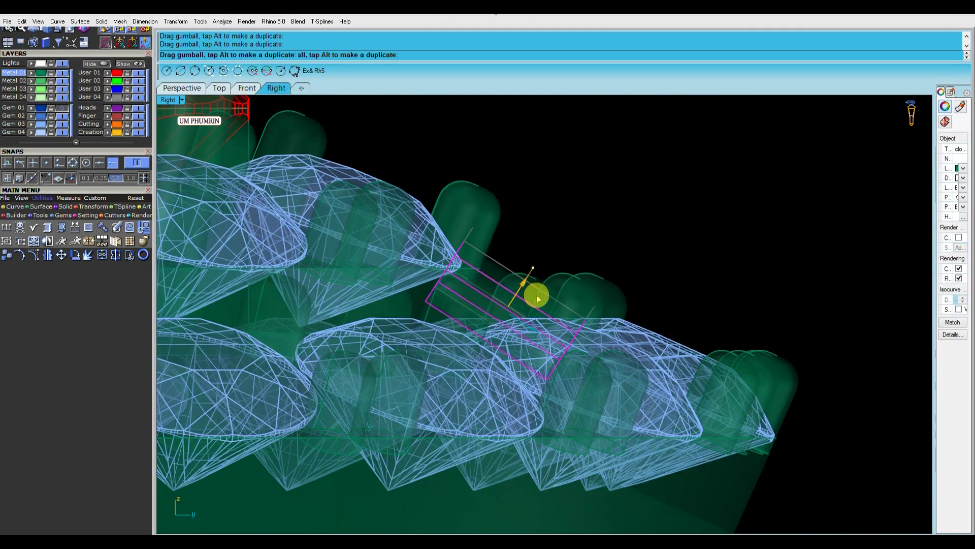
{"action": "left_click_drag", "start_coordinate": [538, 312], "coordinate": [556, 302]}
- Fine-tune the bar's position in the Perspective view so both ends meet the halo and outer rings
{"action": "left_click", "coordinate": [183, 89]}
{"action": "type", "text": "ZS"}
{"action": "key", "text": "Return"}
{"action": "scroll", "coordinate": [560, 303], "scroll_direction": "down", "scroll_amount": 8}
{"action": "right_click_drag", "start_coordinate": [605, 318], "coordinate": [501, 329]}
{"action": "scroll", "coordinate": [603, 330], "scroll_direction": "up", "scroll_amount": 5}
{"action": "mouse_move", "coordinate": [607, 294]}
{"action": "right_mouse_down"}
{"action": "mouse_move", "coordinate": [568, 377]}
{"action": "mouse_move", "coordinate": [607, 301]}
{"action": "right_mouse_up"}
{"action": "right_click_drag", "start_coordinate": [551, 312], "coordinate": [591, 282]}
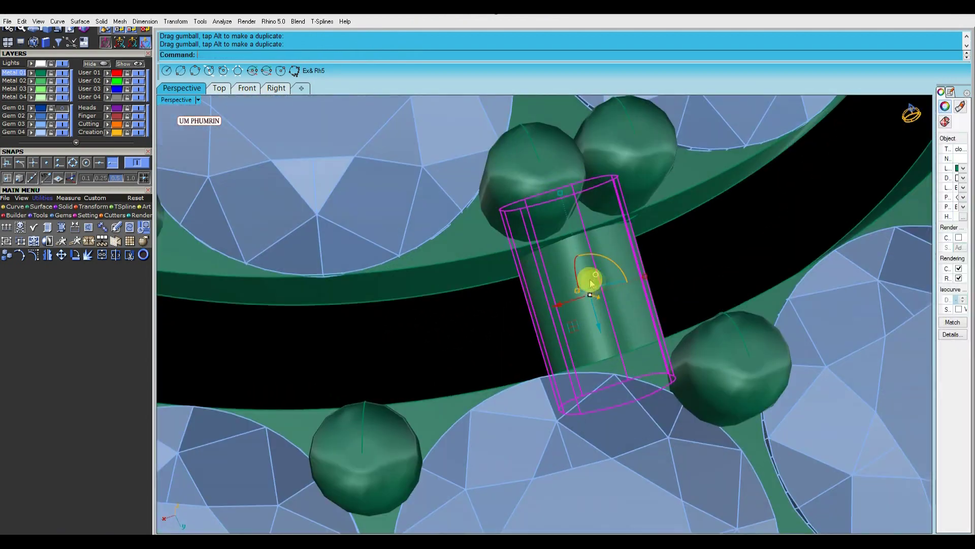
{"action": "left_click_drag", "start_coordinate": [601, 327], "coordinate": [601, 330]}
- Polar-array the connecting bar around the origin to link the halo ring to the outer ring
{"action": "left_click", "coordinate": [699, 259]}
{"action": "scroll", "coordinate": [648, 257], "scroll_direction": "down", "scroll_amount": 7}
{"action": "left_click", "coordinate": [625, 274]}
{"action": "scroll", "coordinate": [626, 275], "scroll_direction": "down", "scroll_amount": 7}
{"action": "right_click_drag", "start_coordinate": [630, 273], "coordinate": [783, 196]}
{"action": "type", "text": "a"}
{"action": "key", "text": "Return"}
{"action": "type", "text": "0"}
{"action": "key", "text": "Return"}
{"action": "key", "text": "Return"}
{"action": "key", "text": "Return"}
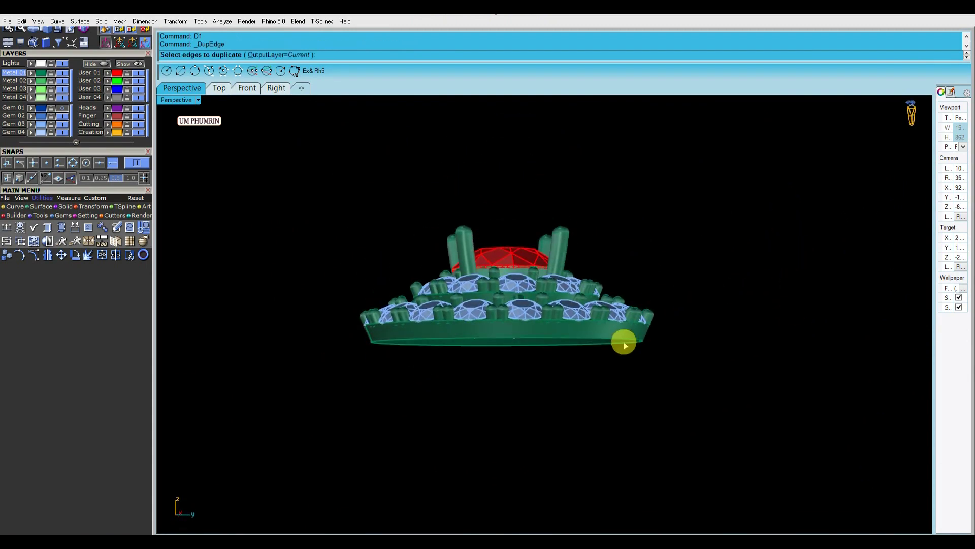
- Duplicate the outer ring's lower outside edge and move the curve down 0.7 mm
{"action": "left_click", "coordinate": [507, 308]}
{"action": "type", "text": "-.7"}
{"action": "key", "text": "Return"}
- Offset the lowered edge curve 0.8 mm inward
{"action": "right_click_drag", "start_coordinate": [552, 329], "coordinate": [577, 360]}
{"action": "type", "text": "ff"}
{"action": "key", "text": "Return"}
{"action": "scroll", "coordinate": [526, 349], "scroll_direction": "up", "scroll_amount": 4}
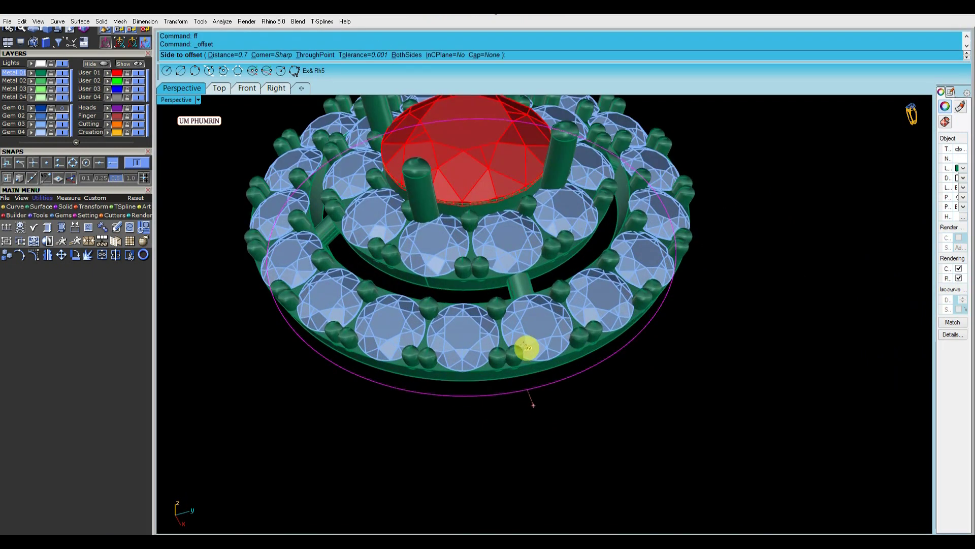
{"action": "scroll", "coordinate": [525, 338], "scroll_direction": "up", "scroll_amount": 2}
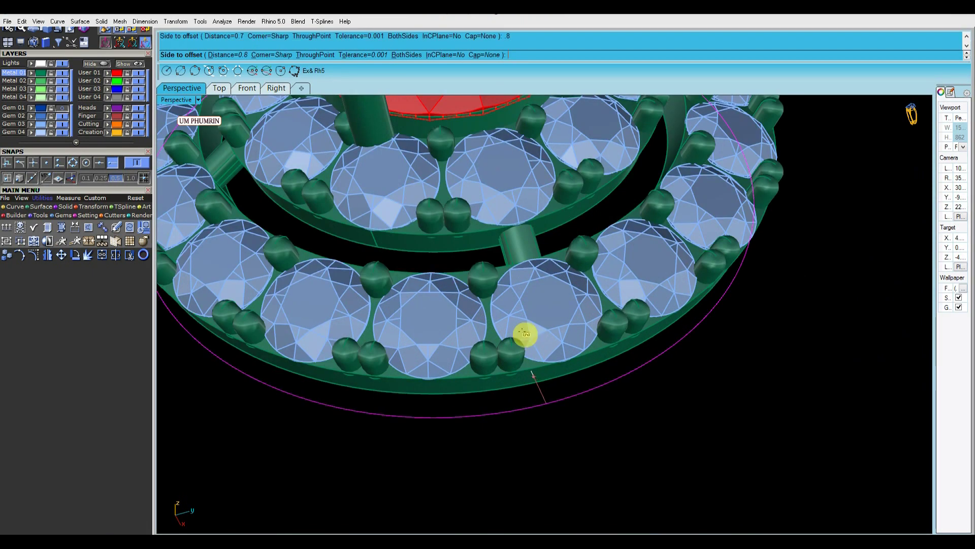
{"action": "right_click_drag", "start_coordinate": [526, 338], "coordinate": [544, 355]}
{"action": "scroll", "coordinate": [544, 355], "scroll_direction": "up", "scroll_amount": 3}
{"action": "left_click", "coordinate": [544, 347]}
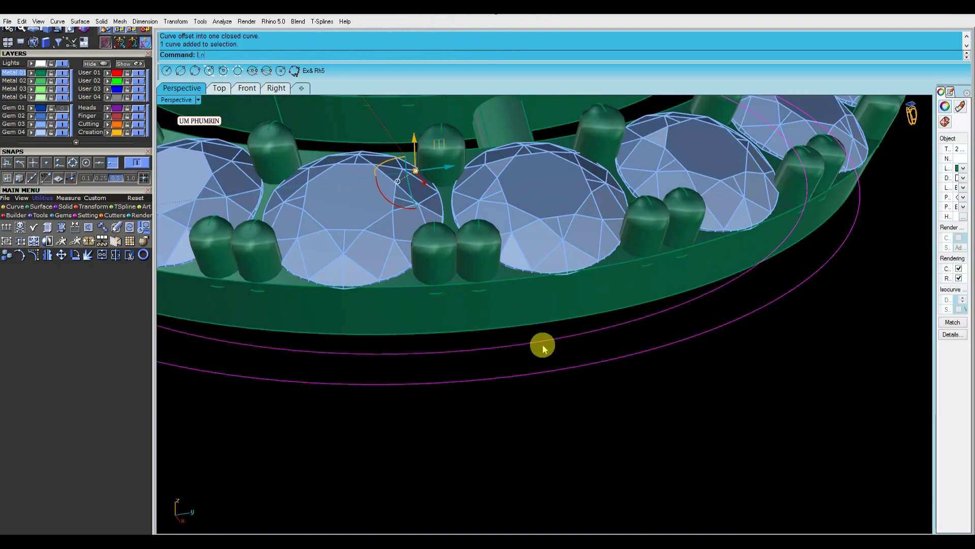
- Loft a flat ring surface between the lowered outer curve and its inward offset
{"action": "type", "text": "lo"}
{"action": "key", "text": "Return"}
{"action": "key", "text": "Return"}
{"action": "key", "text": "Return"}
{"action": "scroll", "coordinate": [558, 351], "scroll_direction": "down", "scroll_amount": 4}
{"action": "scroll", "coordinate": [567, 345], "scroll_direction": "down", "scroll_amount": 1}
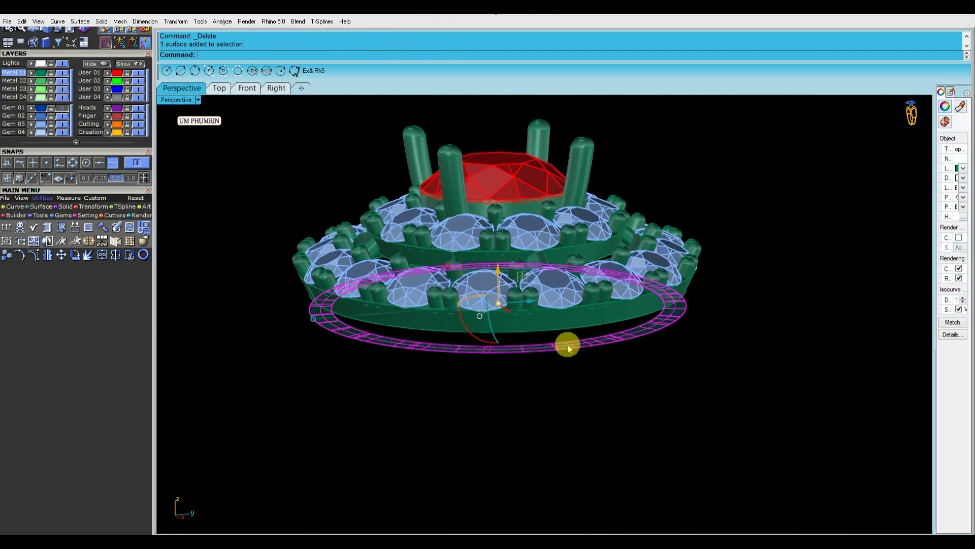
- Try a flipped solid surface offset of 0.9 mm on the lofted ring, and undo both the offset and the loft
{"action": "left_click", "coordinate": [569, 349]}
{"action": "type", "text": "O3"}
{"action": "key", "text": "Return"}
{"action": "type", "text": "f"}
{"action": "key", "text": "Return"}
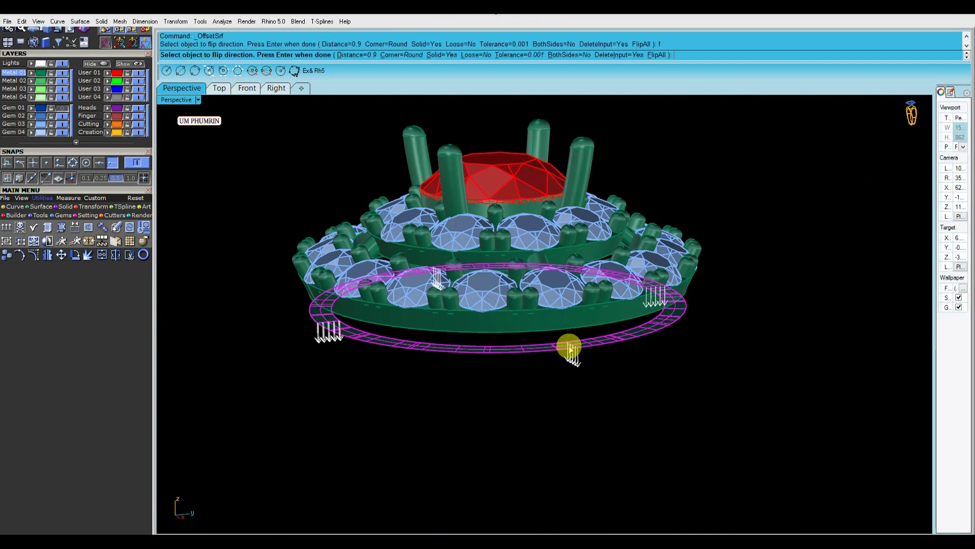
{"action": "key", "text": "Return"}
{"action": "left_click", "coordinate": [719, 407]}
{"action": "right_click_drag", "start_coordinate": [718, 407], "coordinate": [570, 360]}
{"action": "key", "text": "ctrl+z"}
{"action": "left_click", "coordinate": [634, 401]}
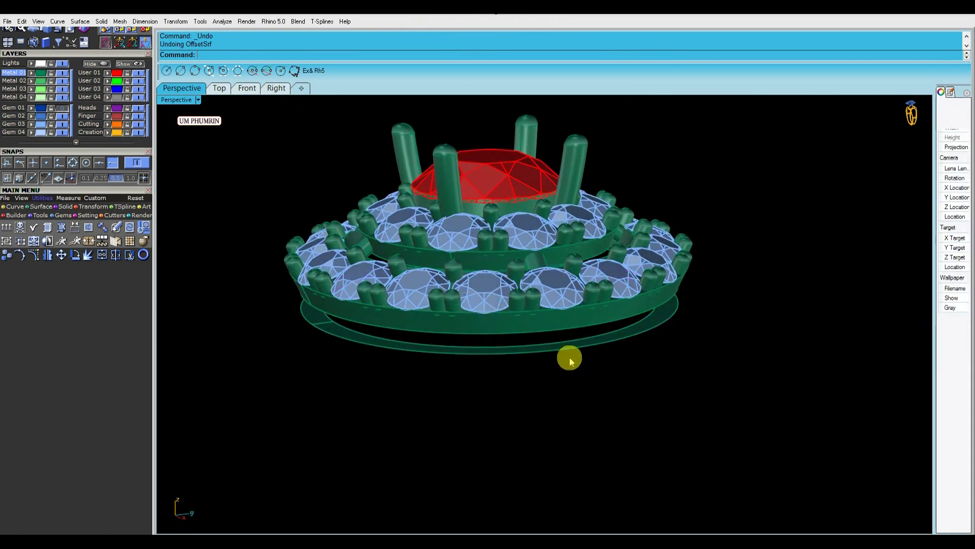
{"action": "key", "text": "ctrl+z"}
- Patch a flat surface across the lowered outer curve with 10 spans in U and V
{"action": "left_click", "coordinate": [584, 359]}
{"action": "left_click", "coordinate": [582, 350]}
{"action": "scroll", "coordinate": [582, 345], "scroll_direction": "up", "scroll_amount": 3}
{"action": "left_click", "coordinate": [586, 338]}
{"action": "type", "text": "Patch"}
{"action": "key", "text": "Return"}
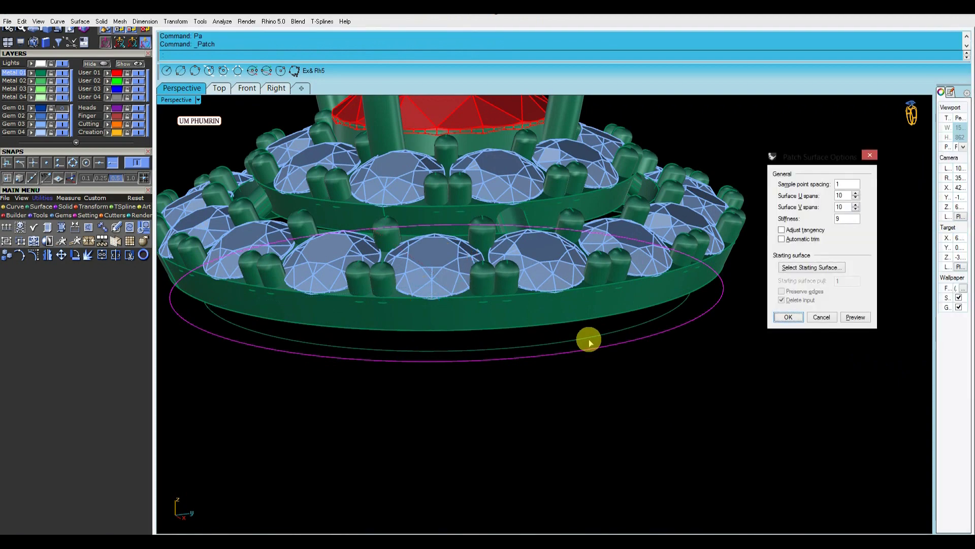
{"action": "key", "text": "Return"}
- Split the patch with both ring curves and delete the excess surfaces and the curves, keeping only the flat ring
{"action": "left_click_drag", "start_coordinate": [651, 418], "coordinate": [580, 340]}
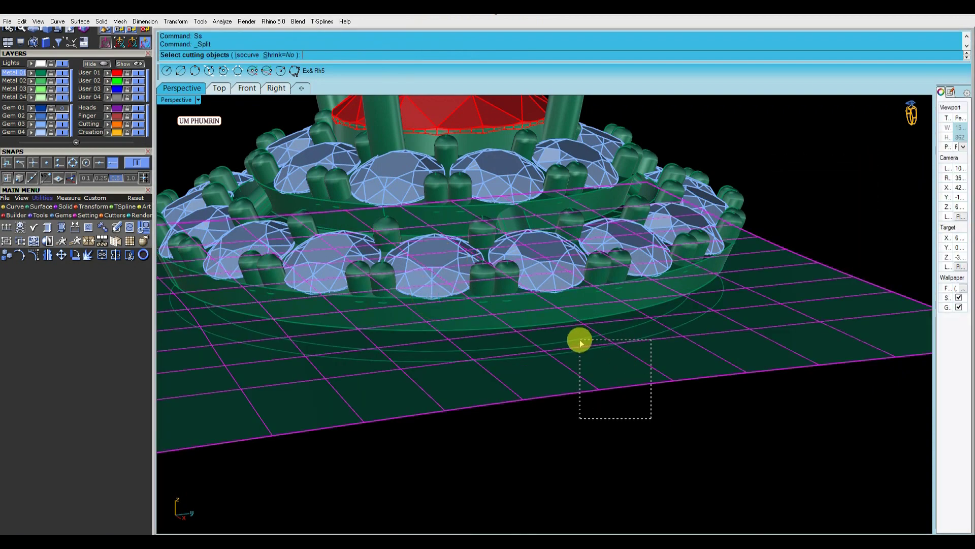
{"action": "scroll", "coordinate": [589, 340], "scroll_direction": "up", "scroll_amount": 2}
{"action": "key", "text": "Delete"}
{"action": "scroll", "coordinate": [610, 365], "scroll_direction": "down", "scroll_amount": 5}
{"action": "left_click_drag", "start_coordinate": [633, 397], "coordinate": [576, 344]}
{"action": "scroll", "coordinate": [579, 340], "scroll_direction": "up", "scroll_amount": 3}
{"action": "left_click", "coordinate": [588, 338]}
{"action": "scroll", "coordinate": [591, 339], "scroll_direction": "down", "scroll_amount": 4}
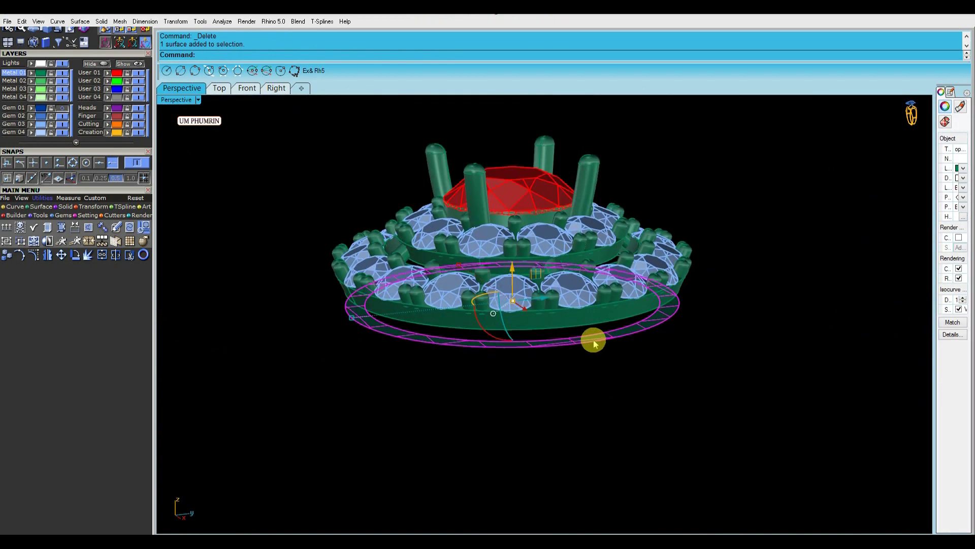
- Offset the flat ring surface 0.9 mm downward as a solid to form the base ring
{"action": "key", "text": "Return"}
{"action": "type", "text": "f"}
{"action": "key", "text": "Return"}
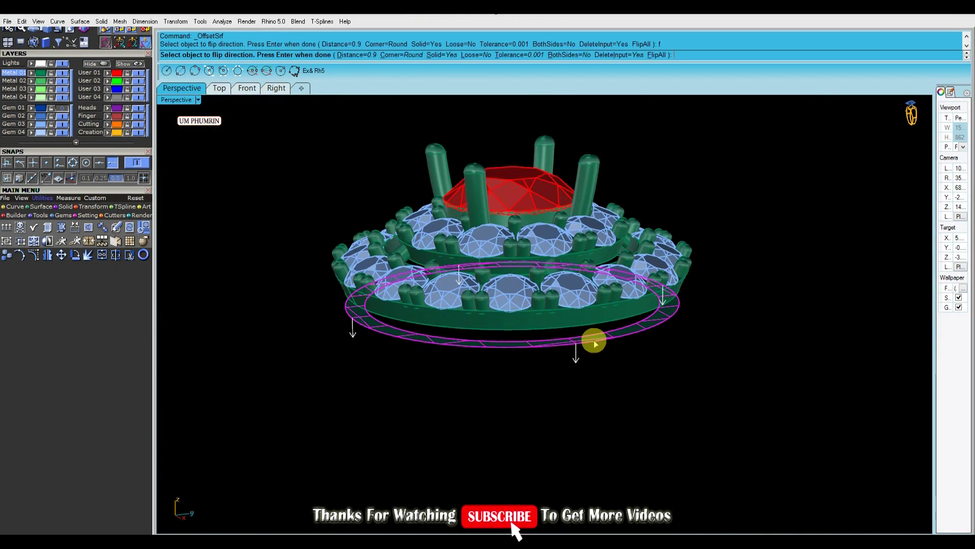
{"action": "key", "text": "Return"}
{"action": "right_click_drag", "start_coordinate": [707, 388], "coordinate": [680, 374]}
{"action": "type", "text": "O3"}
{"action": "key", "text": "Return"}
{"action": "type", "text": "f"}
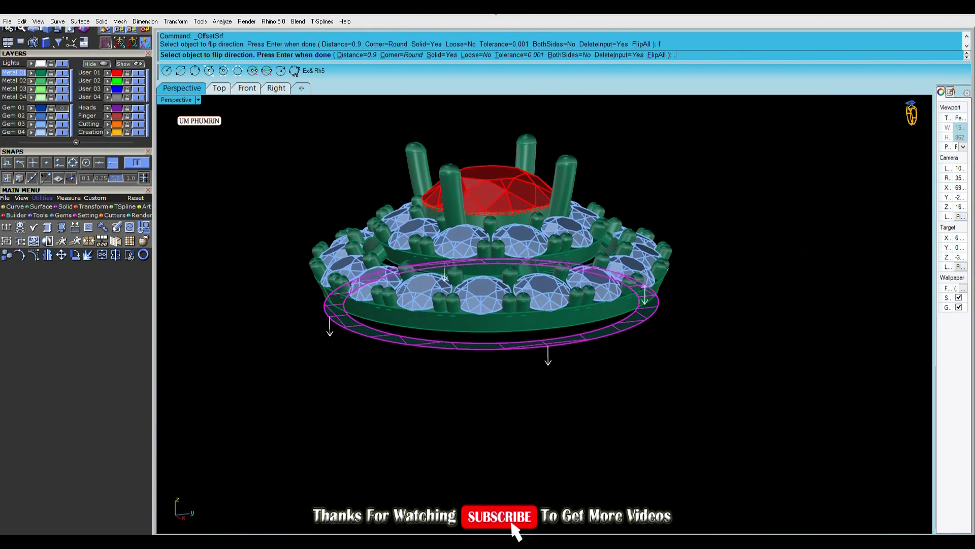
{"action": "right_click", "coordinate": [679, 373]}
{"action": "right_click_drag", "start_coordinate": [679, 372], "coordinate": [726, 340]}
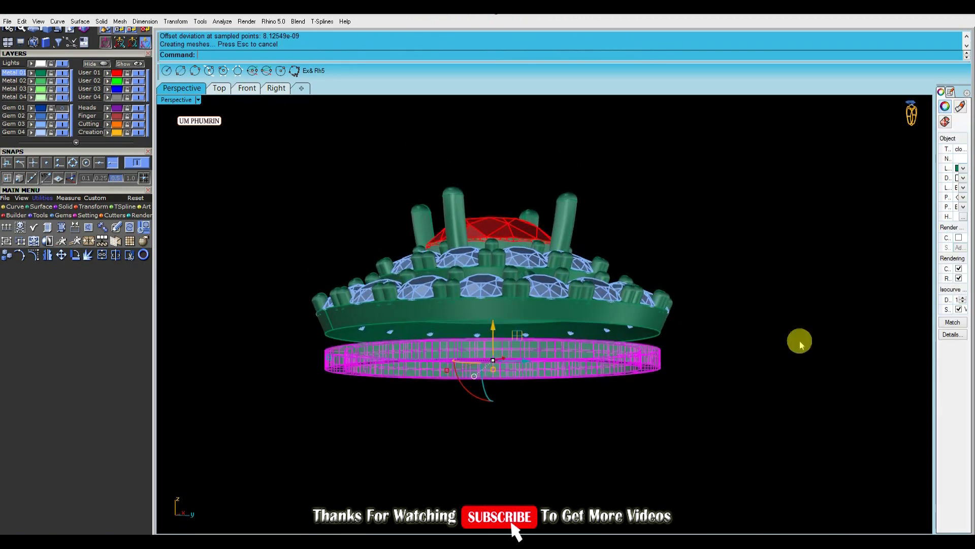
- Move the solid base ring down 0.2 mm
{"action": "left_click", "coordinate": [711, 317]}
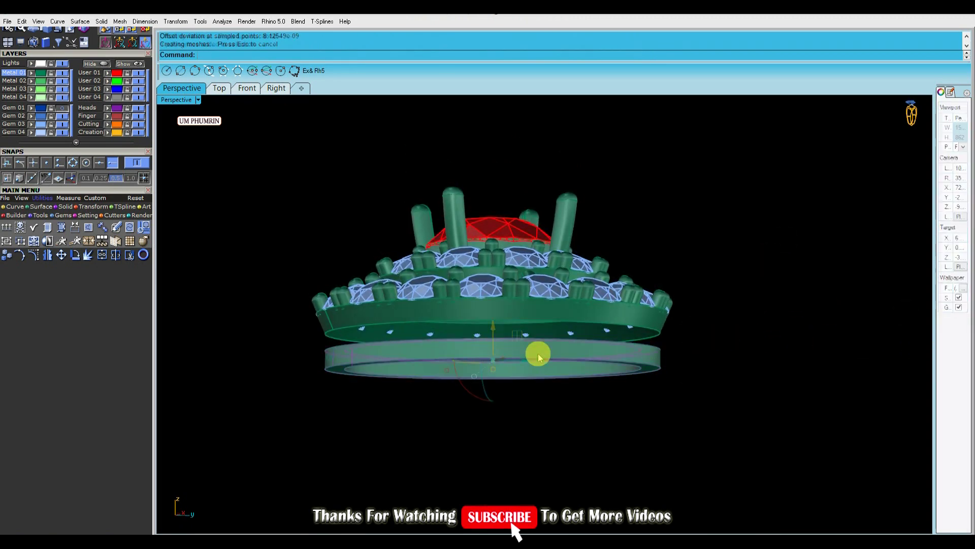
{"action": "left_click", "coordinate": [536, 353]}
{"action": "scroll", "coordinate": [483, 351], "scroll_direction": "up", "scroll_amount": 4}
{"action": "left_click", "coordinate": [499, 333]}
{"action": "type", "text": "-.2"}
{"action": "key", "text": "Return"}
{"action": "right_click_drag", "start_coordinate": [584, 323], "coordinate": [688, 406]}
{"action": "scroll", "coordinate": [584, 388], "scroll_direction": "down", "scroll_amount": 3}
{"action": "left_click", "coordinate": [687, 406]}
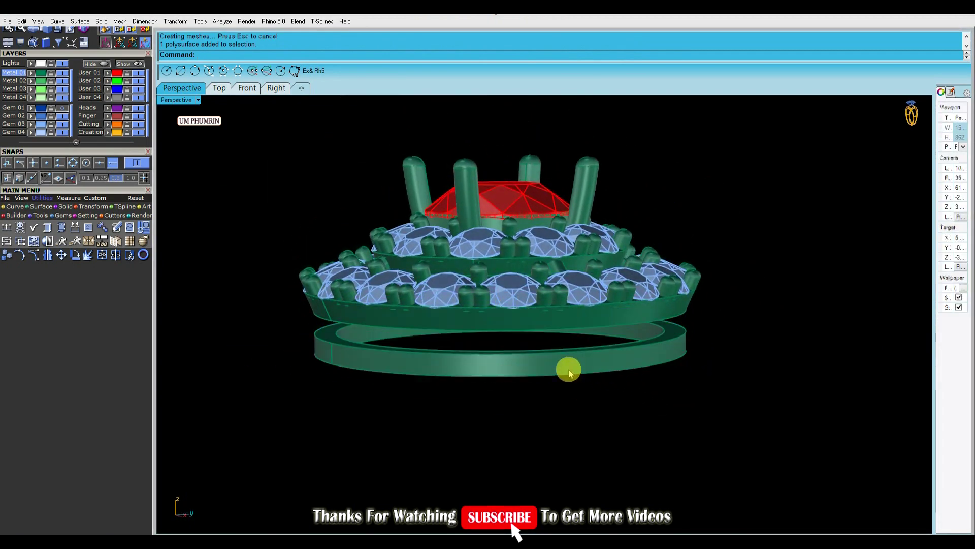
- Duplicate the base ring straight up into the gap below the outer diamond ring
{"action": "left_click", "coordinate": [569, 373]}
{"action": "right_click_drag", "start_coordinate": [569, 373], "coordinate": [558, 350]}
{"action": "left_click_drag", "start_coordinate": [509, 333], "coordinate": [523, 307]}
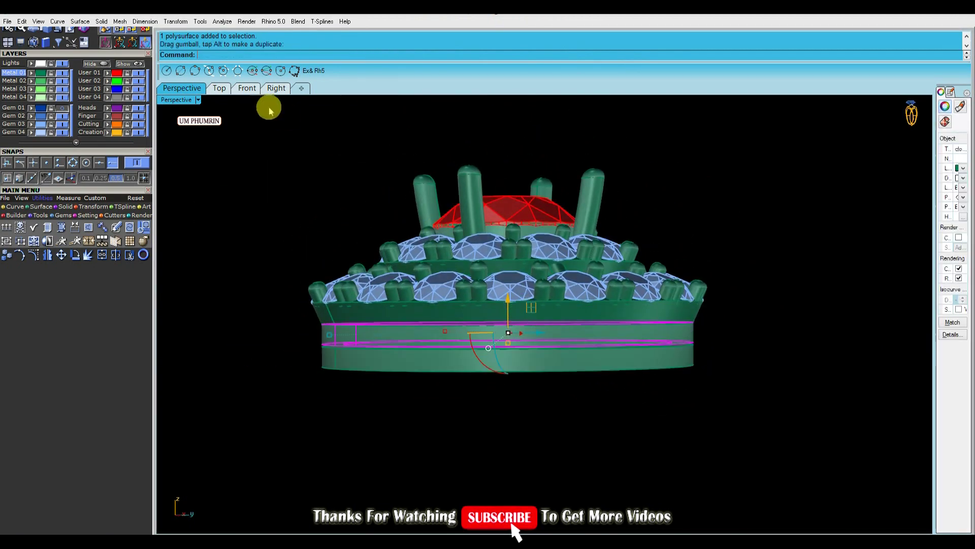
- Import the first block of the Phumrin 4 project and move it onto the ring's rim in the Top view
{"action": "left_click", "coordinate": [247, 88]}
{"action": "left_click", "coordinate": [219, 88]}
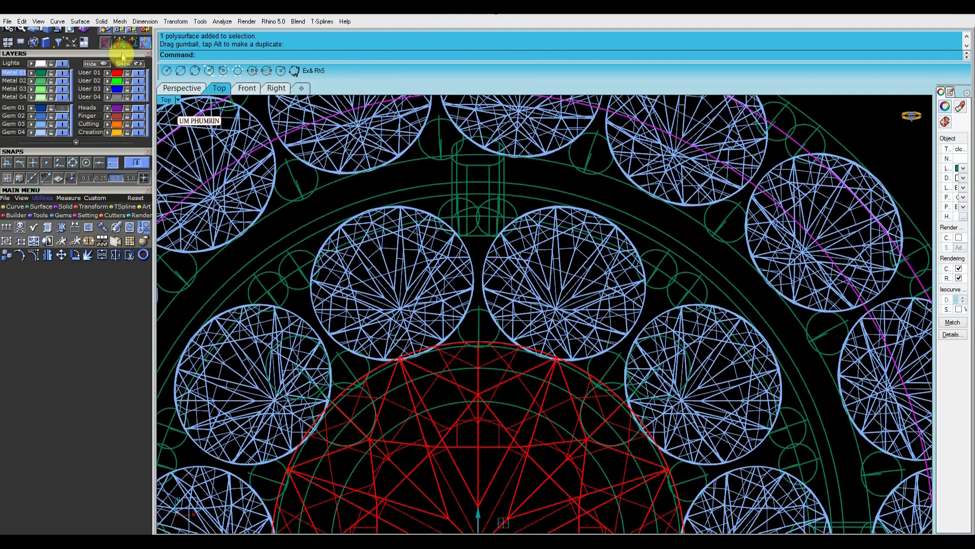
{"action": "left_click_drag", "start_coordinate": [122, 55], "coordinate": [128, 336]}
{"action": "left_click", "coordinate": [85, 178]}
{"action": "scroll", "coordinate": [516, 335], "scroll_direction": "down", "scroll_amount": 20}
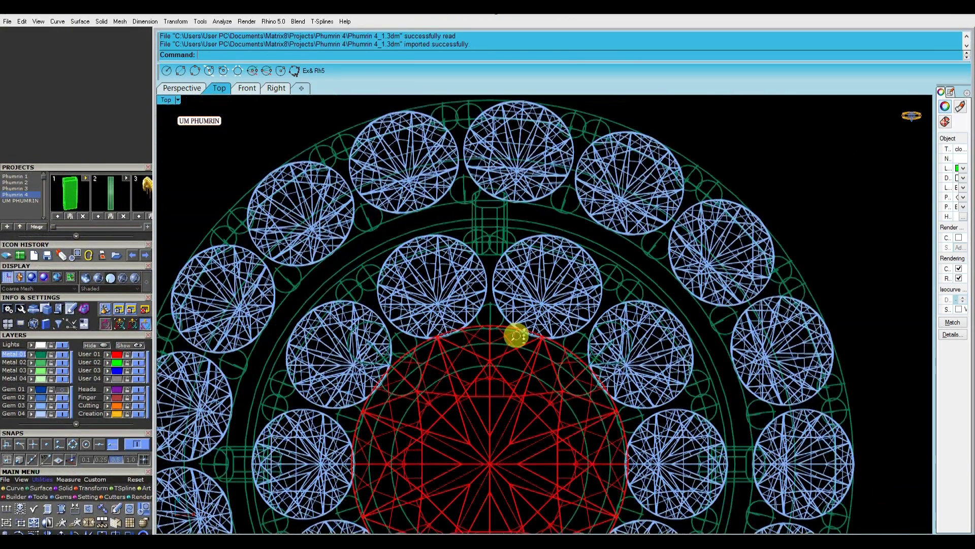
{"action": "scroll", "coordinate": [526, 334], "scroll_direction": "up", "scroll_amount": 8}
{"action": "scroll", "coordinate": [532, 327], "scroll_direction": "up", "scroll_amount": 8}
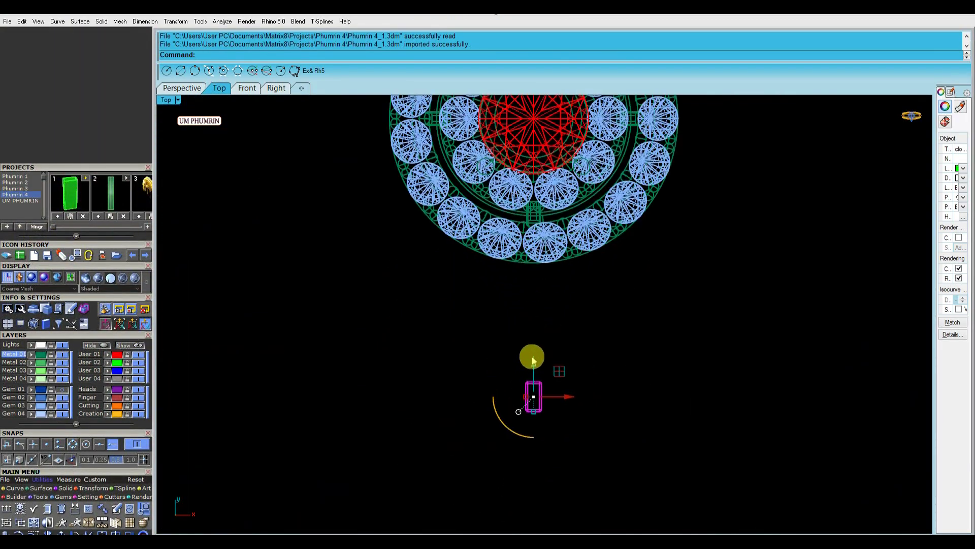
{"action": "right_click_drag", "start_coordinate": [540, 188], "coordinate": [530, 402]}
- Isolate the block with the raised ring copy and position the block so it crosses the ring's full section
{"action": "left_click", "coordinate": [524, 180], "text": "shift"}
{"action": "left_click", "coordinate": [183, 88]}
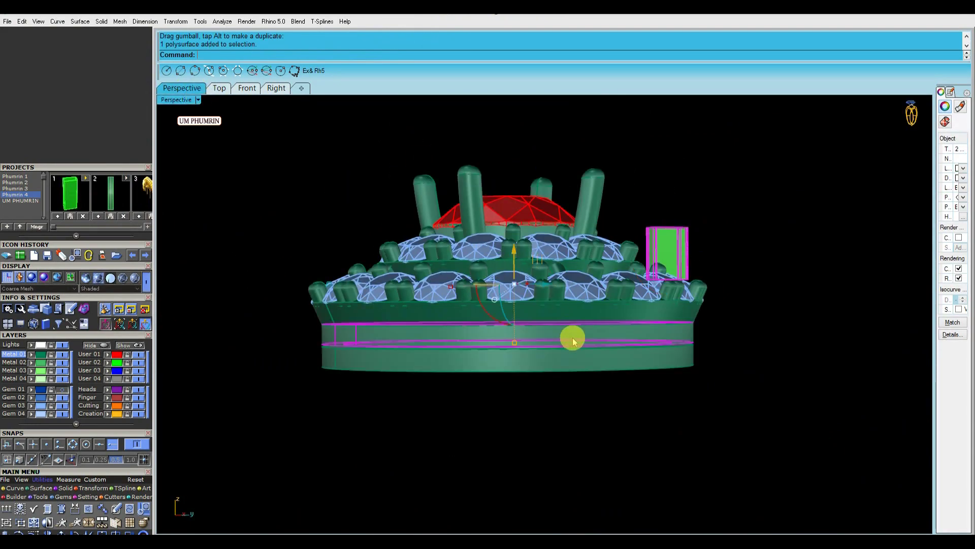
{"action": "left_click", "coordinate": [99, 345]}
{"action": "left_click_drag", "start_coordinate": [666, 224], "coordinate": [670, 299]}
{"action": "left_click", "coordinate": [220, 89]}
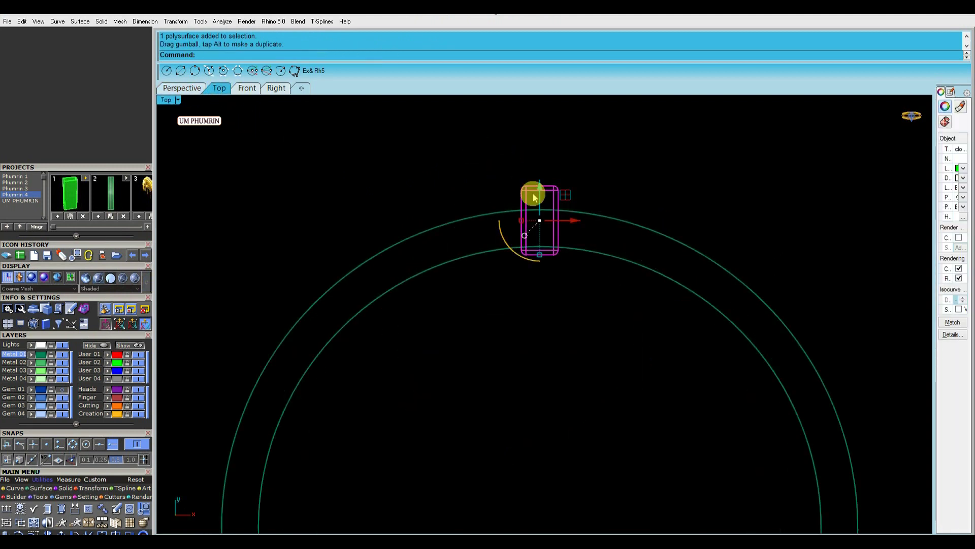
{"action": "left_click_drag", "start_coordinate": [547, 205], "coordinate": [526, 220]}
{"action": "scroll", "coordinate": [526, 219], "scroll_direction": "up", "scroll_amount": 3}
{"action": "left_click", "coordinate": [689, 185]}
- Cut the raised ring copy with the block and delete the rest of the ring, keeping only the small overlapping segment
{"action": "left_click", "coordinate": [677, 215]}
{"action": "right_click_drag", "start_coordinate": [676, 215], "coordinate": [612, 193]}
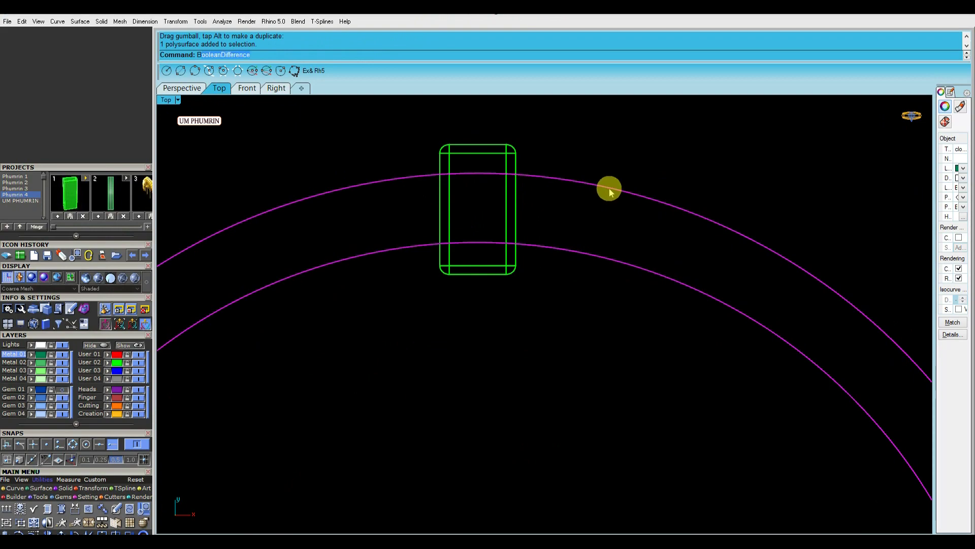
{"action": "key", "text": "Return"}
{"action": "left_click", "coordinate": [483, 200]}
{"action": "key", "text": "Return"}
{"action": "left_click", "coordinate": [592, 238]}
{"action": "key", "text": "Delete"}
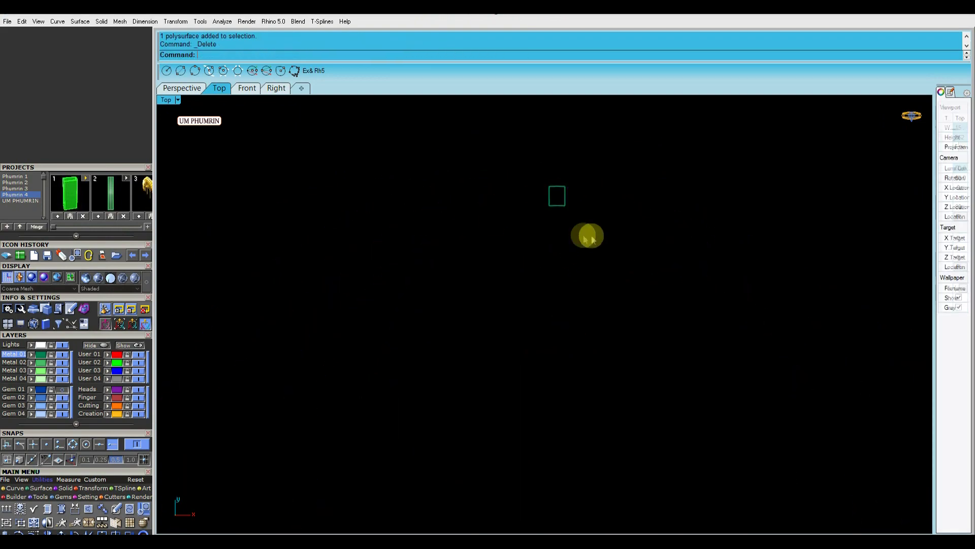
- Show the hidden parts and stretch the small connector segment downward to reach the base ring
{"action": "left_click", "coordinate": [138, 350]}
{"action": "left_click", "coordinate": [192, 88]}
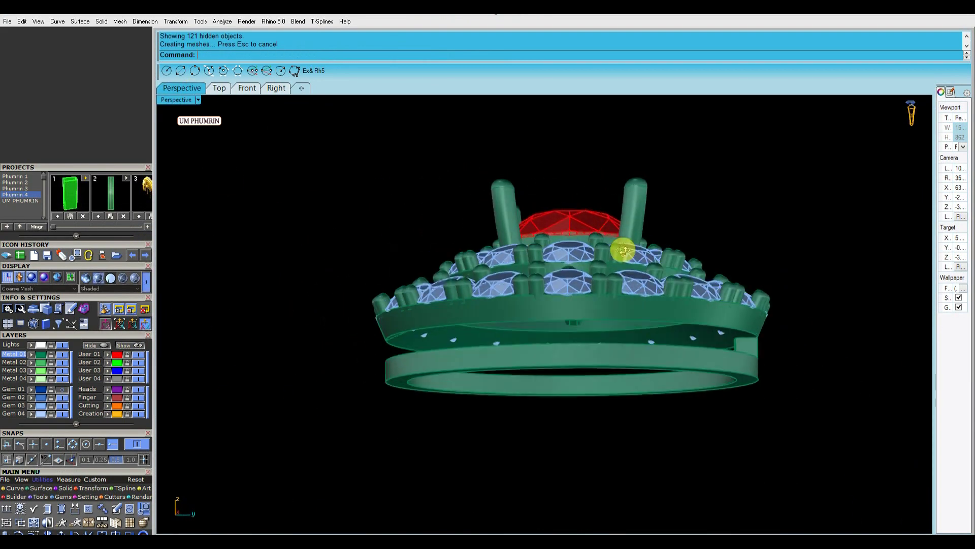
{"action": "scroll", "coordinate": [645, 252], "scroll_direction": "up", "scroll_amount": 5}
{"action": "right_click_drag", "start_coordinate": [625, 292], "coordinate": [683, 284], "text": "shift"}
{"action": "scroll", "coordinate": [683, 283], "scroll_direction": "up", "scroll_amount": 3}
{"action": "left_click", "coordinate": [527, 261]}
{"action": "scroll", "coordinate": [529, 264], "scroll_direction": "up", "scroll_amount": 3}
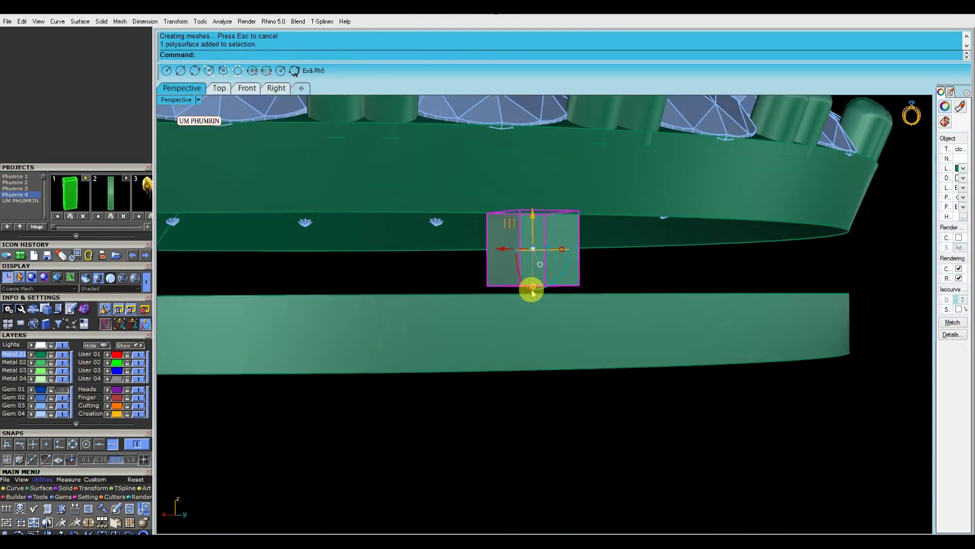
{"action": "scroll", "coordinate": [534, 289], "scroll_direction": "up", "scroll_amount": 3}
{"action": "left_click_drag", "start_coordinate": [533, 286], "coordinate": [540, 325]}
{"action": "scroll", "coordinate": [540, 325], "scroll_direction": "down", "scroll_amount": 3}
- Adjust the connector's height and vertical position so both ends sink into the outer ring and base ring
{"action": "right_click_drag", "start_coordinate": [603, 282], "coordinate": [707, 288]}
{"action": "left_click_drag", "start_coordinate": [451, 234], "coordinate": [452, 225]}
{"action": "right_click_drag", "start_coordinate": [480, 230], "coordinate": [571, 253]}
{"action": "left_click_drag", "start_coordinate": [458, 331], "coordinate": [458, 336]}
{"action": "left_click_drag", "start_coordinate": [451, 230], "coordinate": [451, 226]}
{"action": "left_click", "coordinate": [608, 265]}
{"action": "scroll", "coordinate": [608, 266], "scroll_direction": "down", "scroll_amount": 3}
- Fillet the connector's edges with a 0.1 mm radius
{"action": "right_click_drag", "start_coordinate": [608, 266], "coordinate": [606, 292]}
{"action": "type", "text": ".1"}
{"action": "key", "text": "Return"}
{"action": "left_click_drag", "start_coordinate": [606, 293], "coordinate": [457, 287]}
{"action": "key", "text": "Return"}
{"action": "key", "text": "Return"}
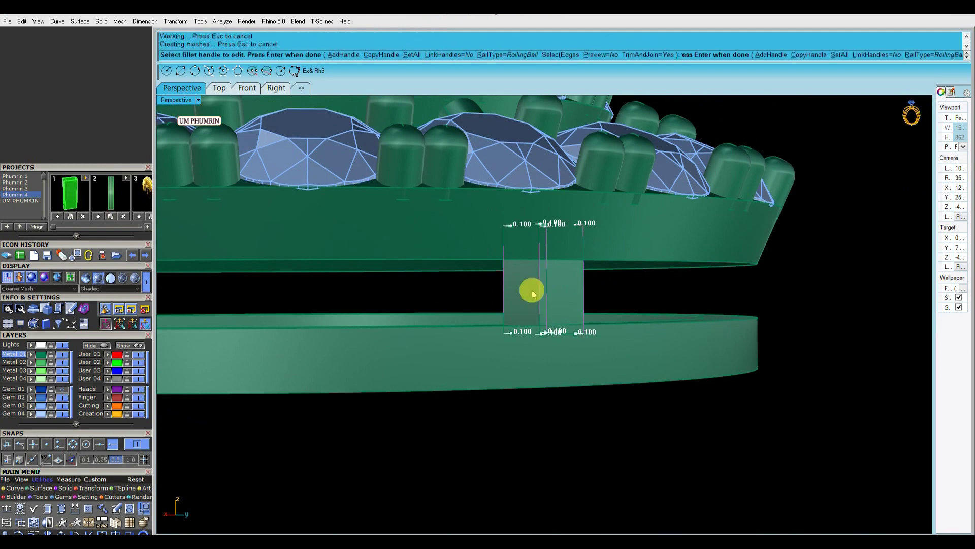
{"action": "key", "text": "Return"}
- Fillet the base ring's edges with a 0.1 mm radius
{"action": "scroll", "coordinate": [662, 287], "scroll_direction": "down", "scroll_amount": 5}
{"action": "right_click_drag", "start_coordinate": [645, 336], "coordinate": [526, 393]}
{"action": "type", "text": "fe"}
{"action": "key", "text": "Return"}
{"action": "left_click_drag", "start_coordinate": [509, 297], "coordinate": [509, 297]}
{"action": "key", "text": "Return"}
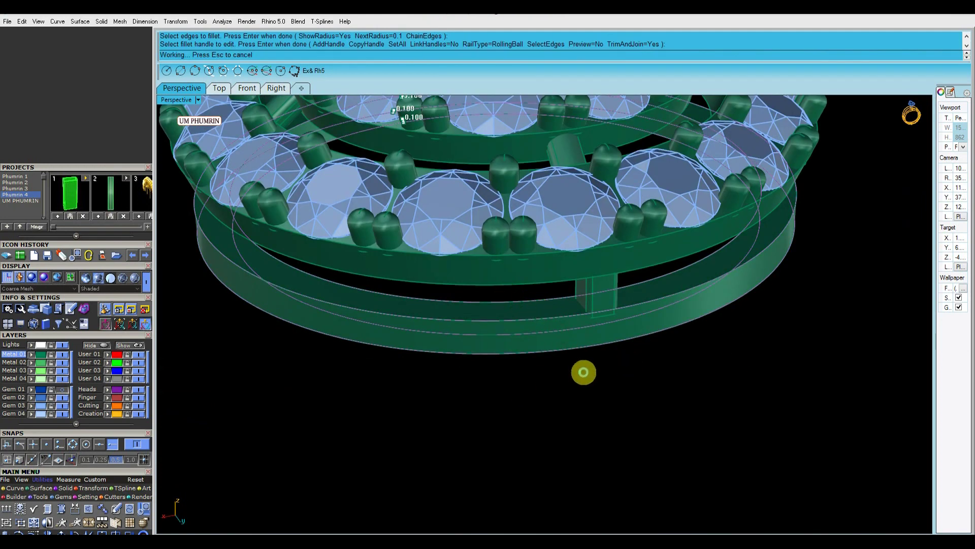
{"action": "key", "text": "Return"}
{"action": "scroll", "coordinate": [610, 341], "scroll_direction": "down", "scroll_amount": 3}
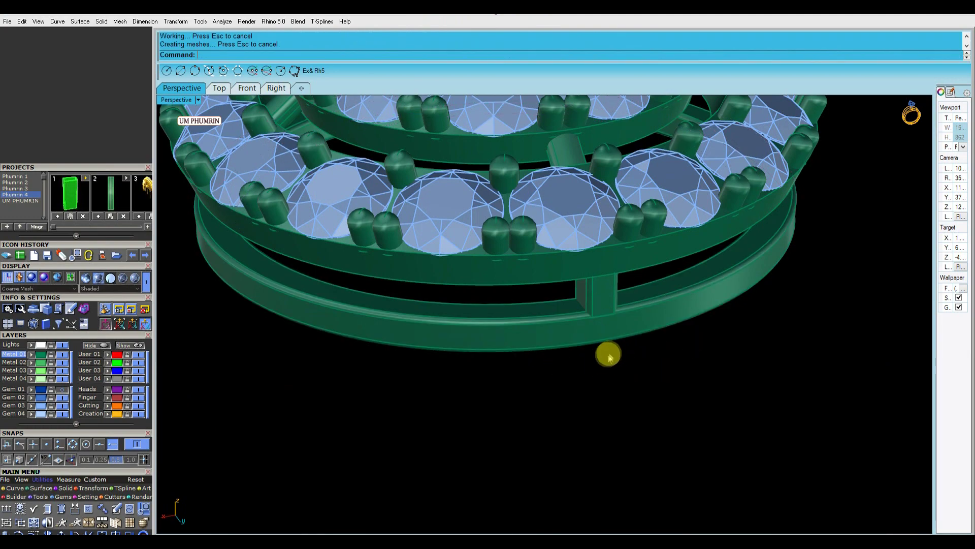
{"action": "right_click_drag", "start_coordinate": [608, 353], "coordinate": [638, 290]}
{"action": "scroll", "coordinate": [645, 297], "scroll_direction": "up", "scroll_amount": 5}
{"action": "type", "text": "fe"}
{"action": "key", "text": "Return"}
{"action": "key", "text": "Return"}
{"action": "key", "text": "Return"}
- Polar-array the filleted connector around the origin as 8 items over 360 degrees
{"action": "right_click_drag", "start_coordinate": [664, 303], "coordinate": [583, 336]}
{"action": "left_click", "coordinate": [583, 336]}
{"action": "scroll", "coordinate": [631, 320], "scroll_direction": "down", "scroll_amount": 5}
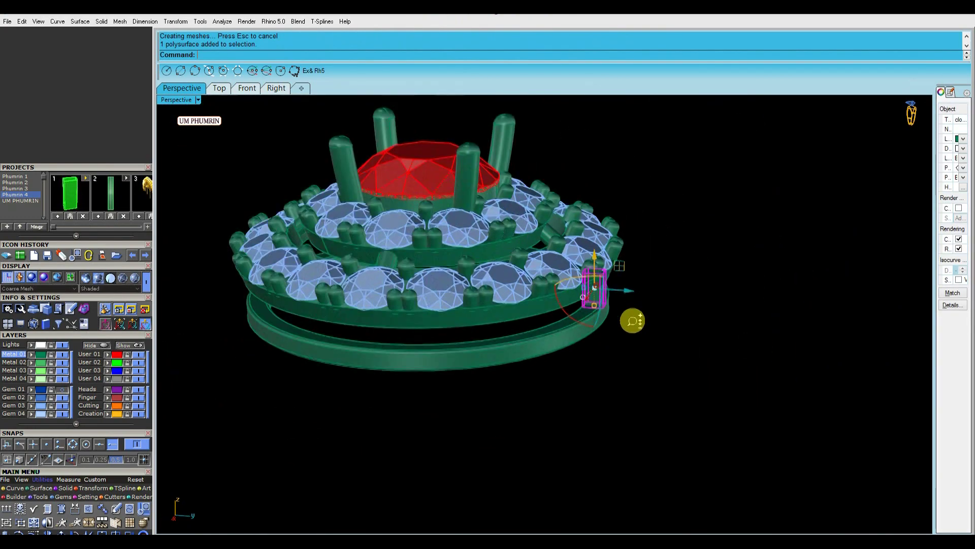
{"action": "type", "text": "0"}
{"action": "key", "text": "Return"}
{"action": "key", "text": "Return"}
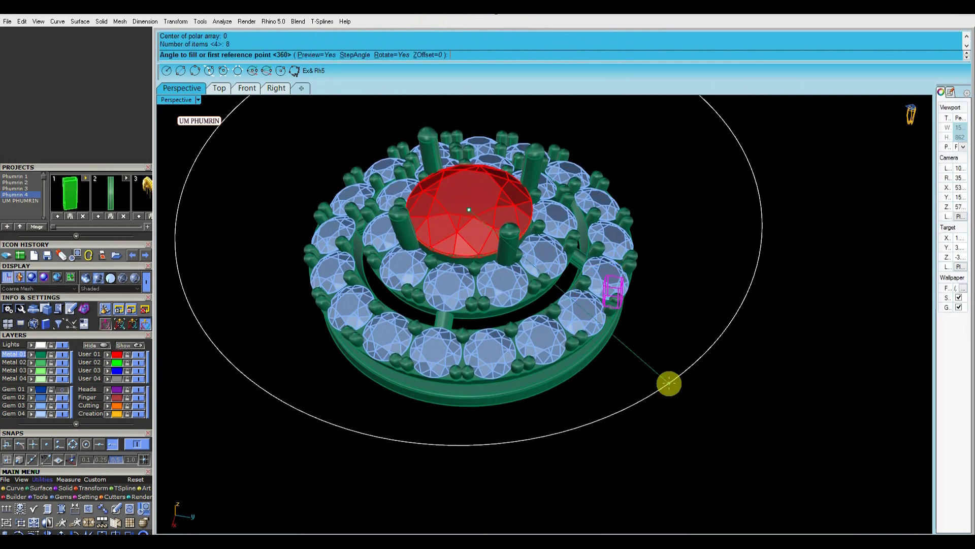
{"action": "key", "text": "Return"}
{"action": "key", "text": "Return"}
{"action": "right_click_drag", "start_coordinate": [668, 384], "coordinate": [689, 252]}
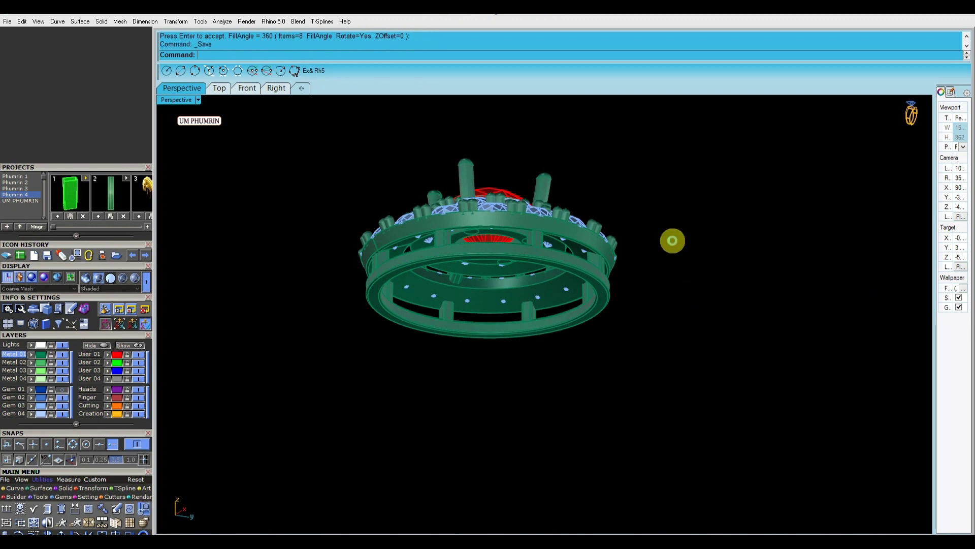
{"action": "right_click_drag", "start_coordinate": [658, 239], "coordinate": [697, 260]}
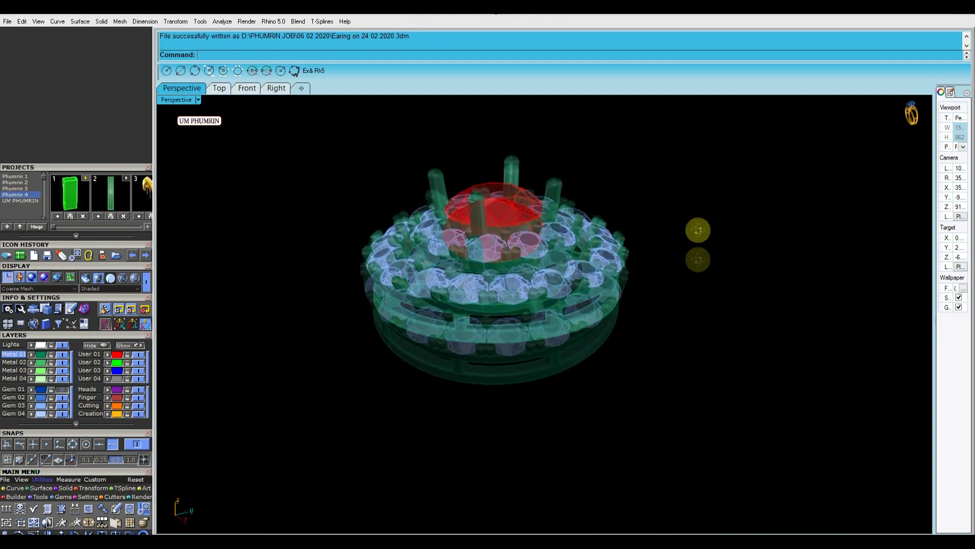
{"action": "scroll", "coordinate": [591, 234], "scroll_direction": "up", "scroll_amount": 3}
{"action": "right_click_drag", "start_coordinate": [591, 235], "coordinate": [639, 241]}
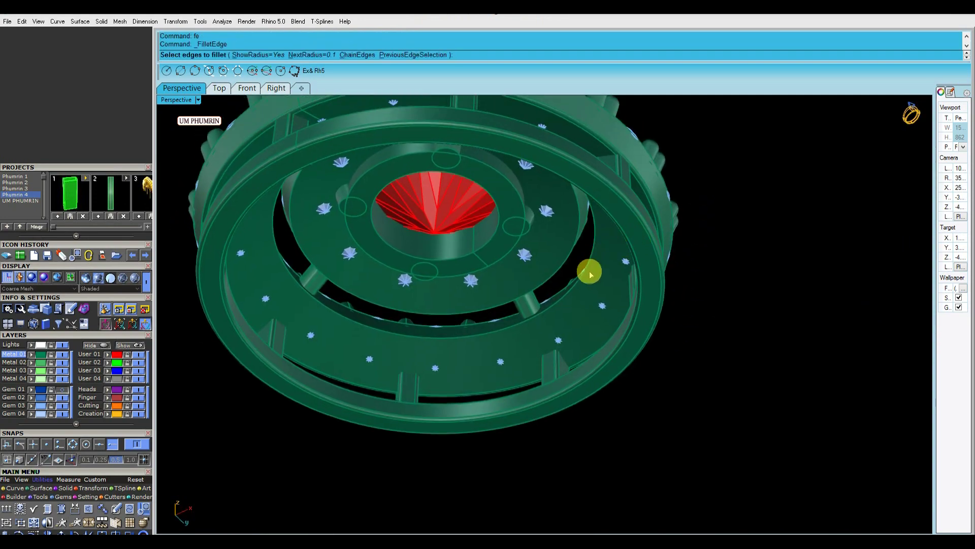
{"action": "key", "text": "Escape"}
{"action": "type", "text": "fe"}
{"action": "key", "text": "Return"}
{"action": "scroll", "coordinate": [576, 288], "scroll_direction": "up", "scroll_amount": 3}
{"action": "key", "text": "Escape"}
{"action": "scroll", "coordinate": [549, 280], "scroll_direction": "down", "scroll_amount": 5}
{"action": "right_click_drag", "start_coordinate": [549, 287], "coordinate": [660, 322]}
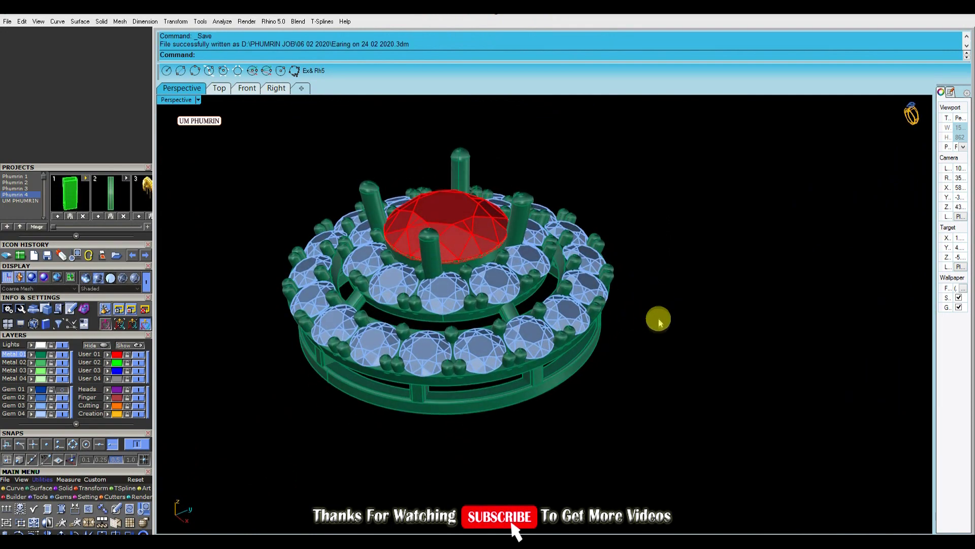
- Set the Perspective view's display mode to Working Shade and save the file
{"action": "left_click", "coordinate": [188, 101]}
{"action": "left_click", "coordinate": [261, 382]}
{"action": "right_click_drag", "start_coordinate": [699, 415], "coordinate": [674, 270]}
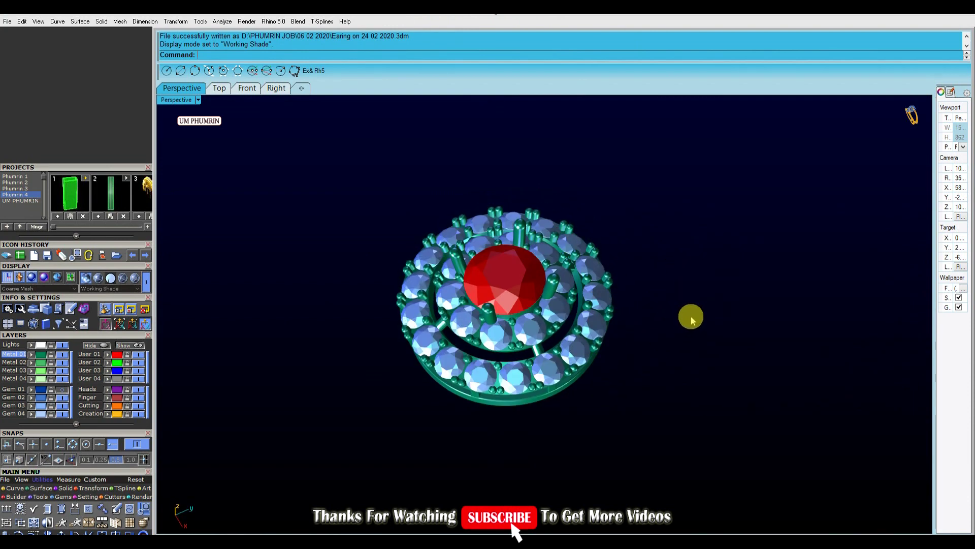
{"action": "key", "text": "ctrl+s"}
- Examine the finished earring setting from the side, underneath and above, and save the model
{"action": "right_click_drag", "start_coordinate": [693, 316], "coordinate": [731, 231]}
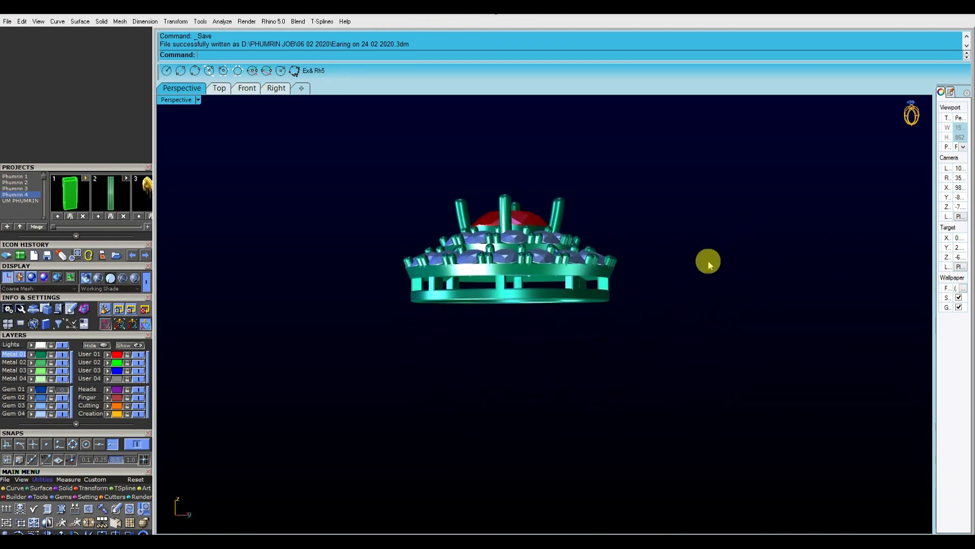
{"action": "right_click_drag", "start_coordinate": [738, 273], "coordinate": [772, 205]}
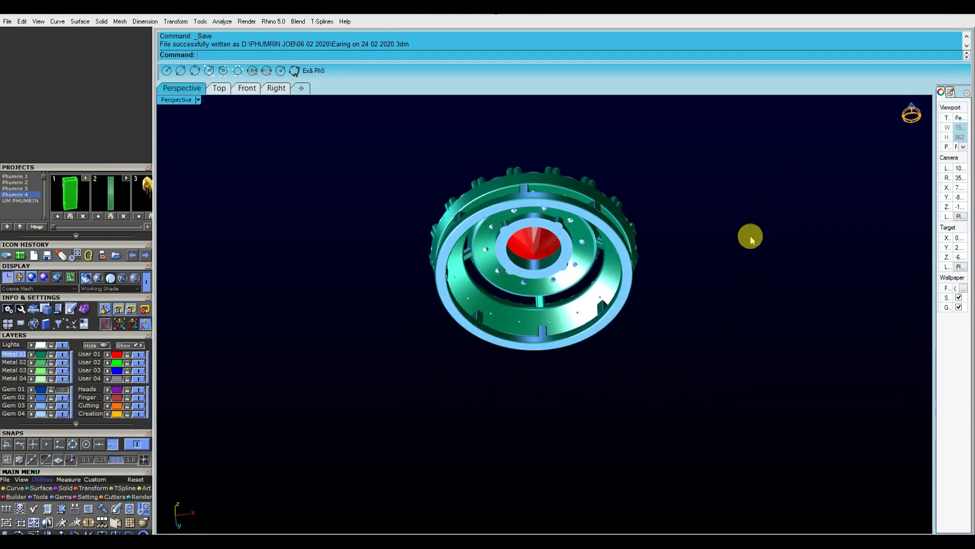
{"action": "right_click_drag", "start_coordinate": [747, 251], "coordinate": [622, 257]}
{"action": "scroll", "coordinate": [617, 218], "scroll_direction": "up", "scroll_amount": 5}
{"action": "scroll", "coordinate": [617, 218], "scroll_direction": "down", "scroll_amount": 5}
{"action": "right_click_drag", "start_coordinate": [617, 218], "coordinate": [603, 342]}
{"action": "key", "text": "ctrl+s"}
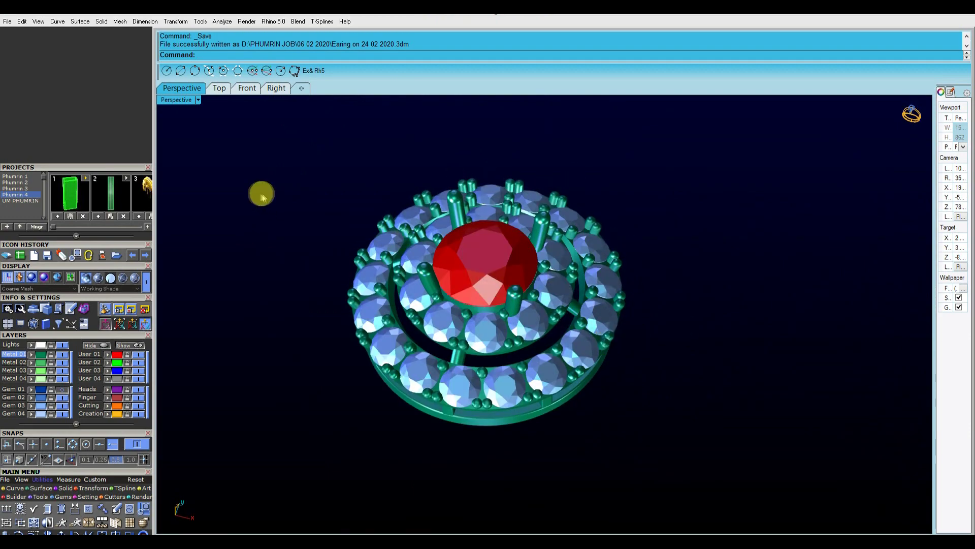